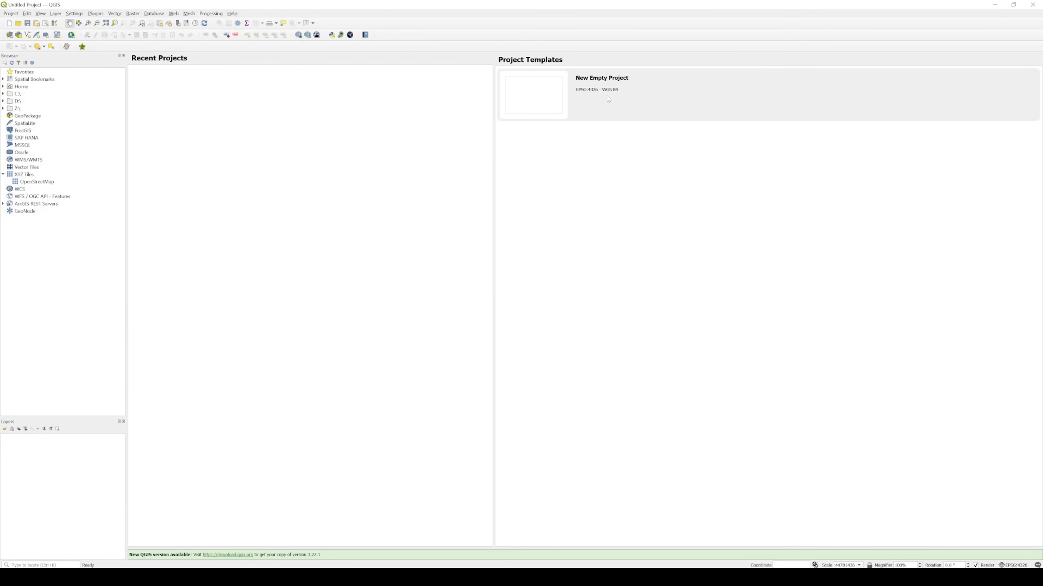
# - Create a new empty project with the EPSG:4326 - WGS 84 template and save it as Test
pyautogui.doubleClick(553, 87)
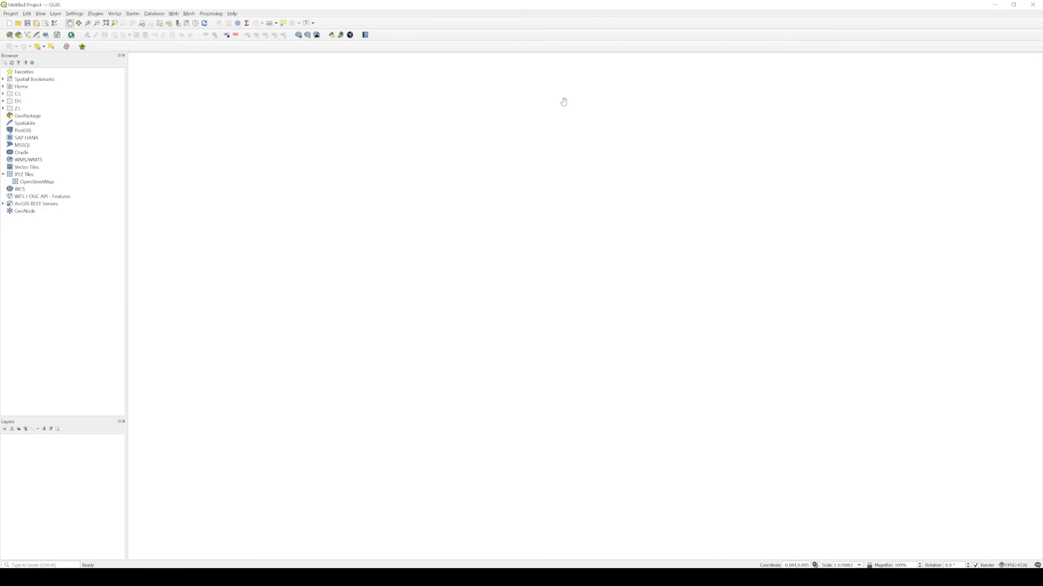
pyautogui.click(12, 15)
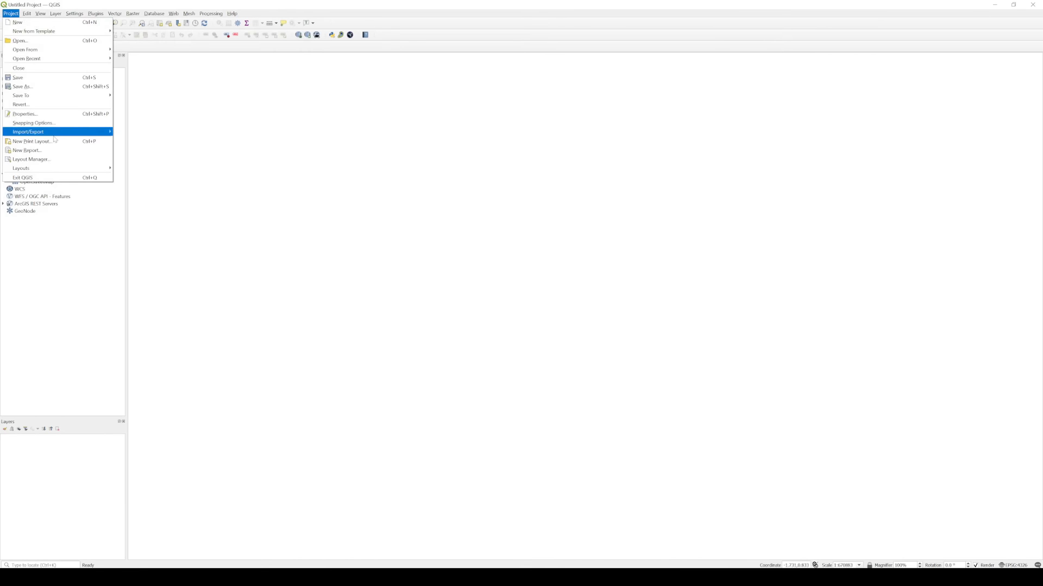
pyautogui.moveTo(11, 13)
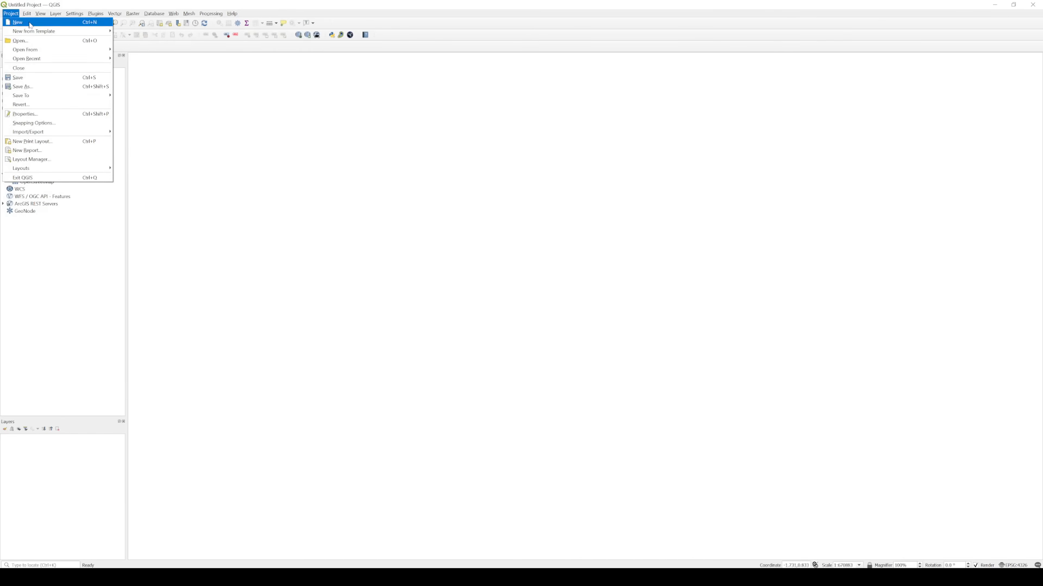
pyautogui.click(34, 87)
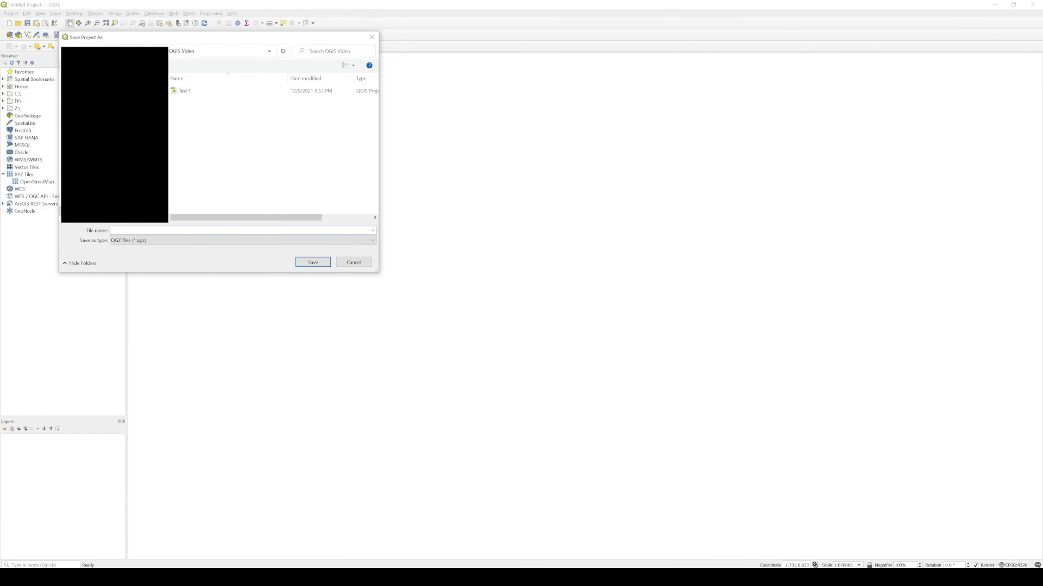
pyautogui.write('Test')
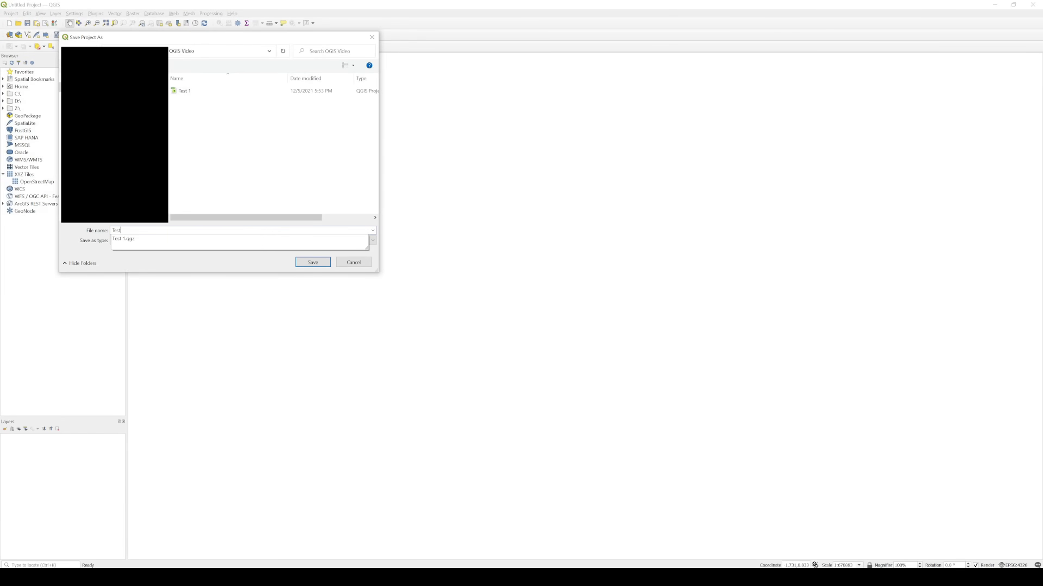
pyautogui.press('Return')
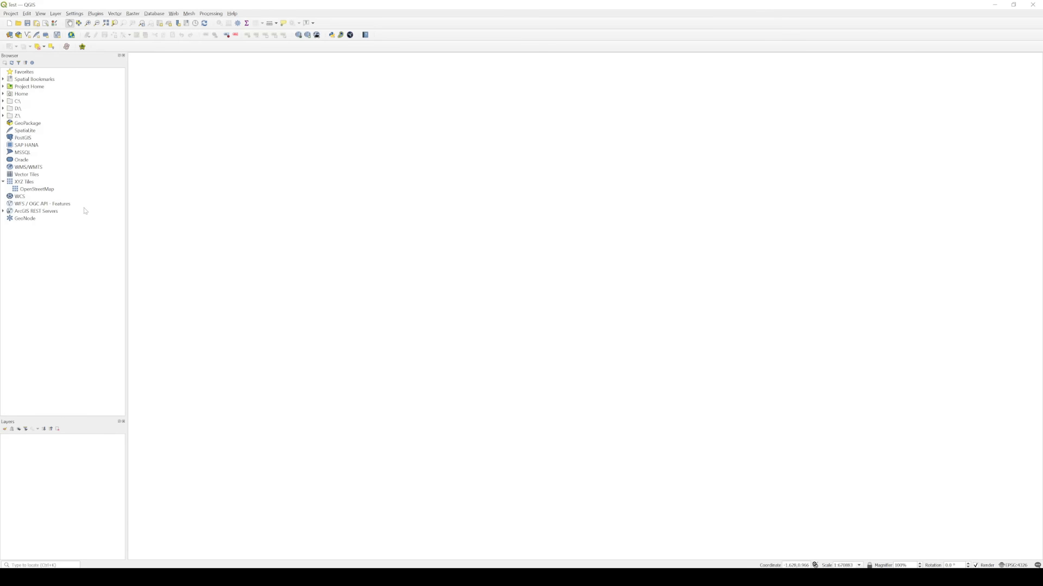
# - Open the plugin manager and browse the list of all available plugins
pyautogui.click(95, 14)
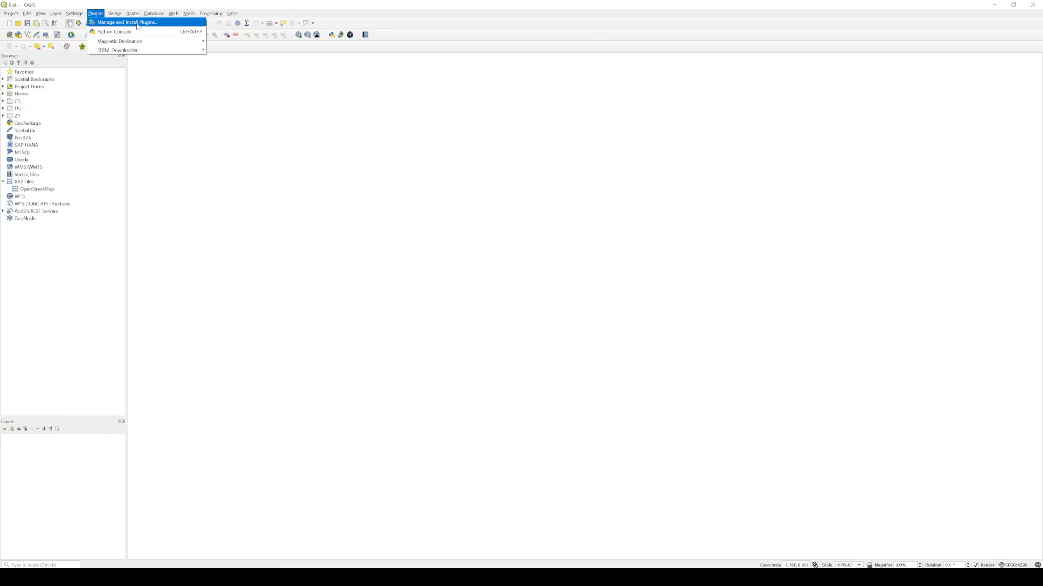
pyautogui.click(119, 23)
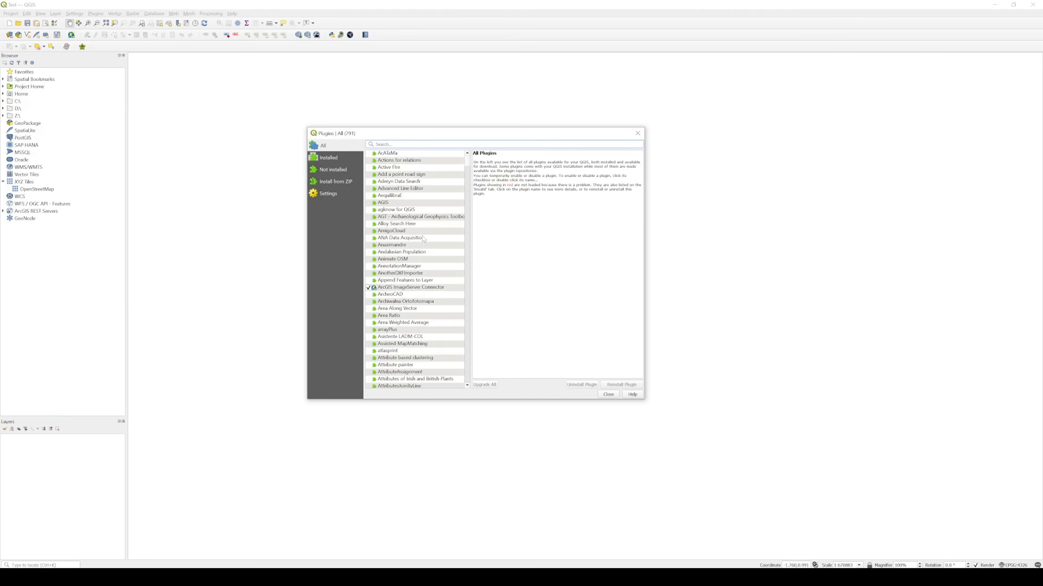
pyautogui.scroll(-1, 413, 231)
pyautogui.scroll(-5, 413, 231)
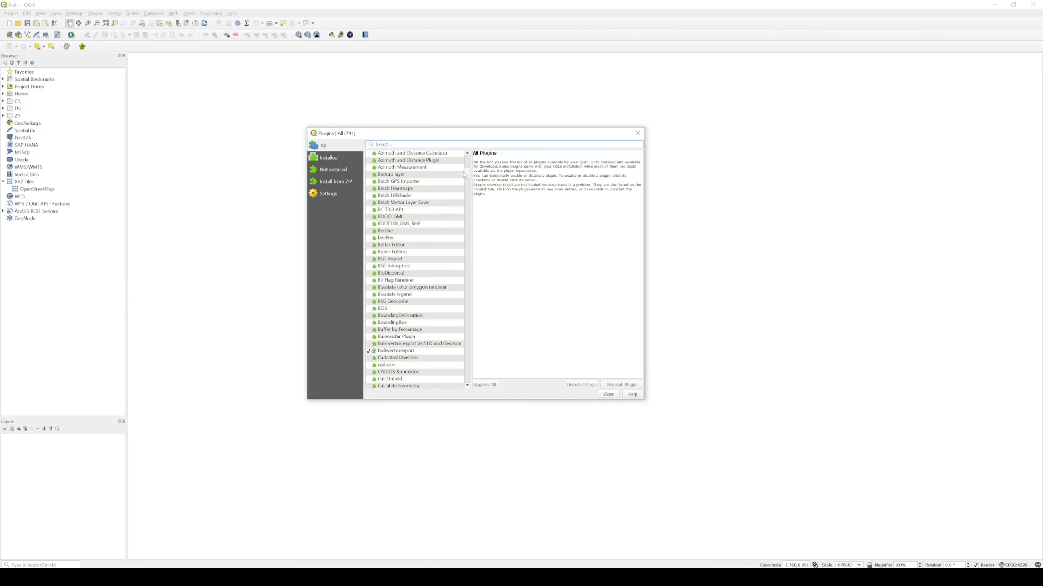
pyautogui.scroll(-6, 461, 178)
pyautogui.moveTo(466, 177); pyautogui.dragTo(466, 156)
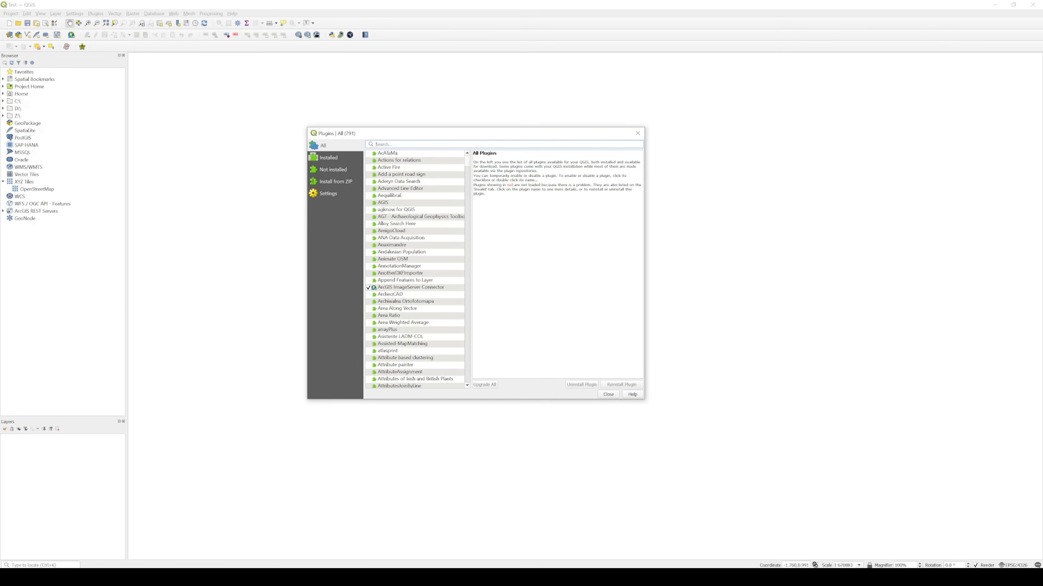
# - Search the plugins for quickmapservices, view the details of QuickMapServices, and close the plugin manager
pyautogui.write('quick')
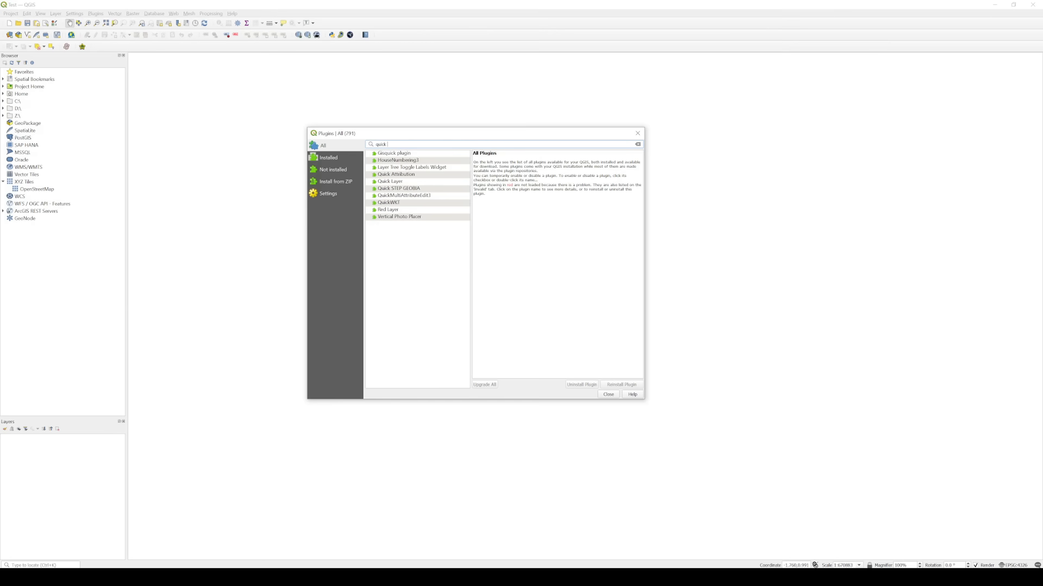
pyautogui.write('map')
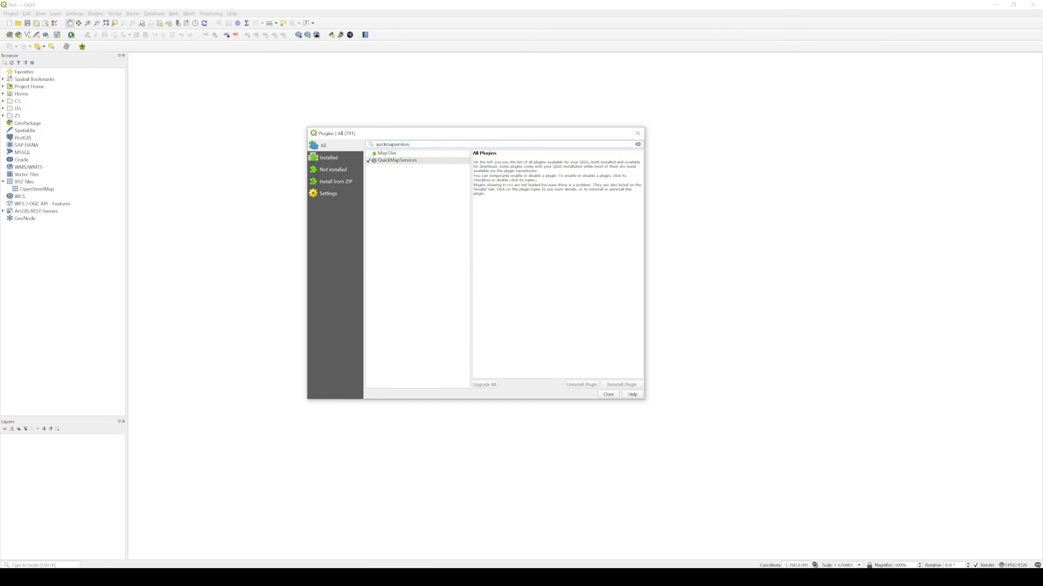
pyautogui.write('services')
pyautogui.click(387, 162)
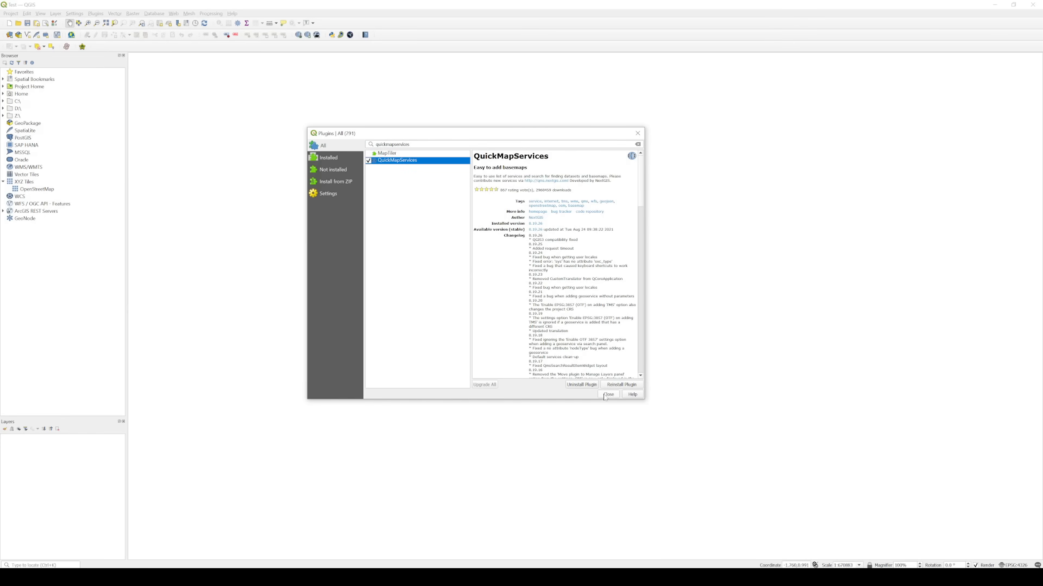
pyautogui.moveTo(478, 131); pyautogui.dragTo(479, 122)
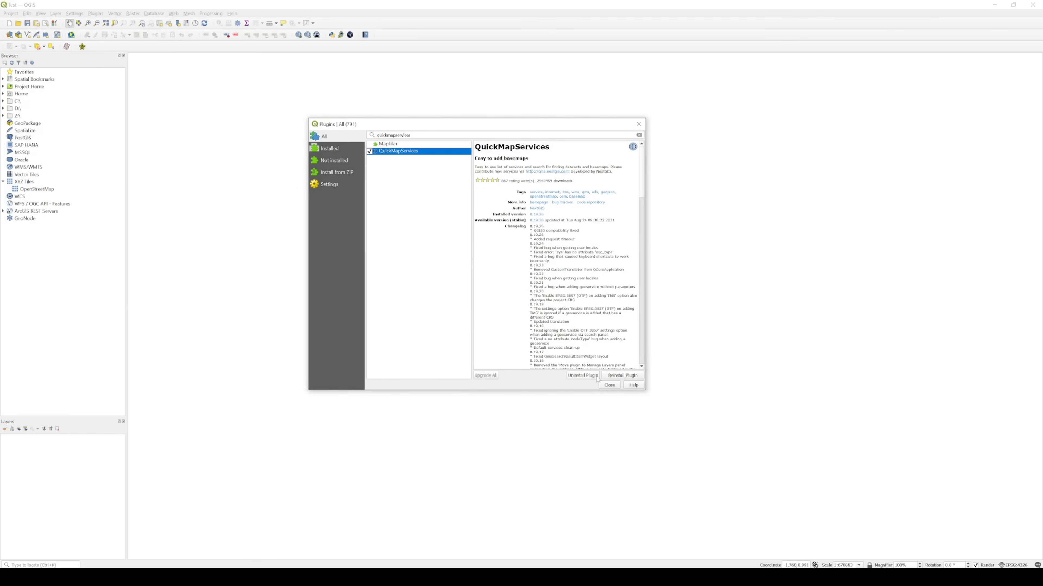
pyautogui.click(610, 385)
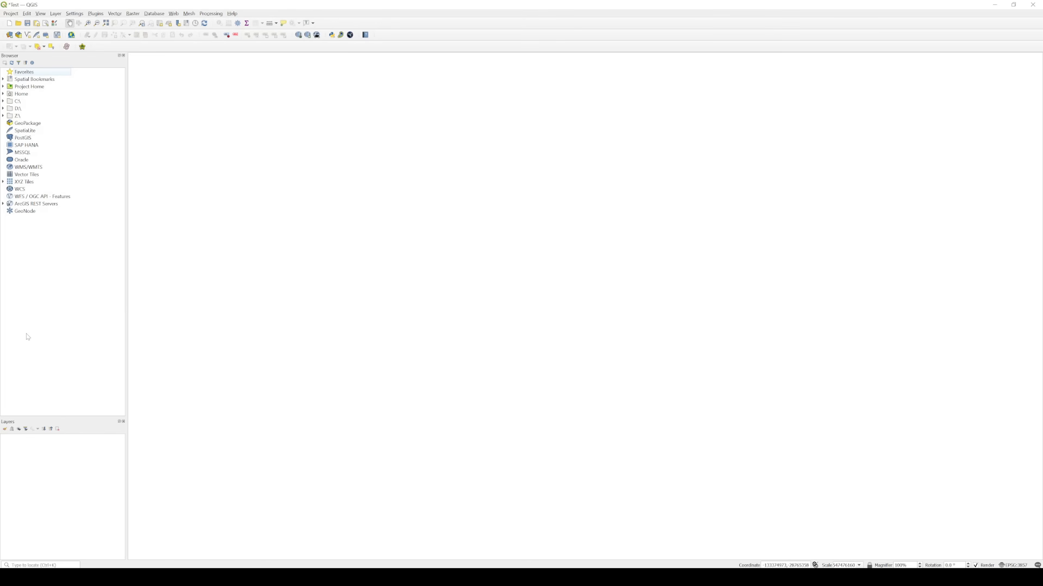
# - Add the OSM Standard basemap from QuickMapServices and inspect it over Europe, Africa and Asia
pyautogui.click(174, 15)
pyautogui.moveTo(184, 33)
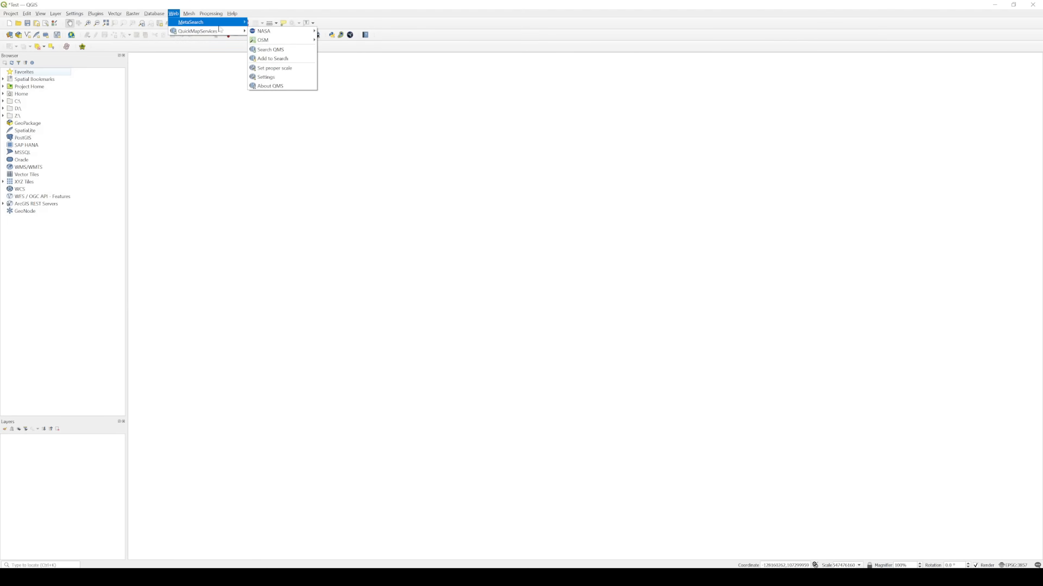
pyautogui.moveTo(275, 40)
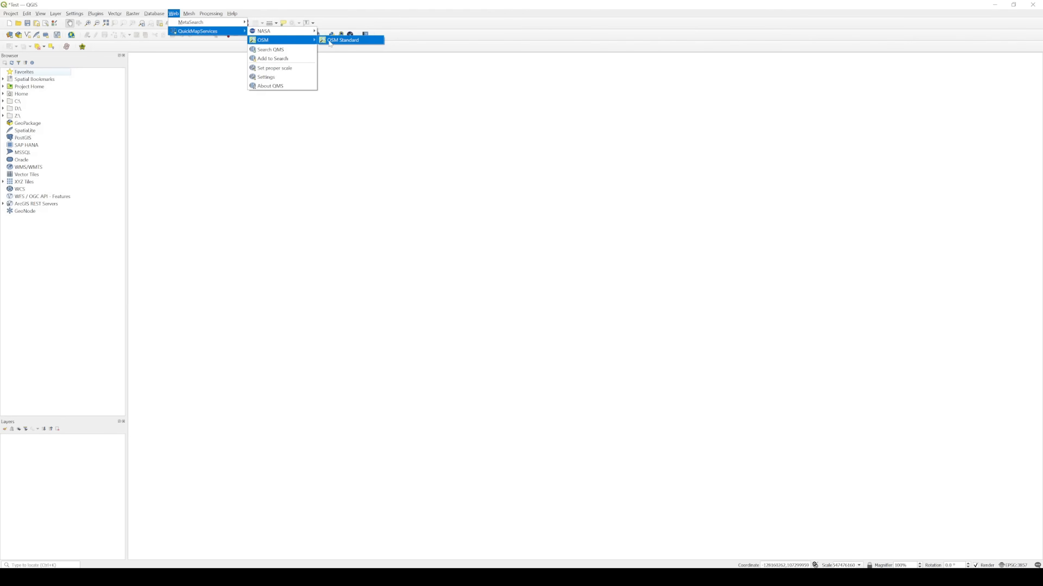
pyautogui.click(346, 40)
pyautogui.moveTo(289, 303); pyautogui.dragTo(463, 300)
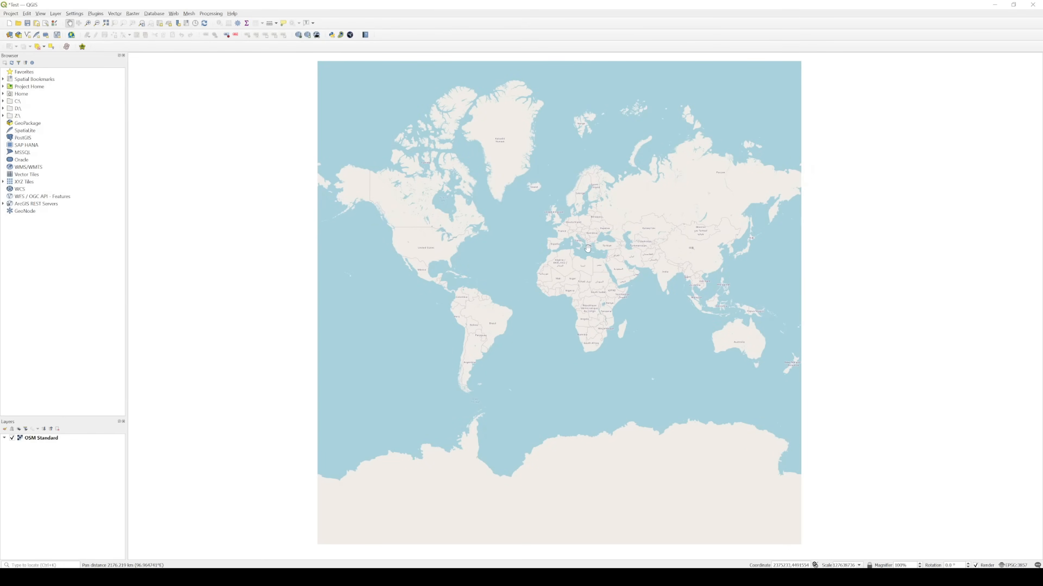
pyautogui.scroll(2, 588, 248)
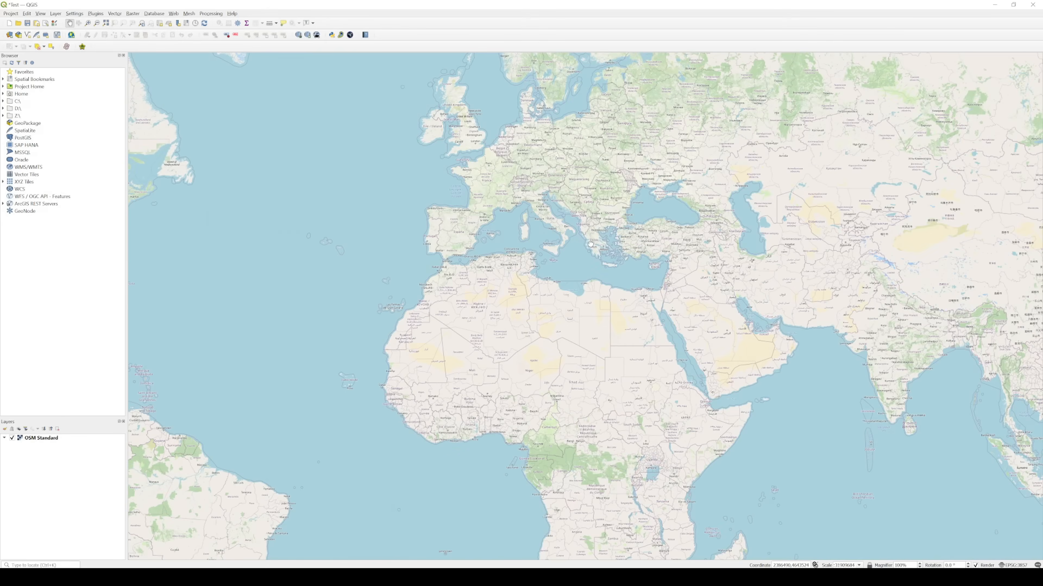
pyautogui.moveTo(590, 244); pyautogui.dragTo(570, 256)
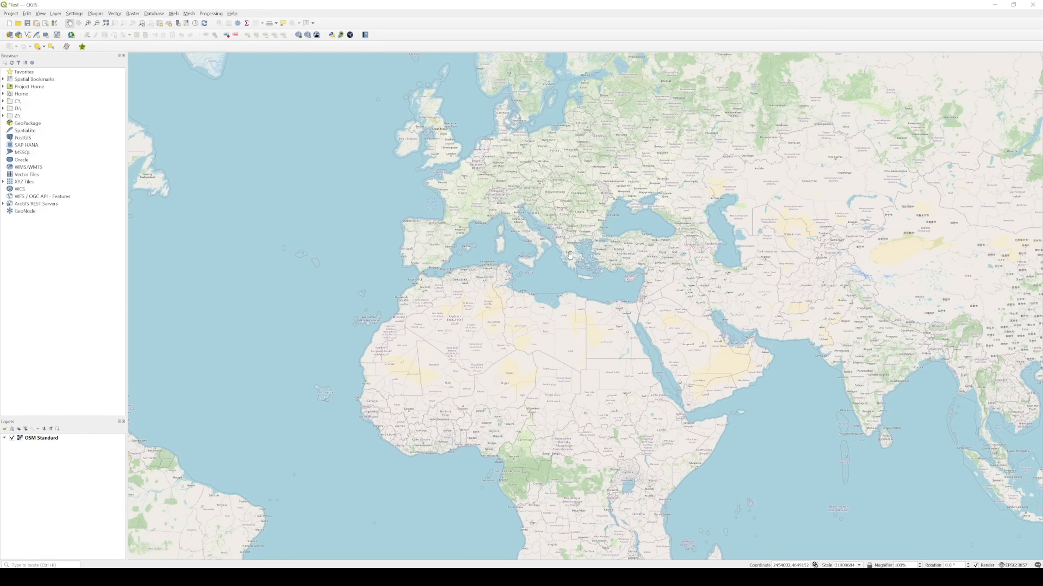
pyautogui.moveTo(566, 250); pyautogui.dragTo(428, 265)
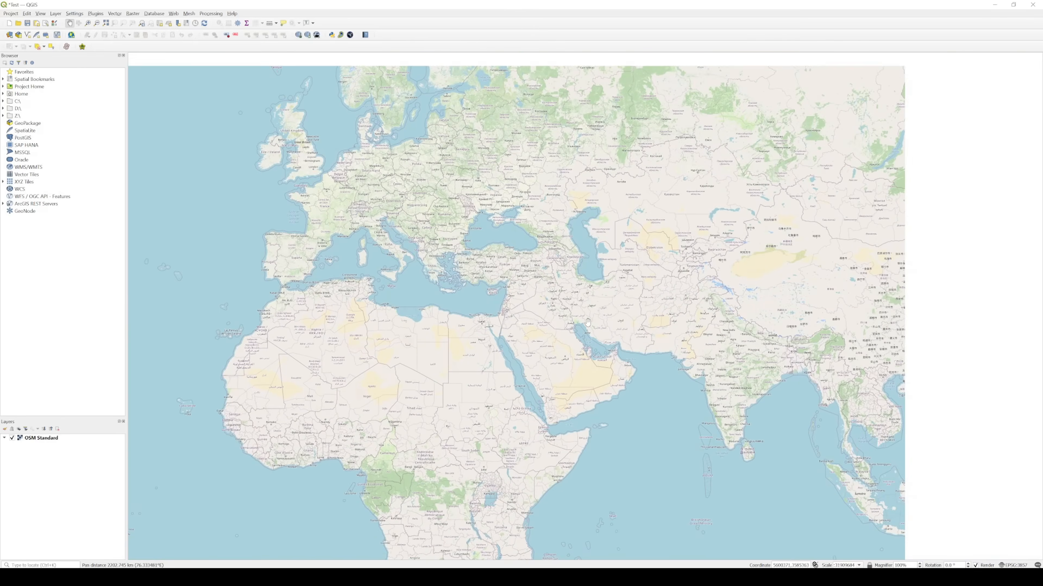
pyautogui.moveTo(542, 266); pyautogui.dragTo(497, 307)
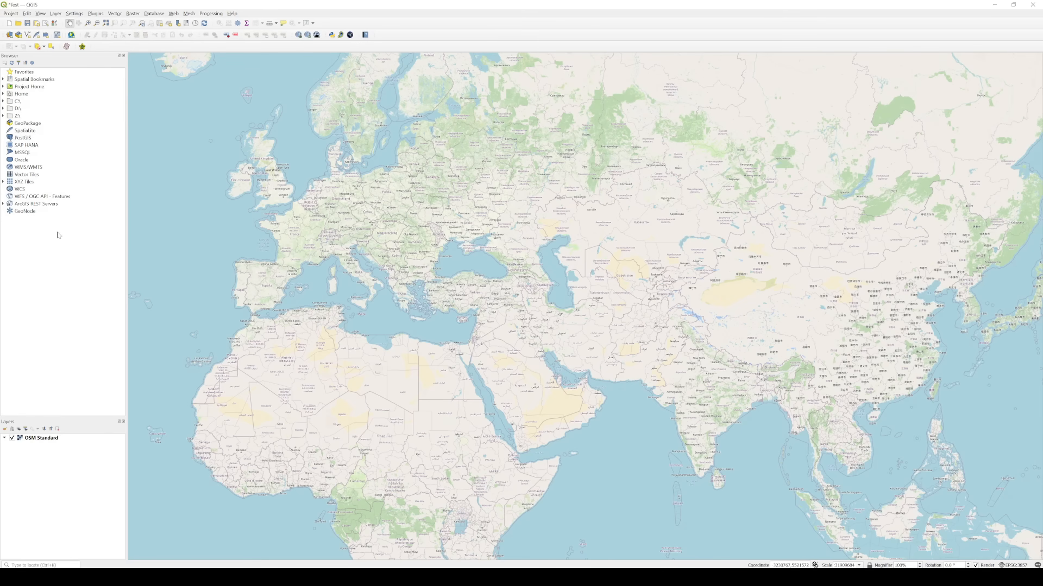
# - Remove the OSM Standard layer from the project
pyautogui.click(52, 440)
pyautogui.rightClick(79, 443)
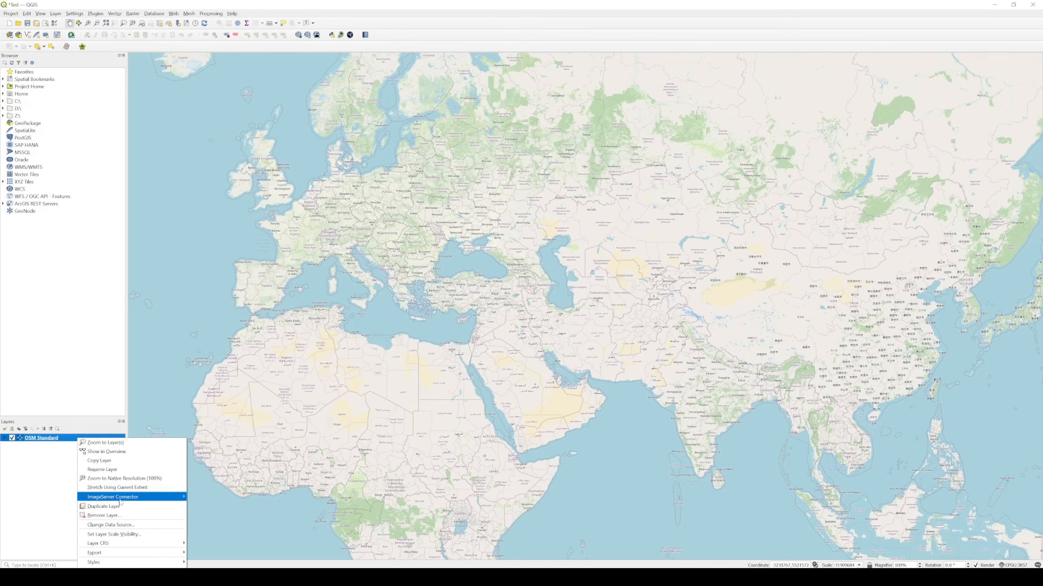
pyautogui.click(103, 514)
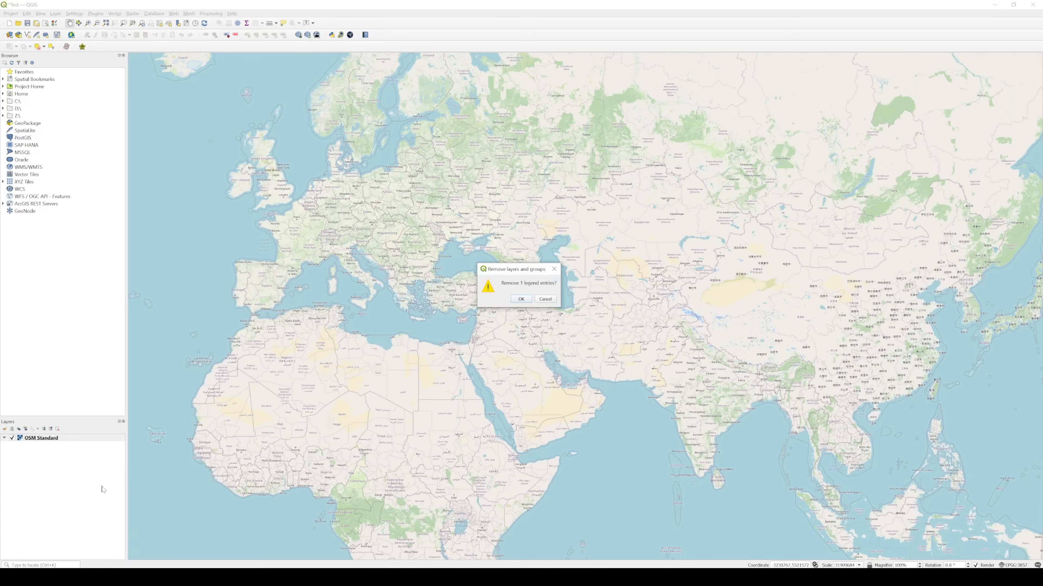
pyautogui.click(522, 299)
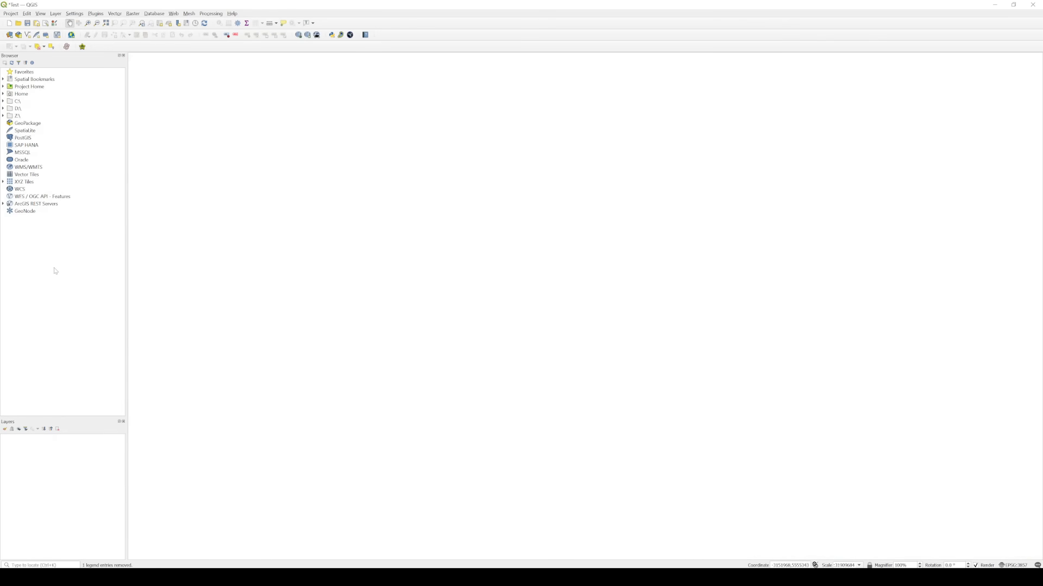
# - Add the OpenStreetMap basemap from the XYZ Tiles connections as a project layer
pyautogui.click(3, 181)
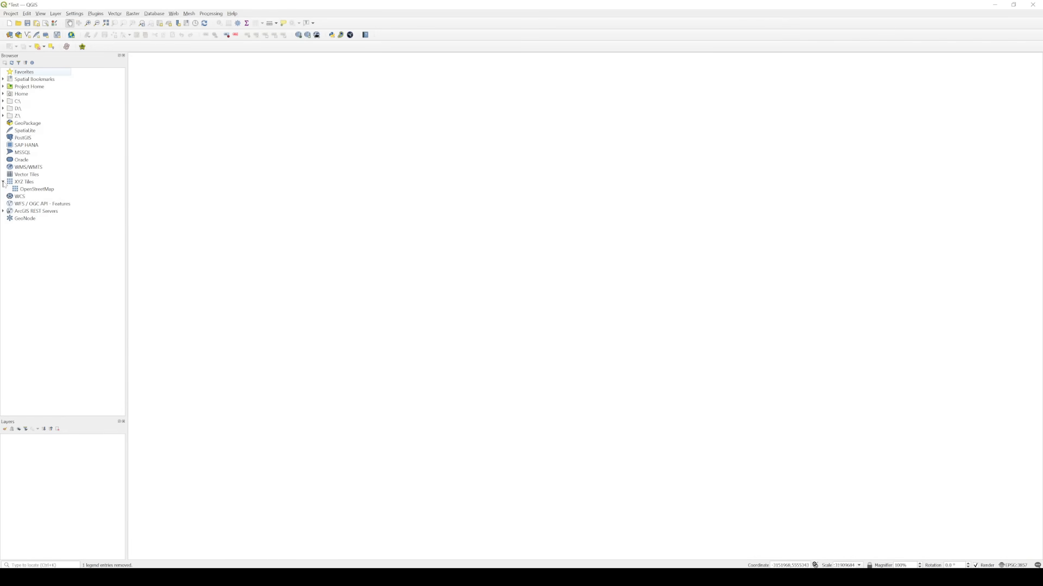
pyautogui.click(41, 190)
pyautogui.moveTo(49, 192); pyautogui.dragTo(59, 485)
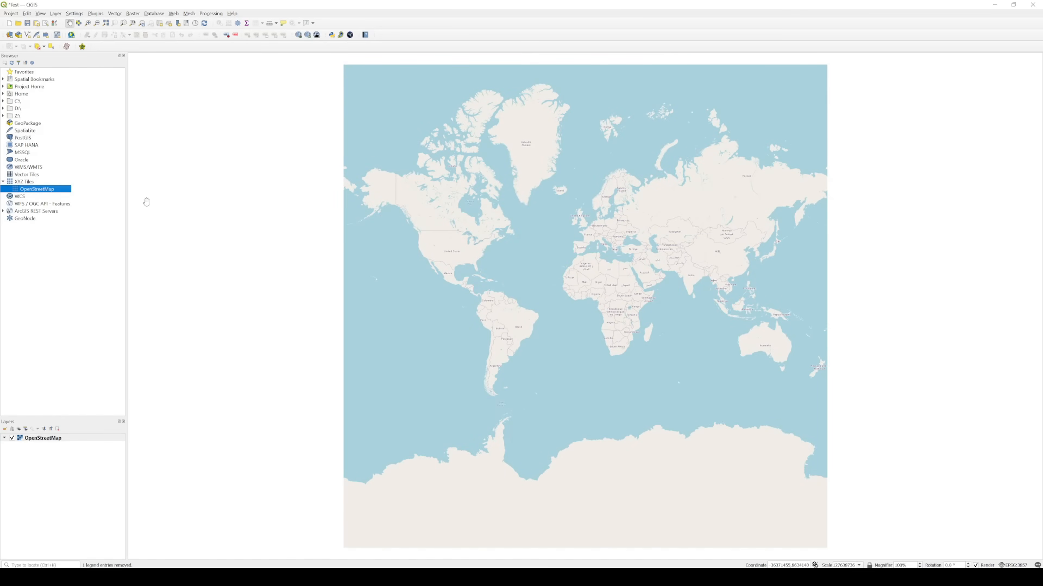
pyautogui.click(4, 182)
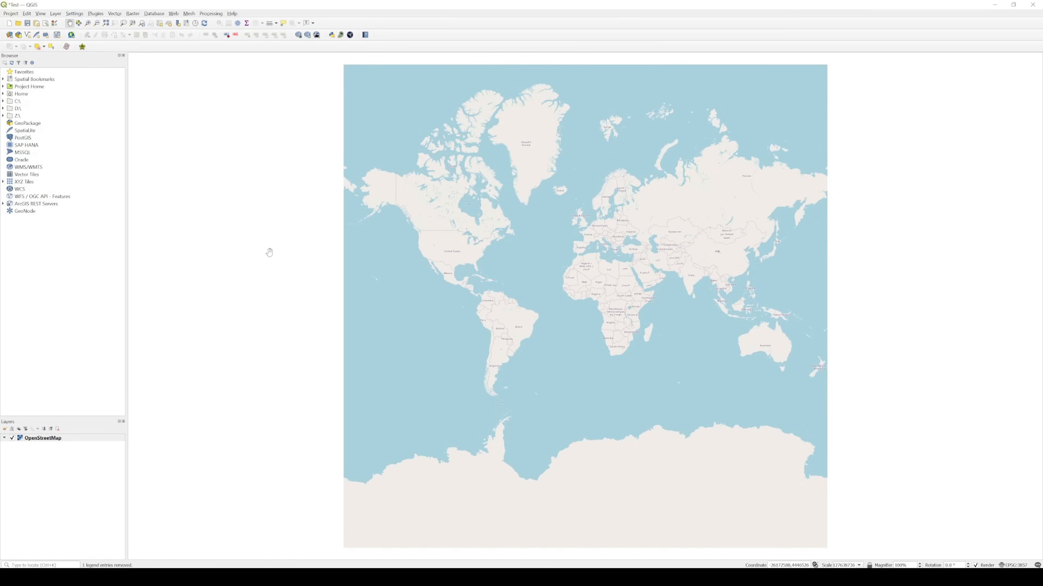
# - Examine the OpenStreetMap basemap in increasing detail from Europe and the Black Sea down to the Donetsk region of eastern Ukraine
pyautogui.moveTo(604, 247); pyautogui.dragTo(545, 239)
pyautogui.scroll(2, 572, 228)
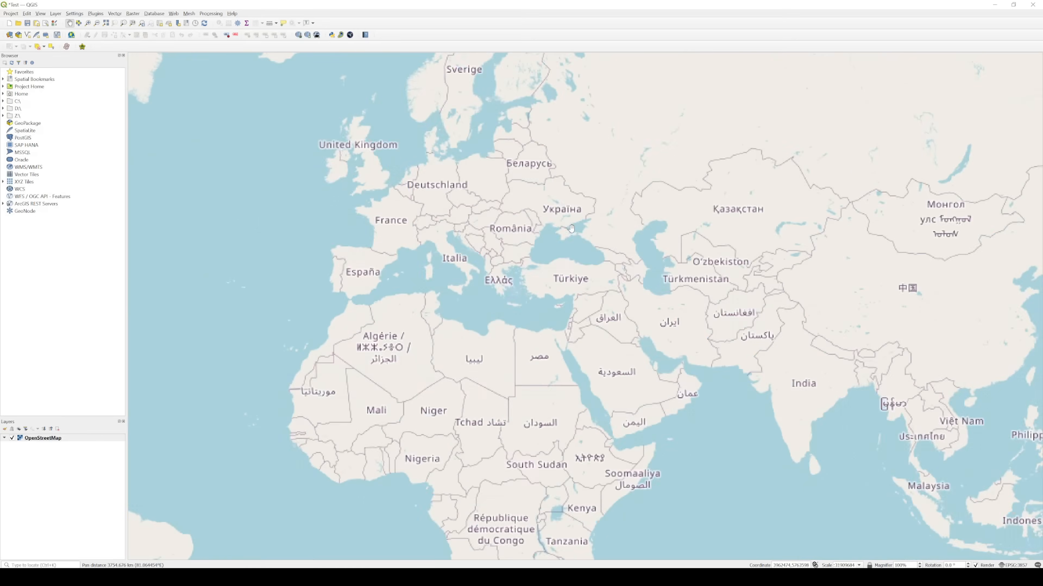
pyautogui.scroll(1, 570, 230)
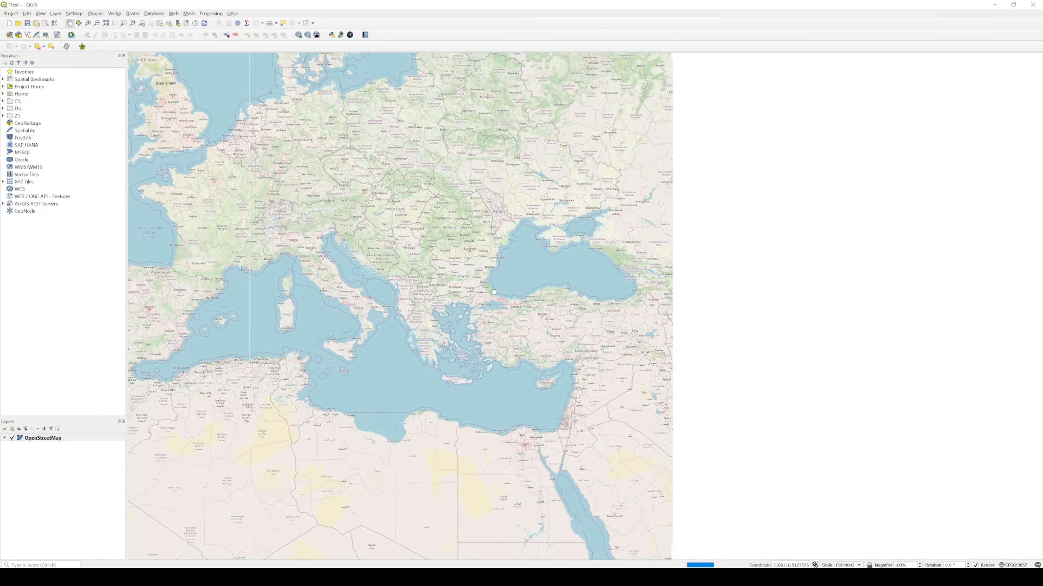
pyautogui.moveTo(494, 291); pyautogui.dragTo(455, 296)
pyautogui.moveTo(536, 309); pyautogui.dragTo(489, 302)
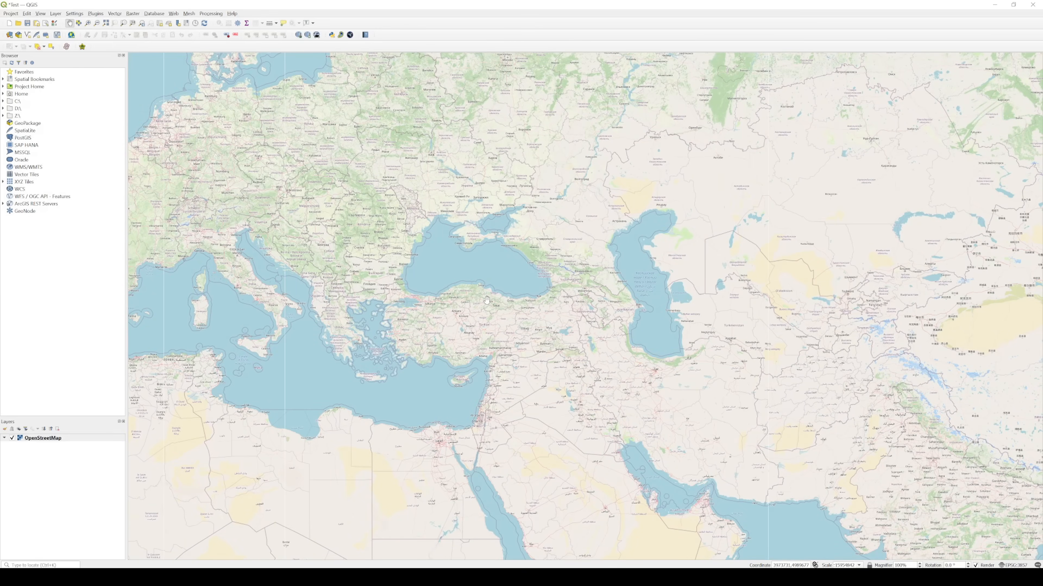
pyautogui.moveTo(448, 266); pyautogui.dragTo(454, 304)
pyautogui.scroll(2, 494, 245)
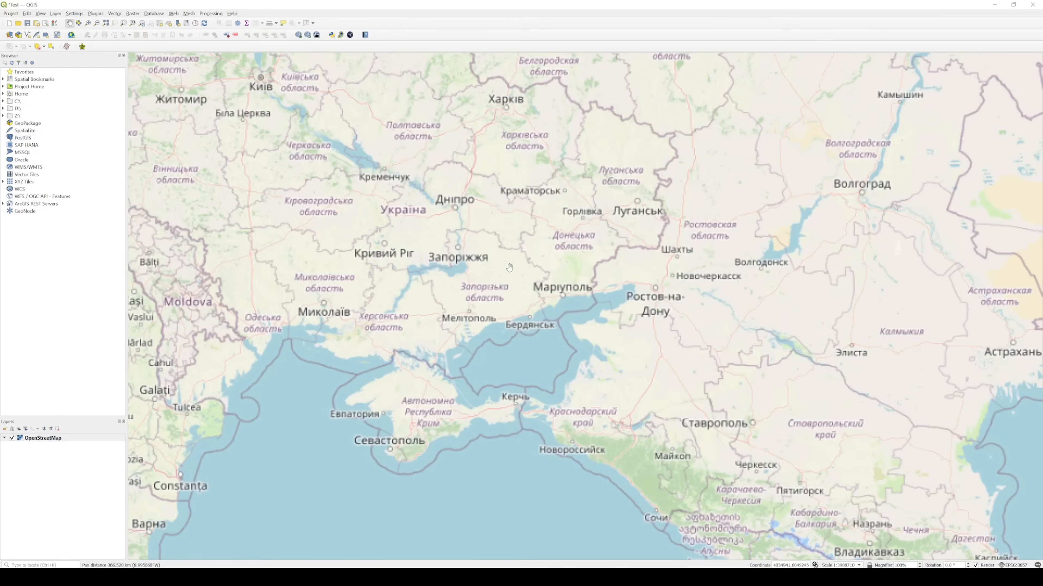
pyautogui.moveTo(479, 302); pyautogui.dragTo(422, 299)
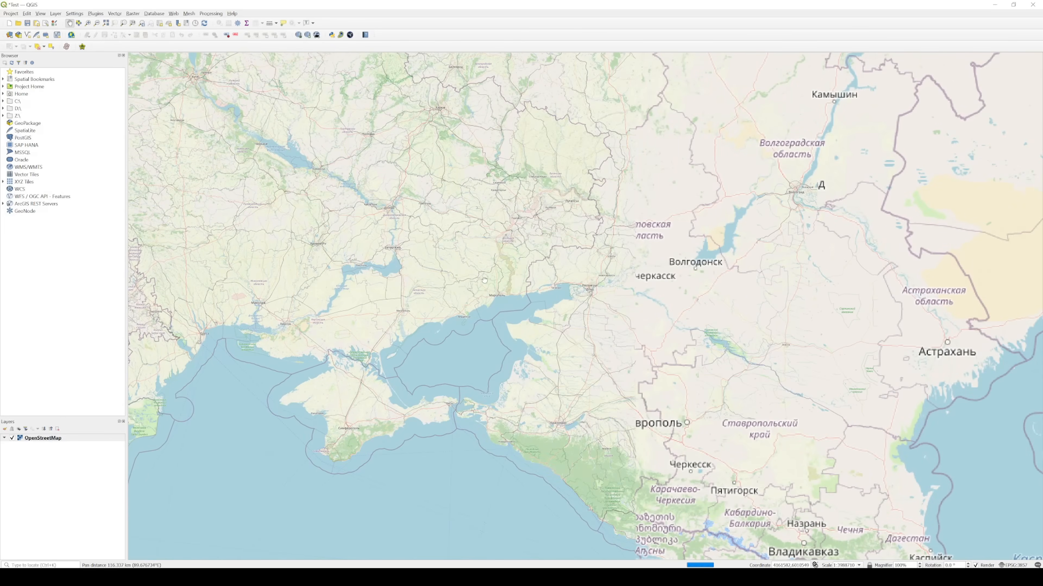
pyautogui.scroll(2, 485, 297)
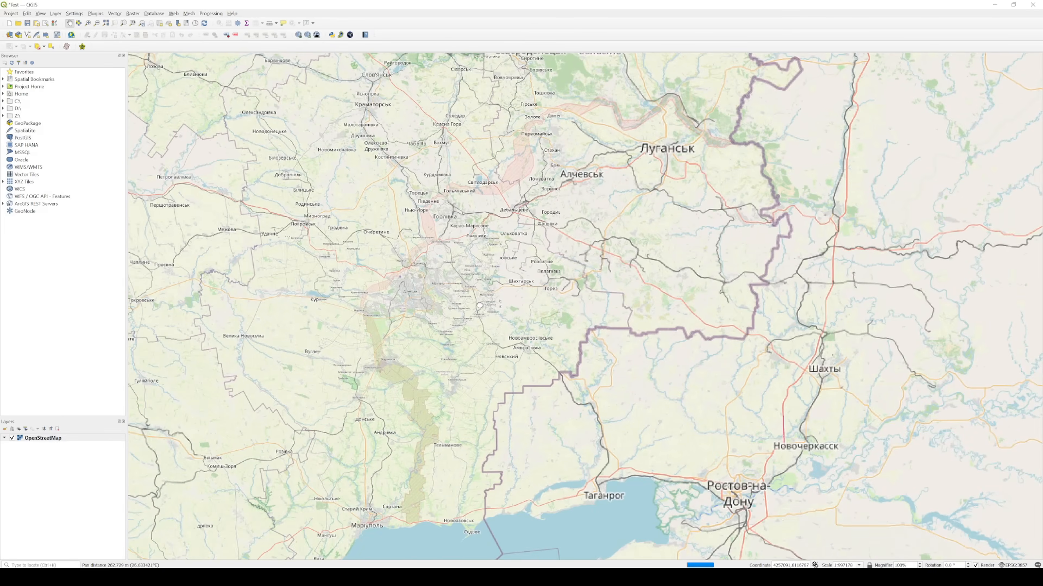
pyautogui.moveTo(423, 298); pyautogui.dragTo(452, 267)
pyautogui.scroll(1, 410, 344)
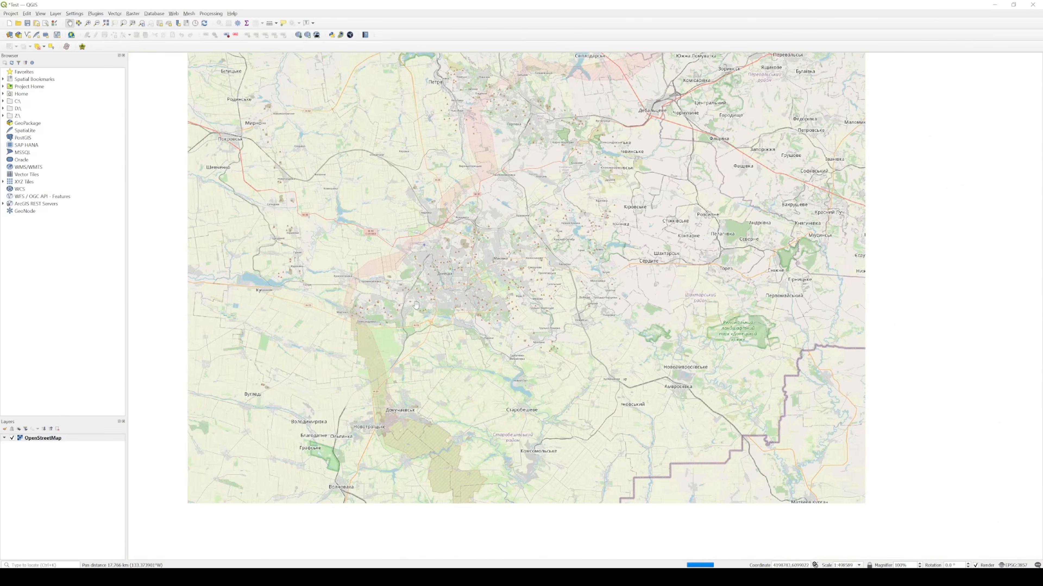
# - Examine the OpenStreetMap basemap closely around the city of Donetsk and its surrounding towns
pyautogui.scroll(1, 413, 258)
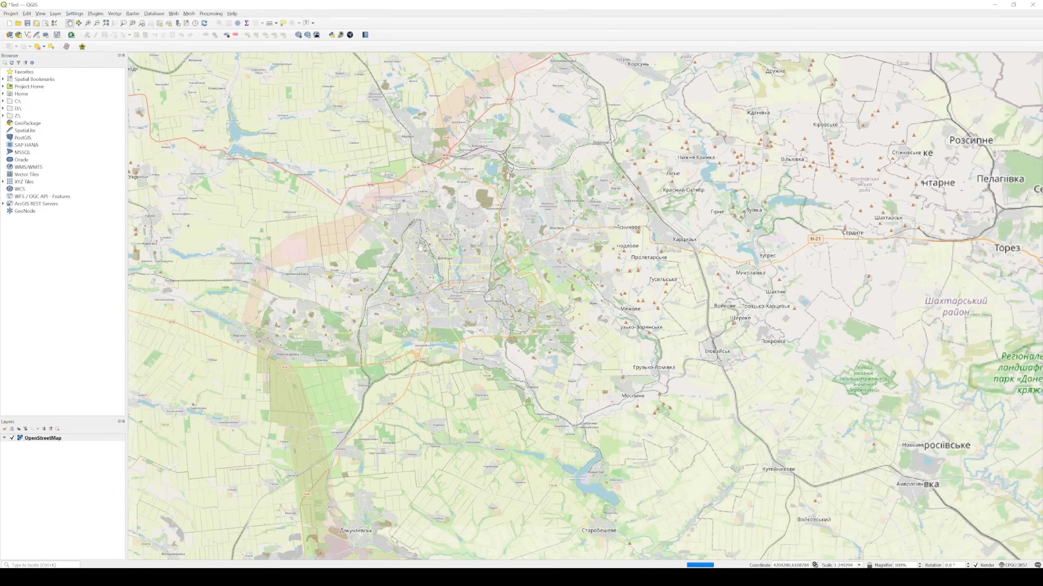
pyautogui.moveTo(431, 289); pyautogui.dragTo(464, 315)
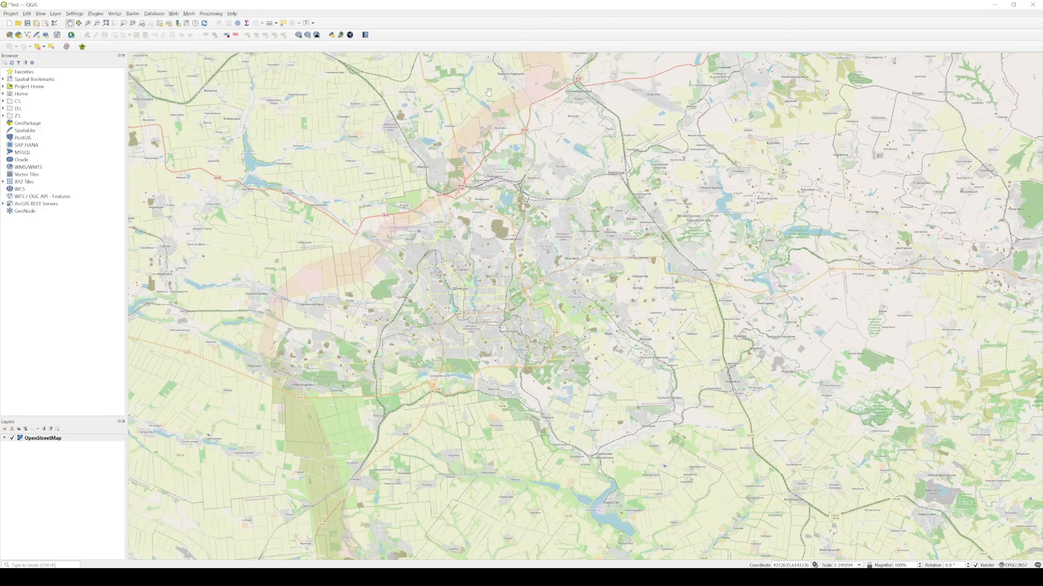
pyautogui.moveTo(418, 403)
pyautogui.mouseDown()
pyautogui.moveTo(410, 409)
pyautogui.moveTo(421, 400)
pyautogui.mouseUp()
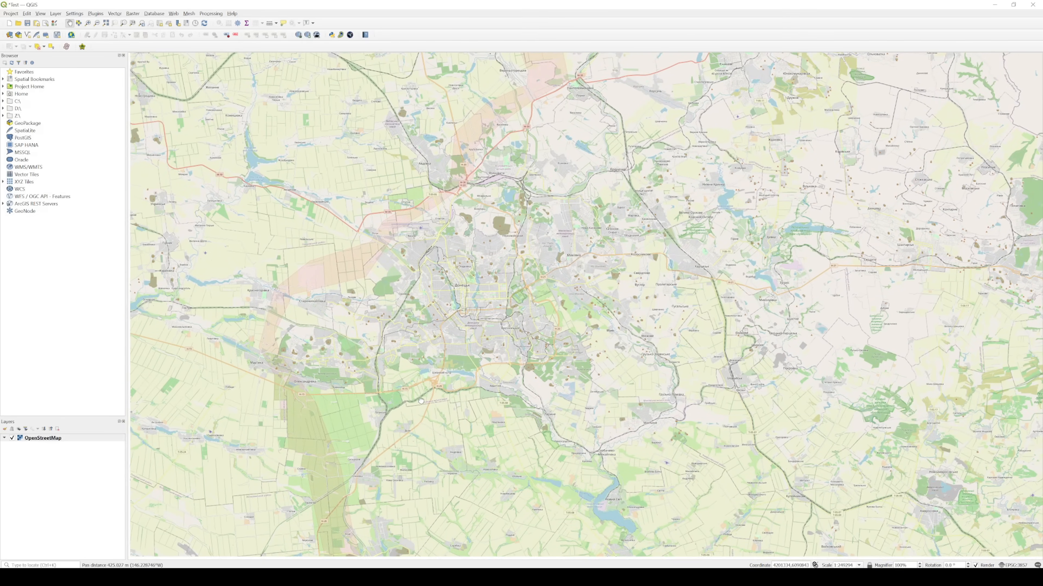
pyautogui.moveTo(448, 342); pyautogui.dragTo(456, 331)
pyautogui.moveTo(483, 280); pyautogui.dragTo(468, 286)
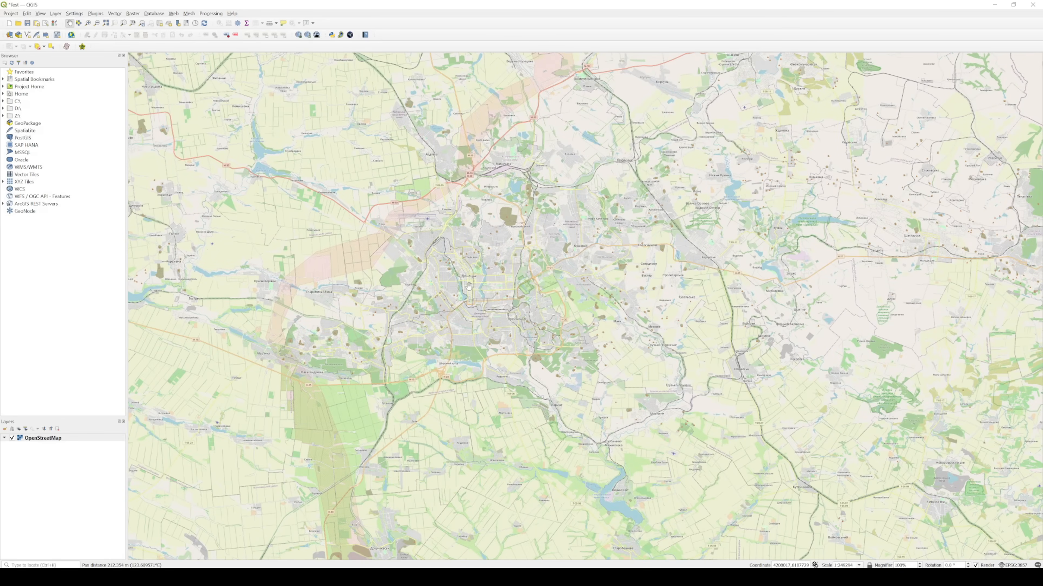
pyautogui.moveTo(473, 286); pyautogui.dragTo(477, 287)
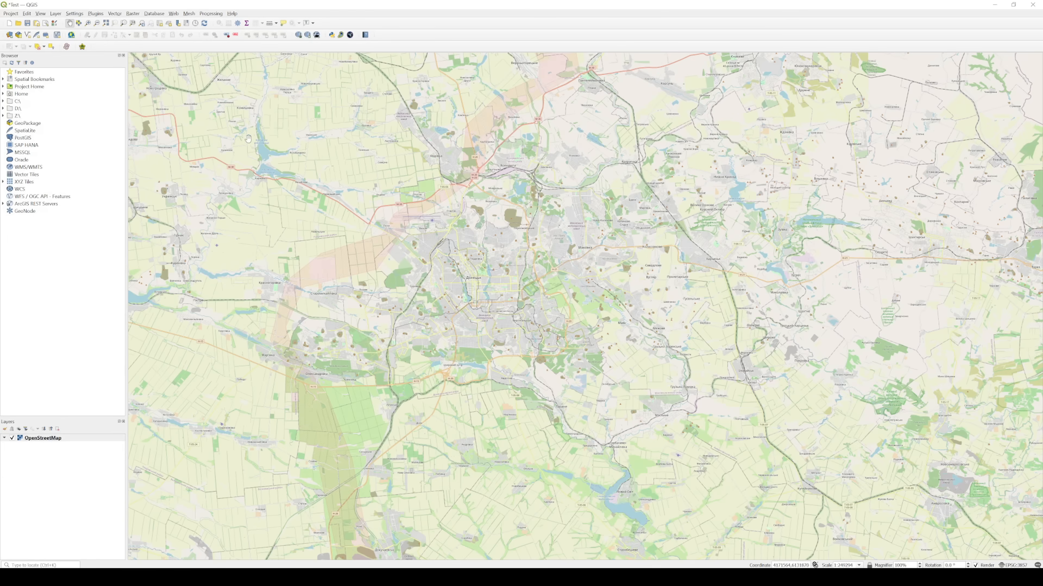
# - Search the QuickMapServices catalogue for GOOGLE ROADS and add the Google Roads service as a layer
pyautogui.click(176, 15)
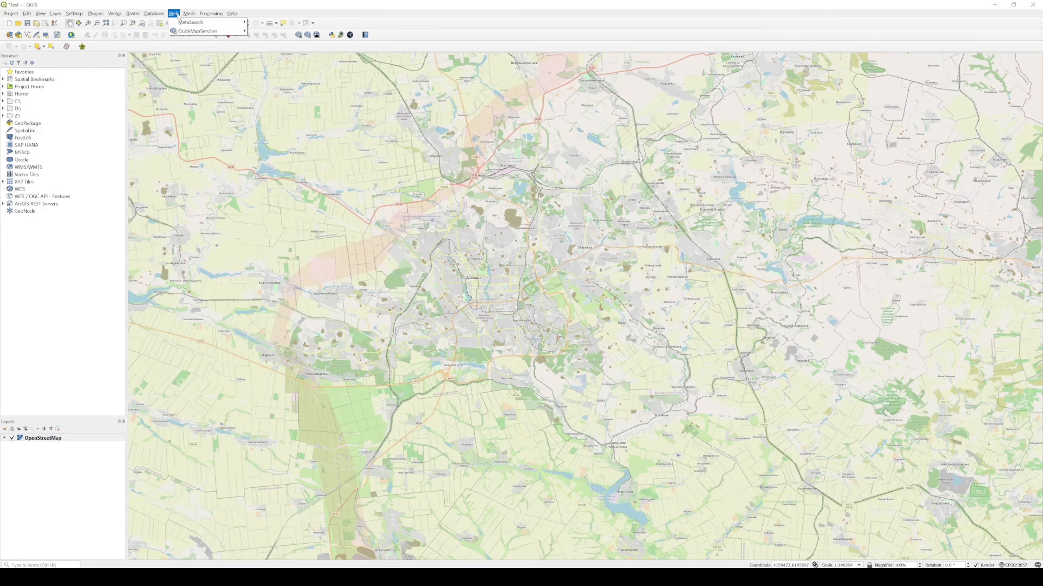
pyautogui.moveTo(187, 32)
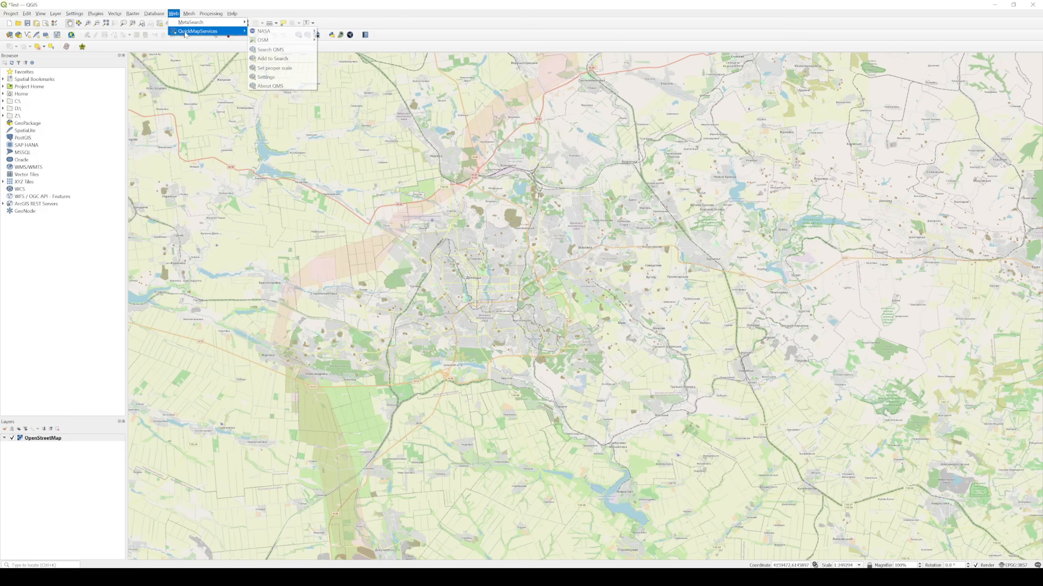
pyautogui.click(283, 50)
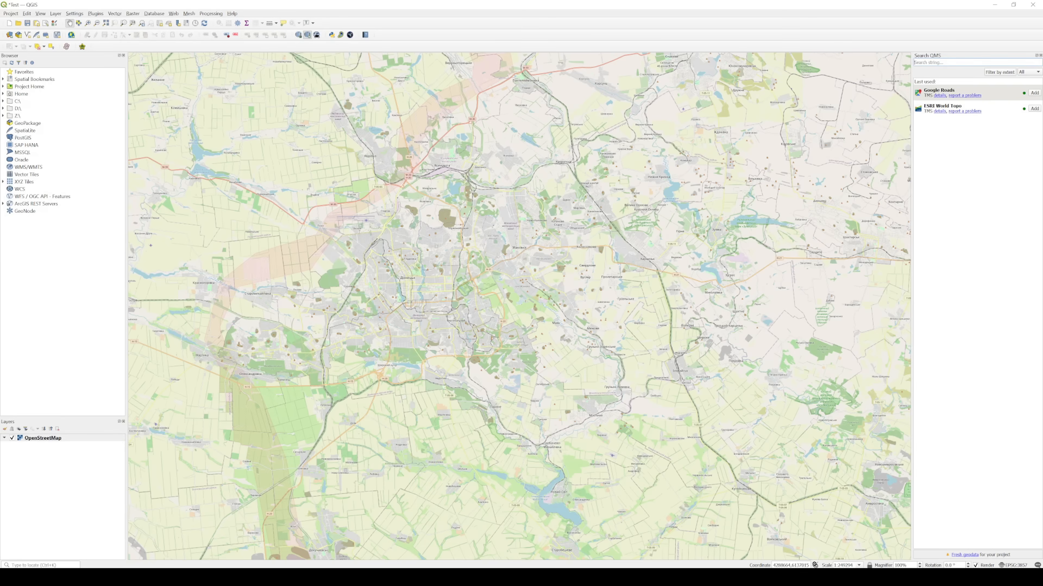
pyautogui.write('GOOGLE')
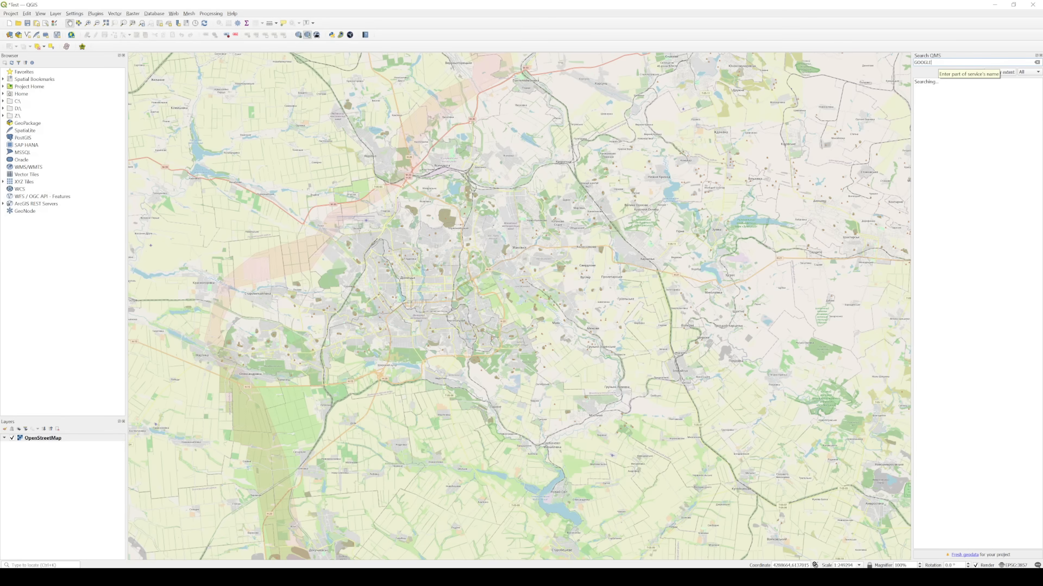
pyautogui.write(' ROADS')
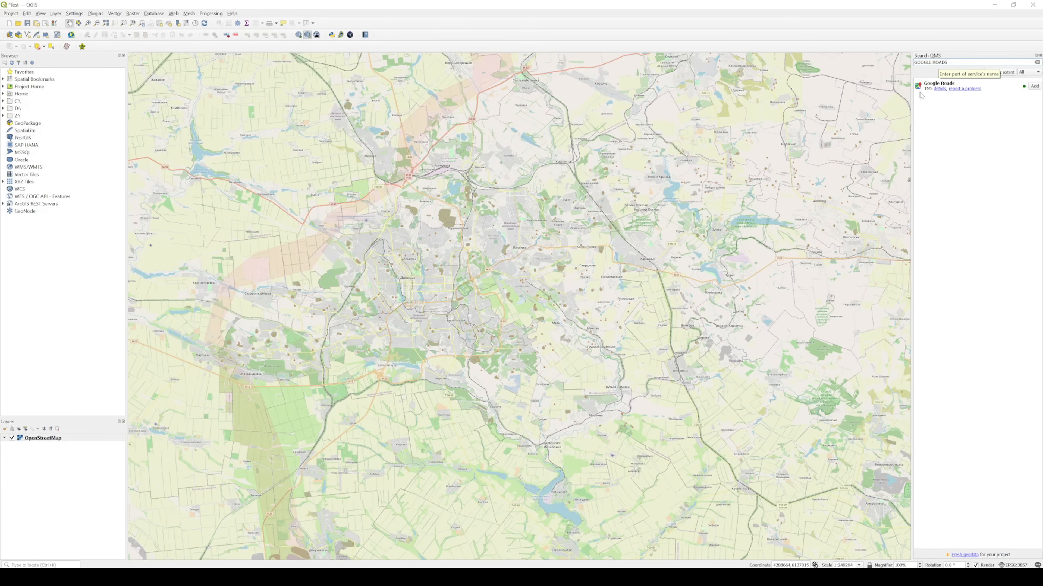
pyautogui.click(1034, 86)
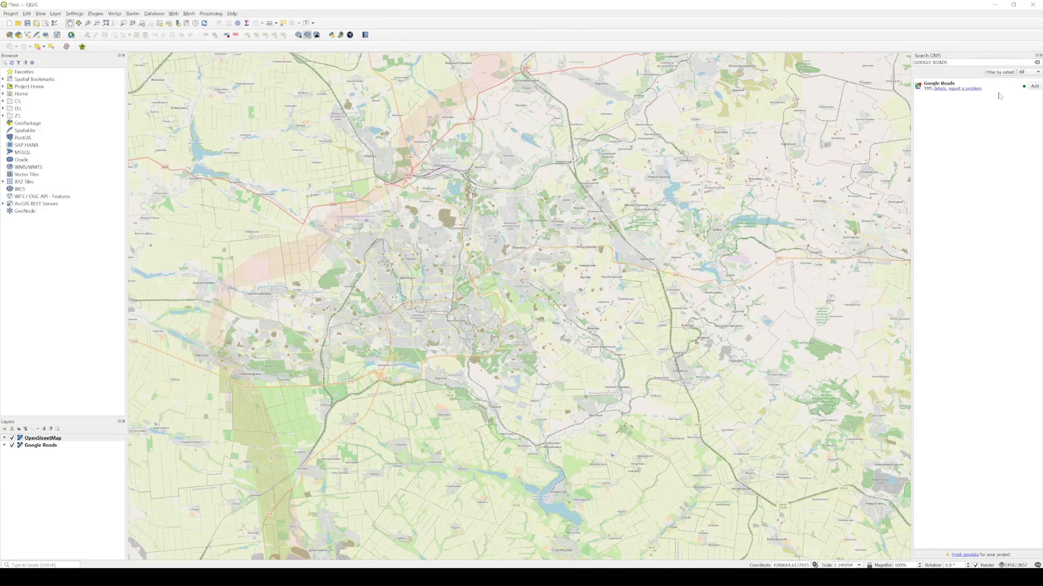
pyautogui.click(36, 445)
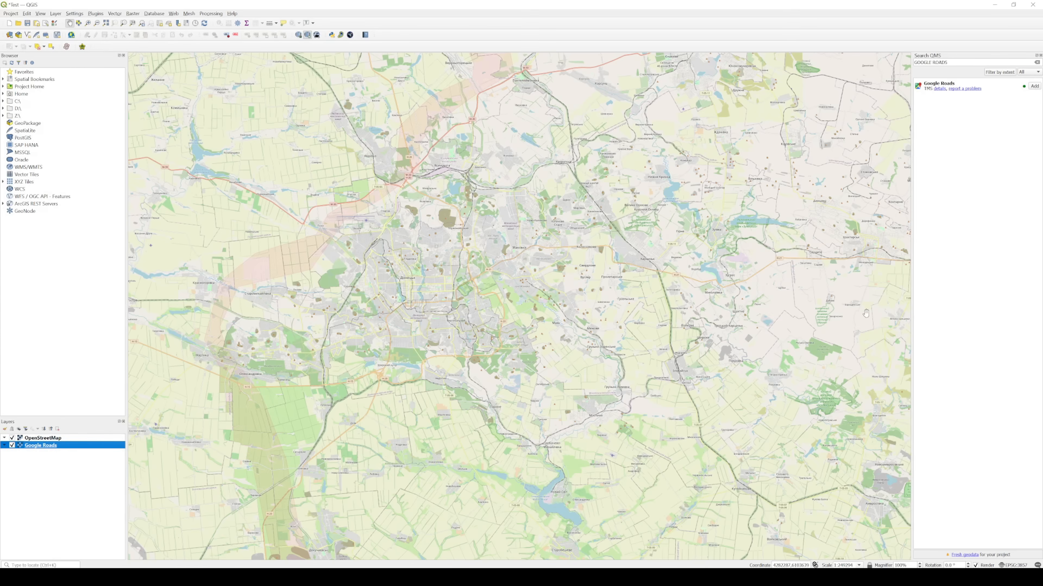
# - Search the QuickMapServices catalogue for topo, add the ESRI World Topo service as a layer and close the search
pyautogui.click(991, 97)
pyautogui.hotkey('ctrl', 'a')
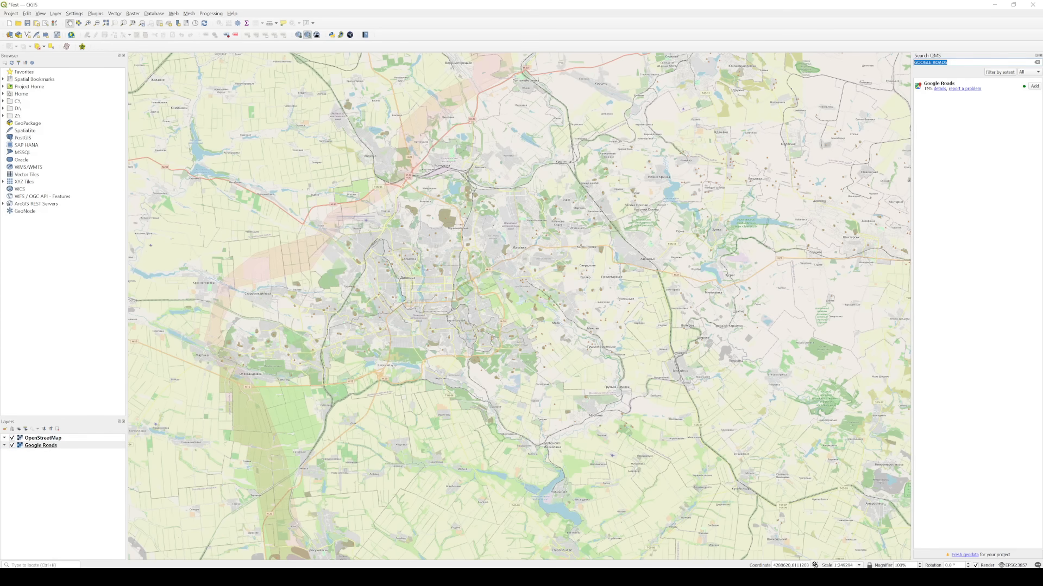
pyautogui.press('BackSpace')
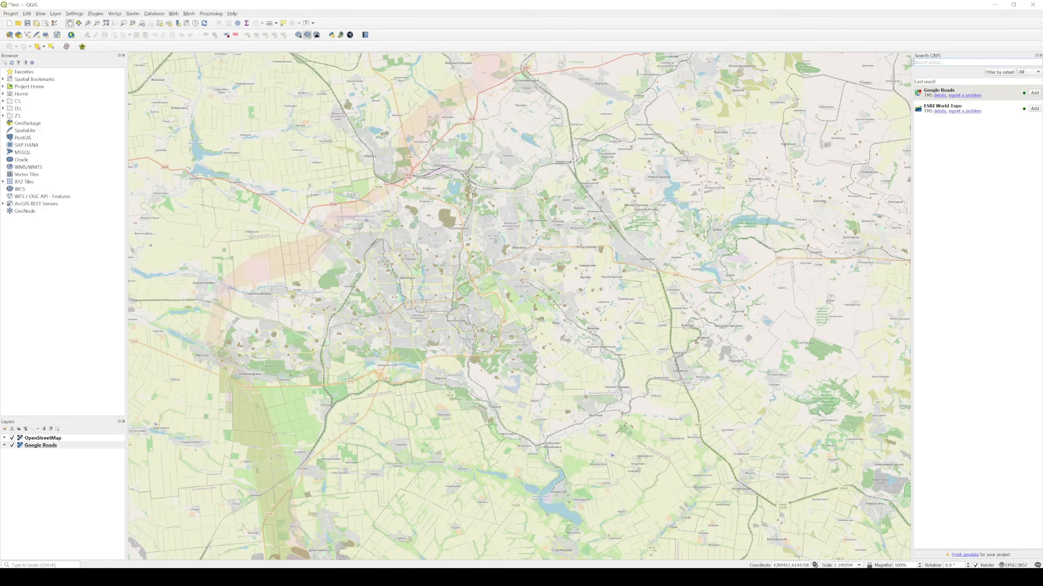
pyautogui.write('topo')
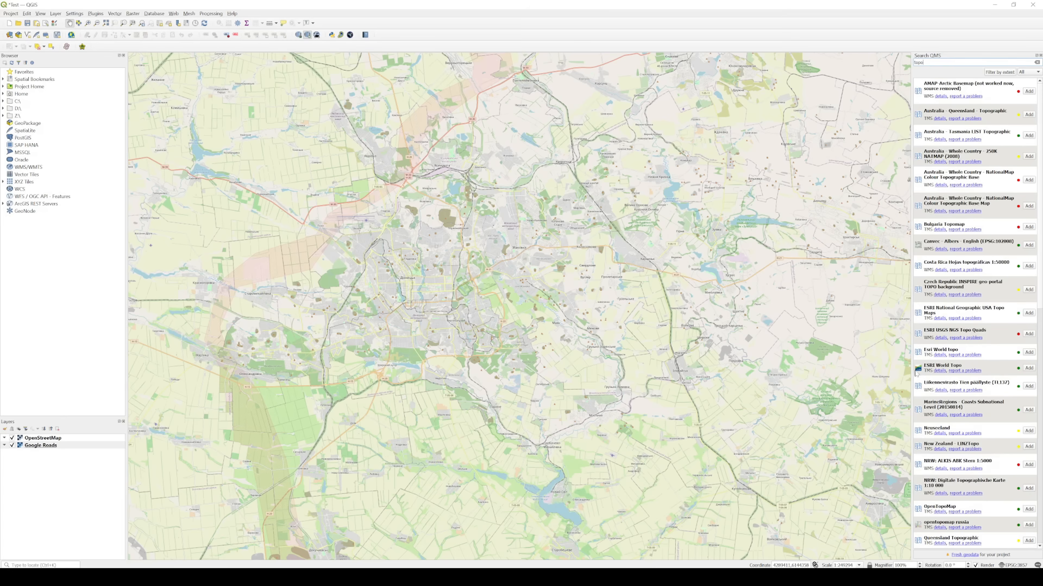
pyautogui.click(1028, 369)
pyautogui.click(1040, 56)
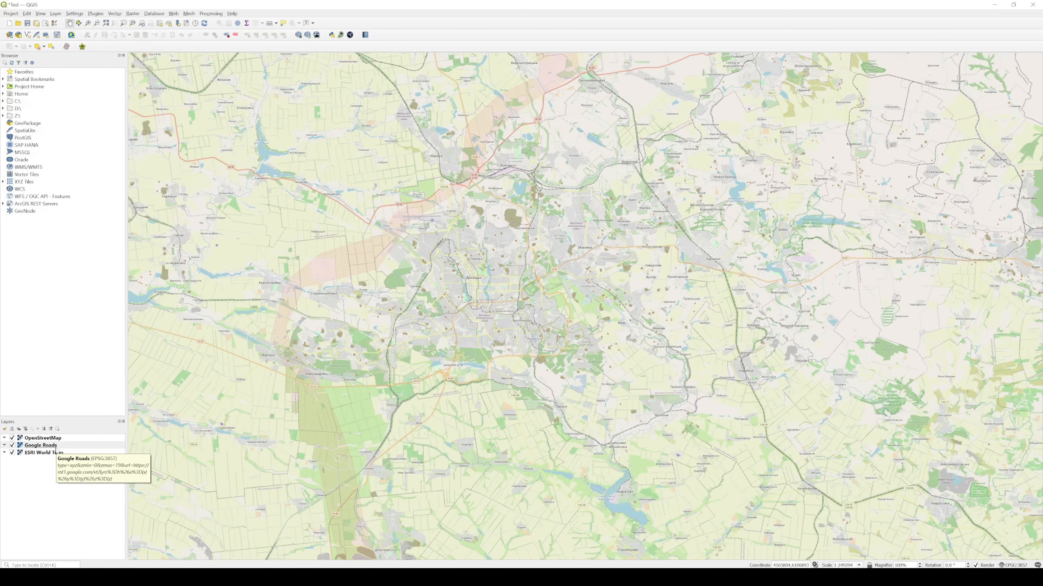
# - Move the OpenStreetMap layer below Google Roads and ESRI World Topo in the layer order
pyautogui.click(67, 452)
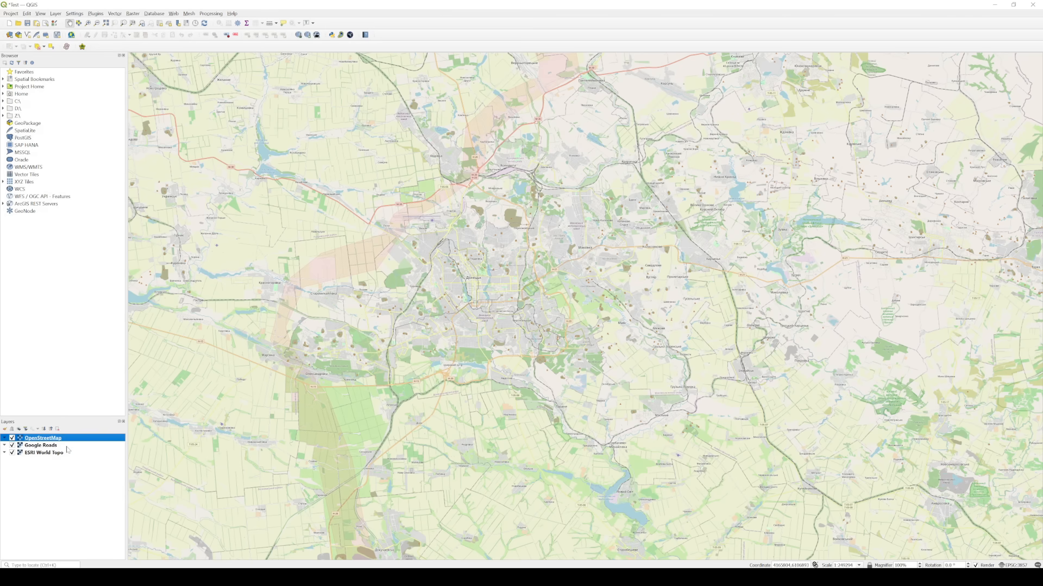
pyautogui.click(68, 445)
pyautogui.click(68, 438)
pyautogui.moveTo(68, 441); pyautogui.dragTo(66, 464)
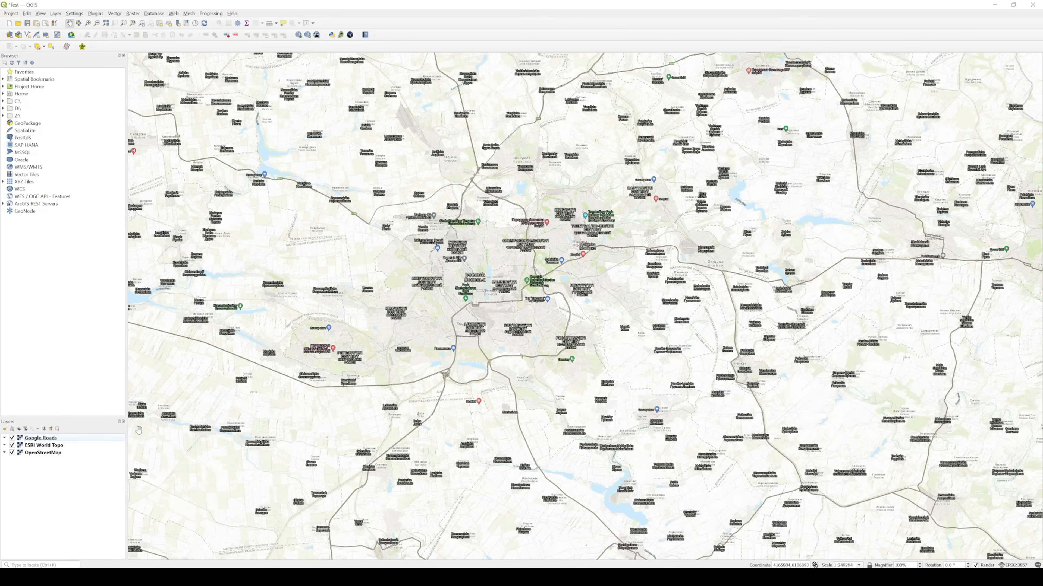
# - Hide the OpenStreetMap layer and switch ESRI World Topo off and on again to compare it with Google Roads over Donetsk
pyautogui.scroll(2, 480, 272)
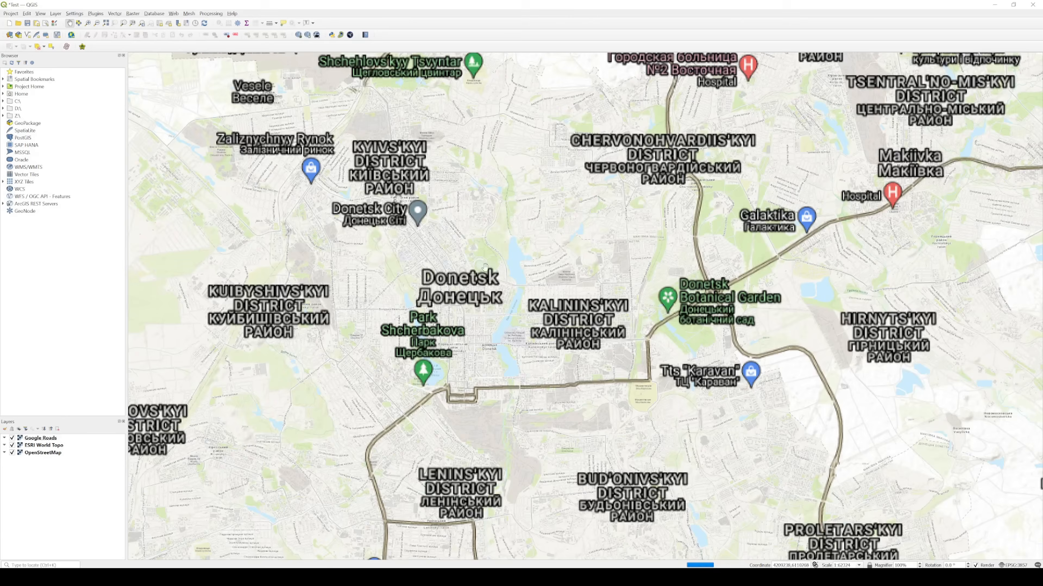
pyautogui.moveTo(427, 255); pyautogui.dragTo(452, 264)
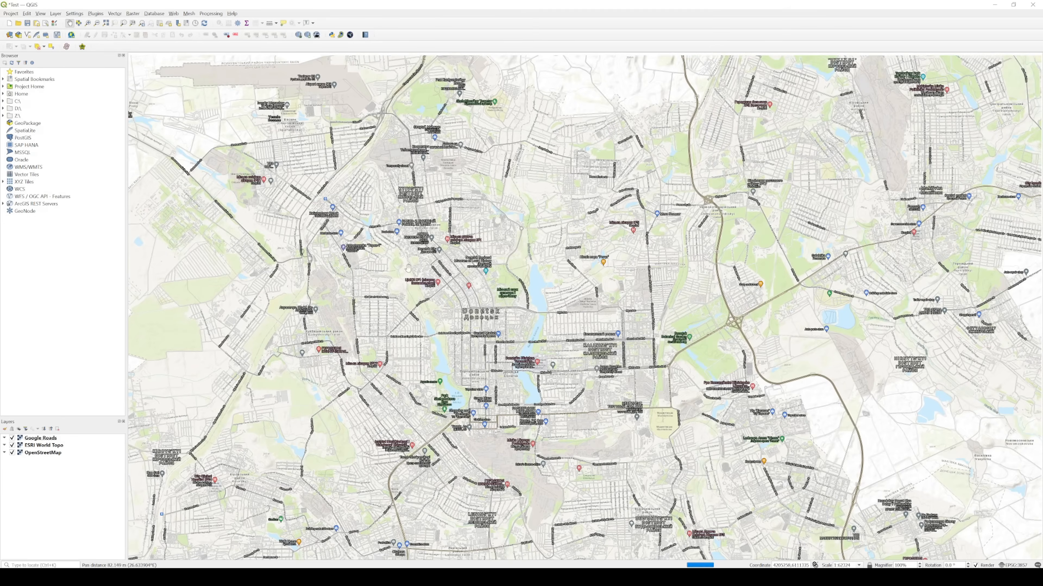
pyautogui.click(12, 453)
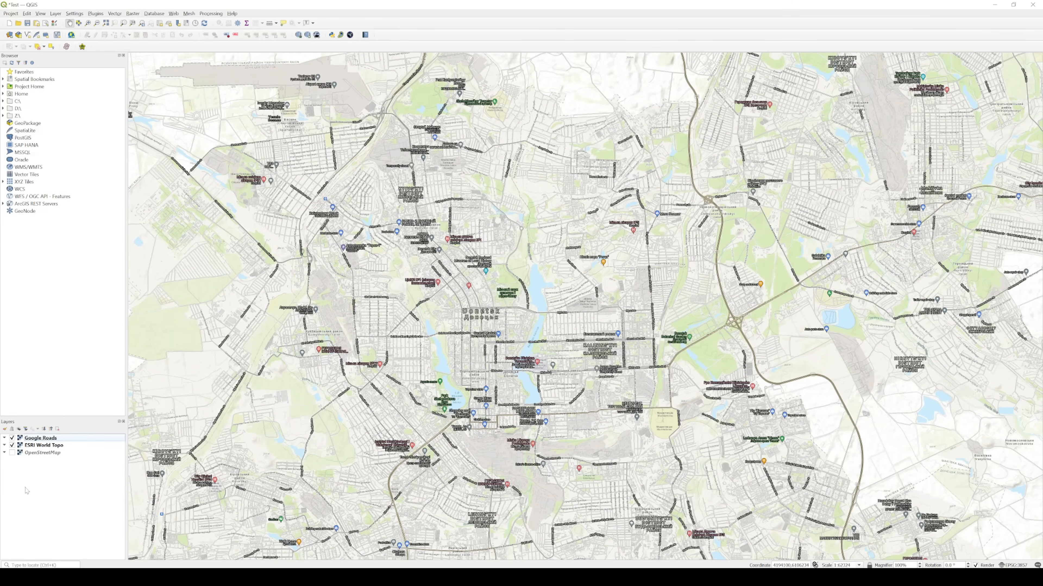
pyautogui.click(12, 446)
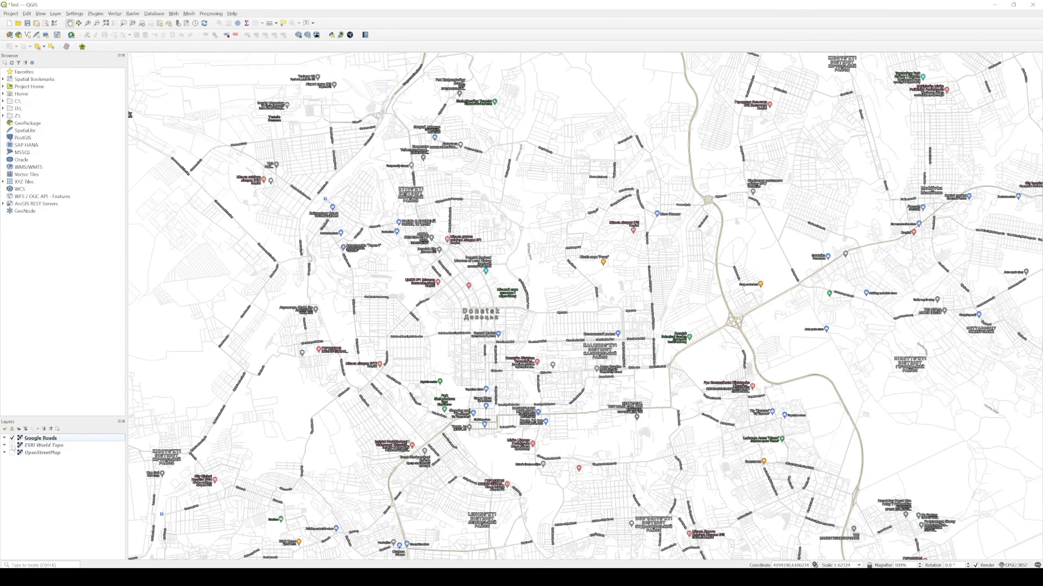
pyautogui.click(12, 445)
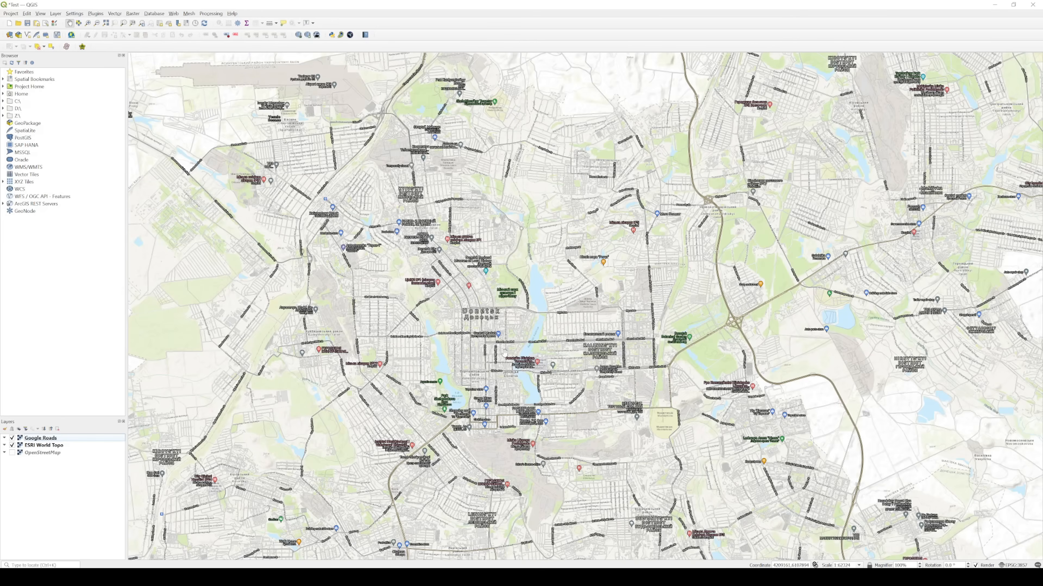
# - Examine the combined Google Roads and ESRI World Topo layers in detail over central Donetsk
pyautogui.moveTo(512, 342); pyautogui.dragTo(494, 329)
pyautogui.scroll(1, 497, 294)
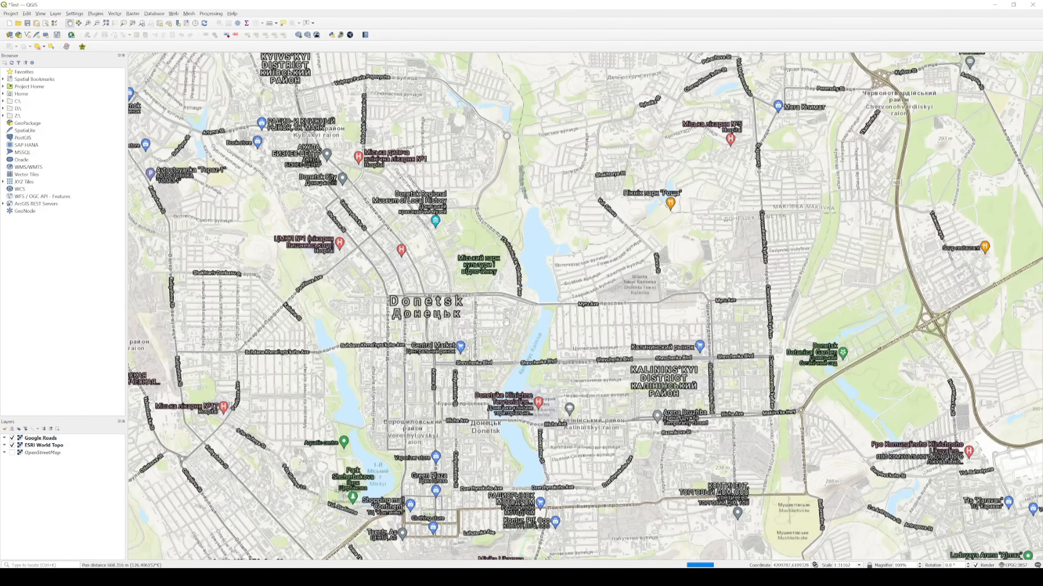
pyautogui.moveTo(500, 378); pyautogui.dragTo(475, 357)
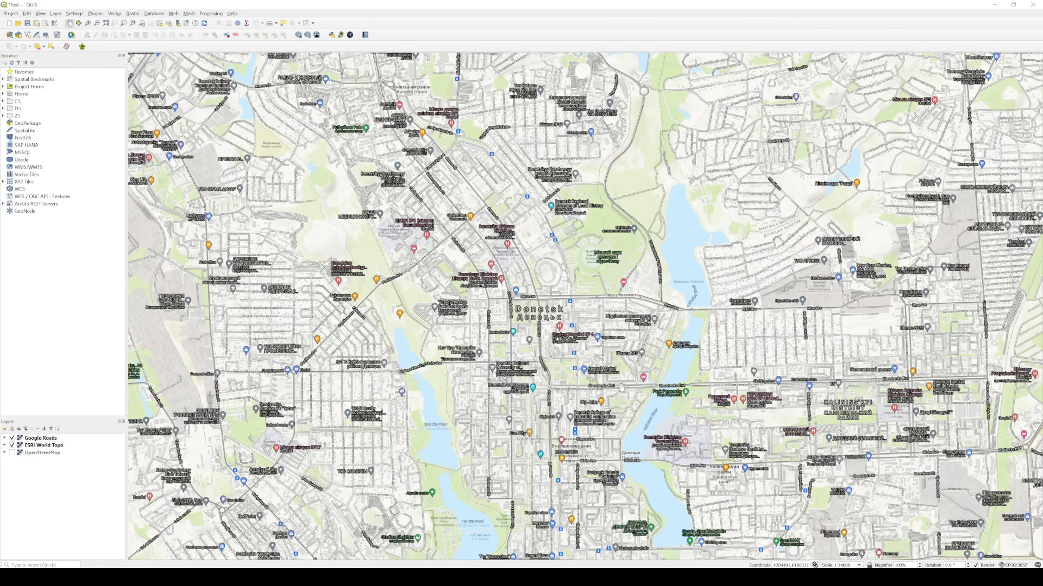
pyautogui.moveTo(488, 246); pyautogui.dragTo(492, 250)
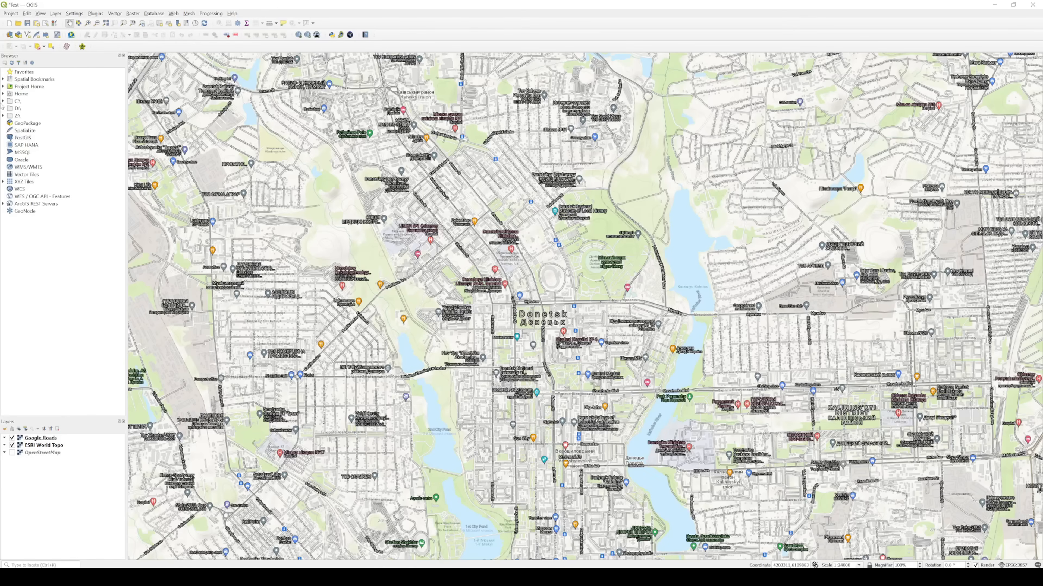
# - Search the plugin repository for declination, view the Magnetic Declination plugin's details and close the plugin manager
pyautogui.click(97, 16)
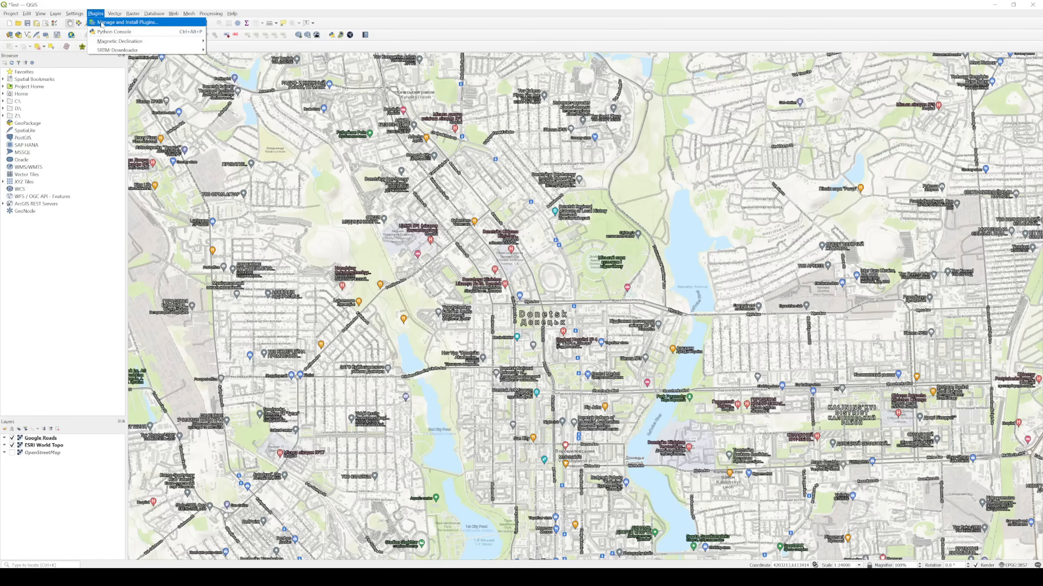
pyautogui.click(101, 22)
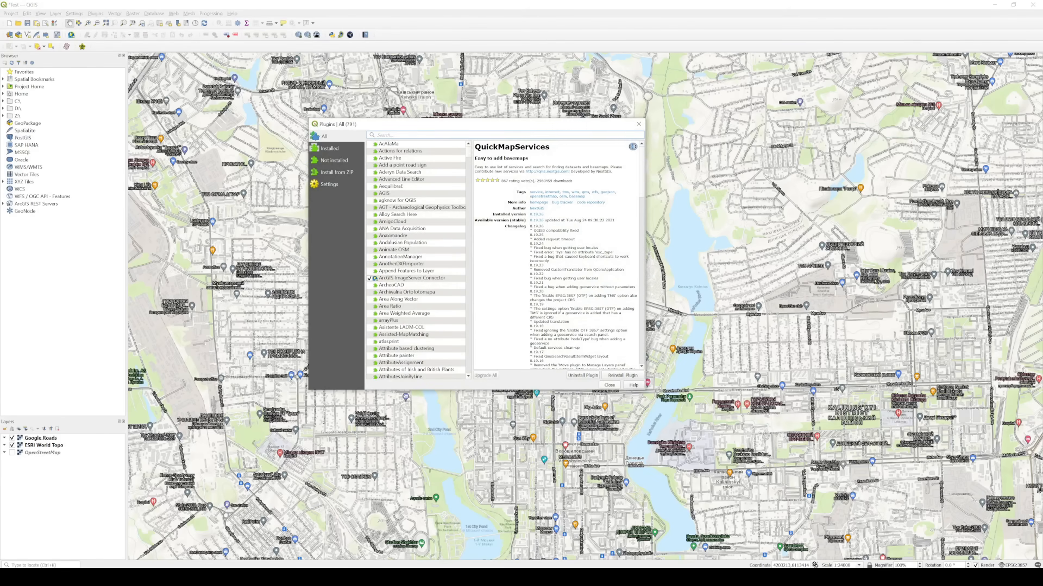
pyautogui.write('declination')
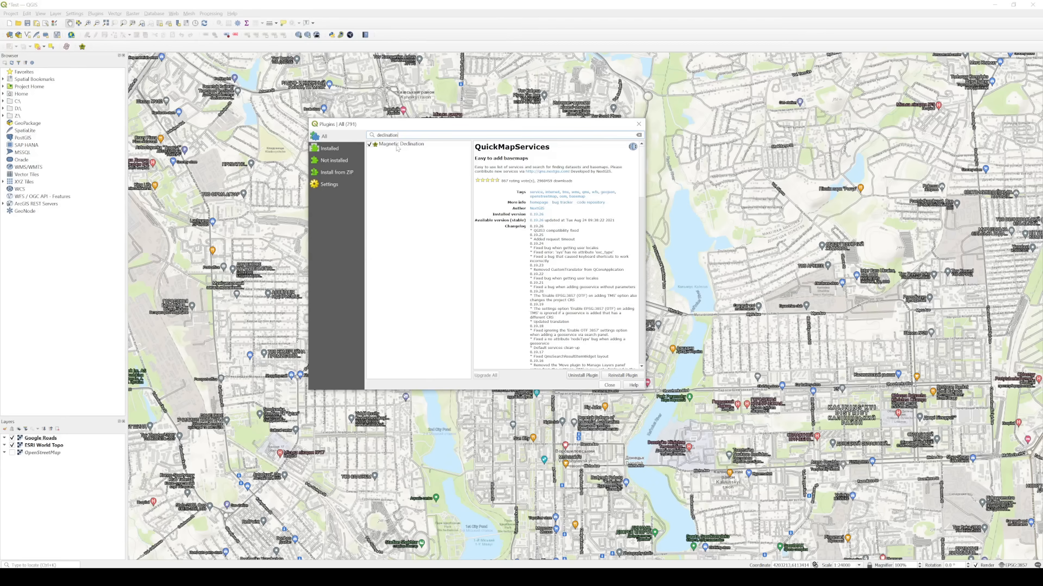
pyautogui.click(398, 145)
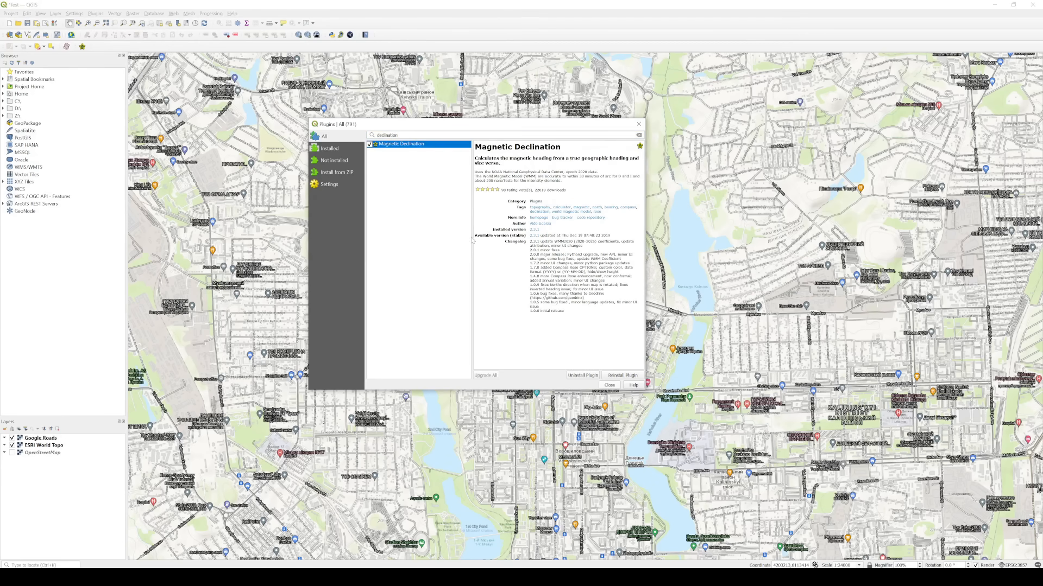
pyautogui.moveTo(430, 125); pyautogui.dragTo(423, 128)
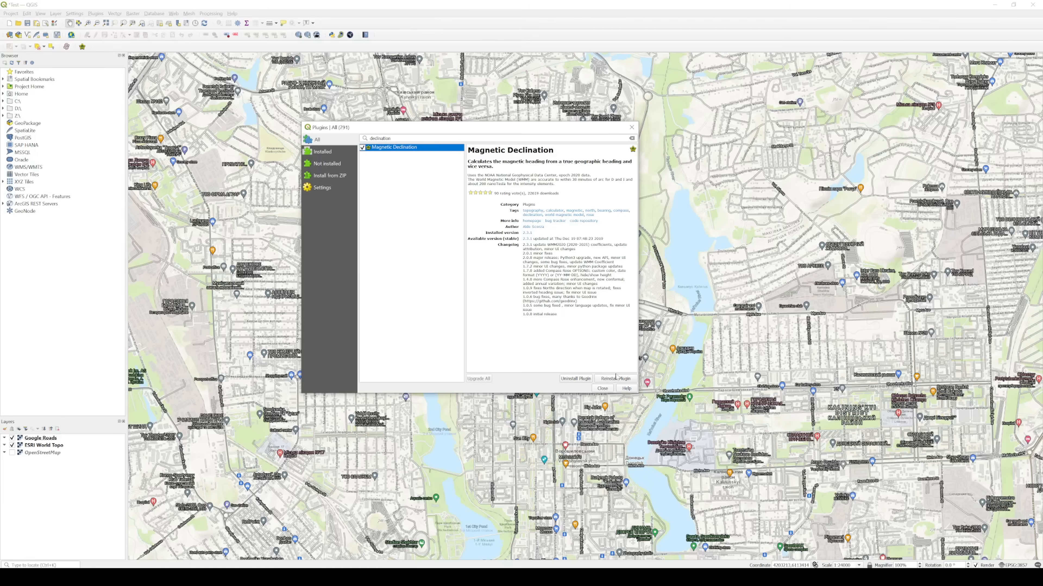
pyautogui.click(602, 389)
# - Open the Magnetic Declination plugin and display its calculation settings beside the centre of the map
pyautogui.moveTo(519, 359); pyautogui.dragTo(509, 355)
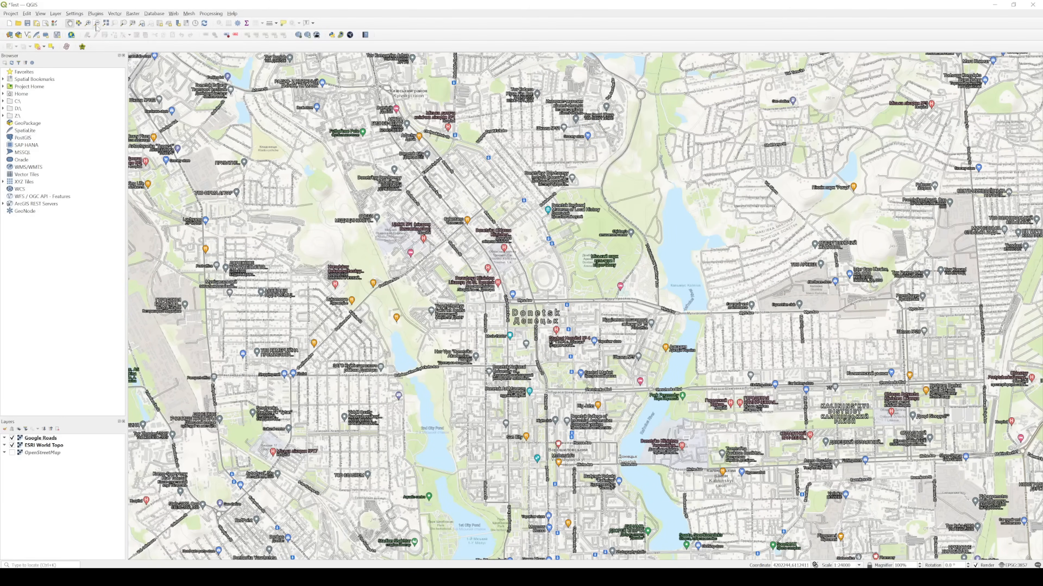
pyautogui.click(95, 13)
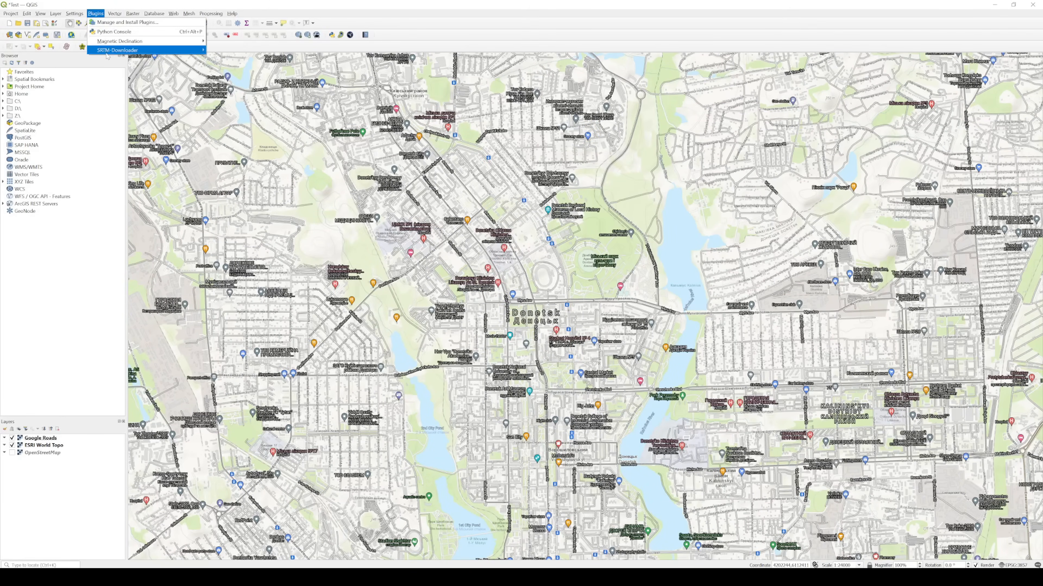
pyautogui.moveTo(111, 44)
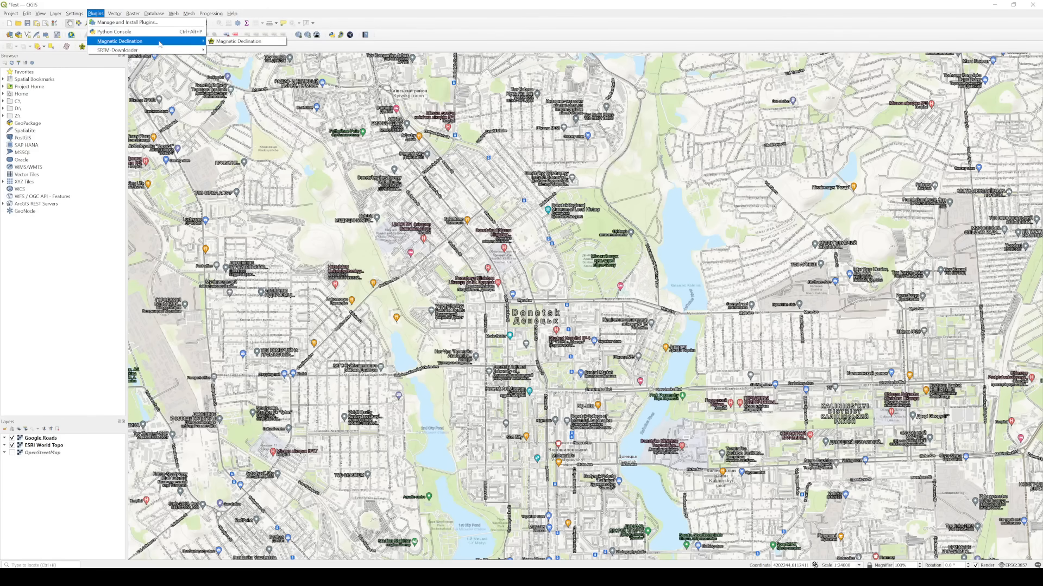
pyautogui.click(224, 41)
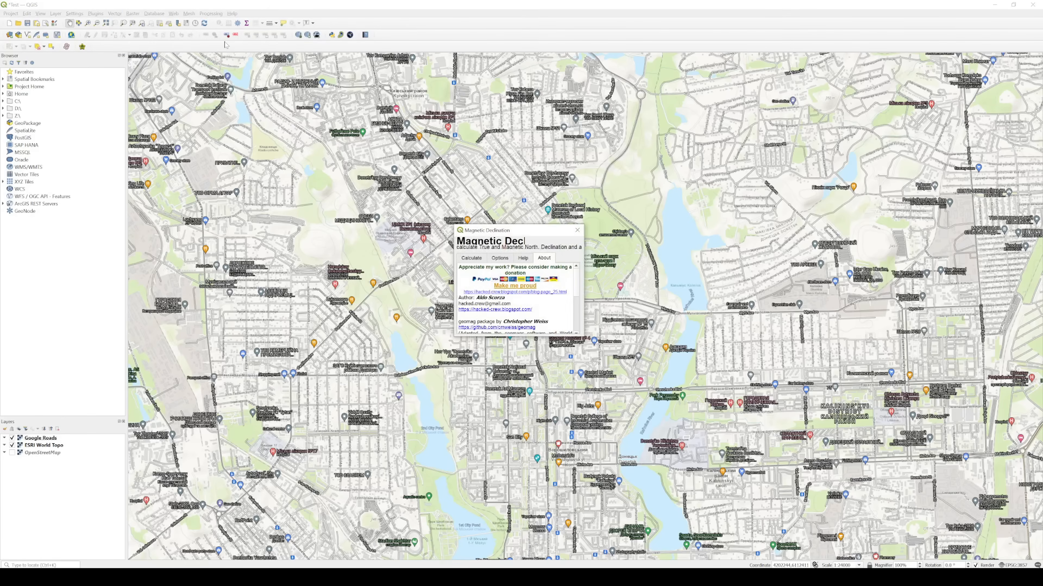
pyautogui.moveTo(531, 228); pyautogui.dragTo(265, 199)
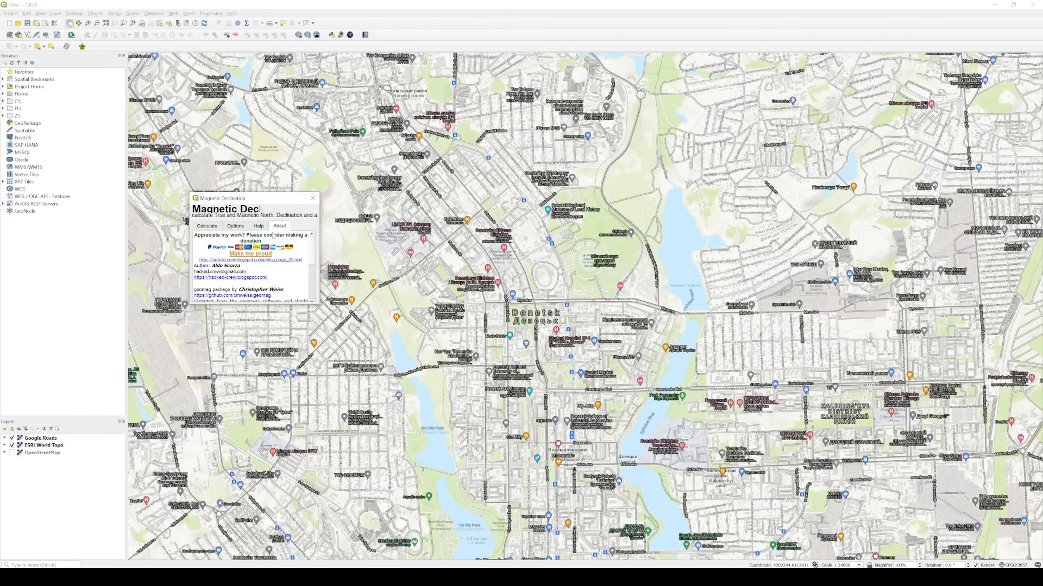
pyautogui.click(204, 226)
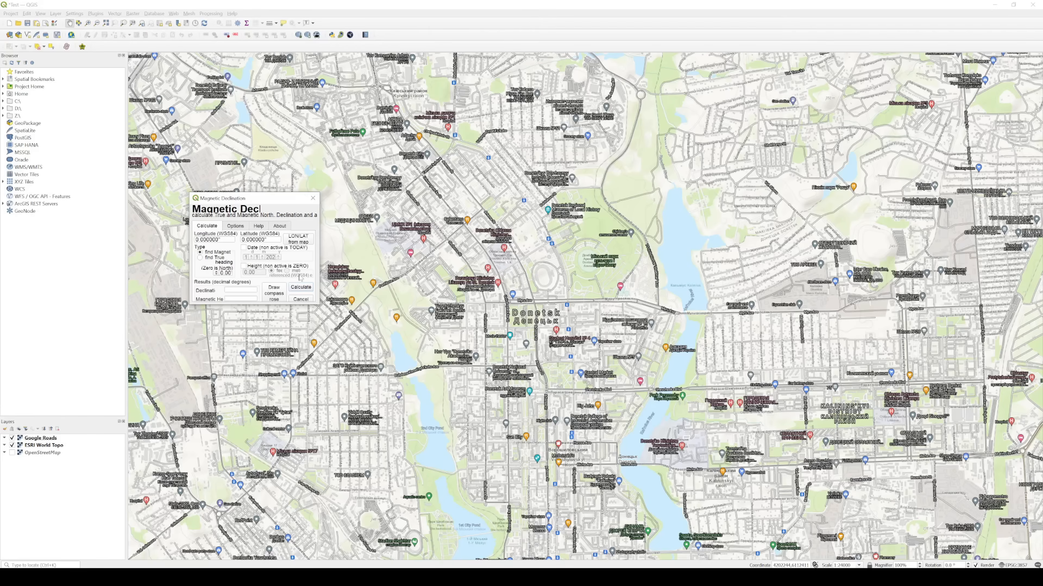
# - Pick a map point west of central Donetsk, about longitude 37.772° and latitude 48.023°, and calculate its magnetic declination
pyautogui.click(292, 240)
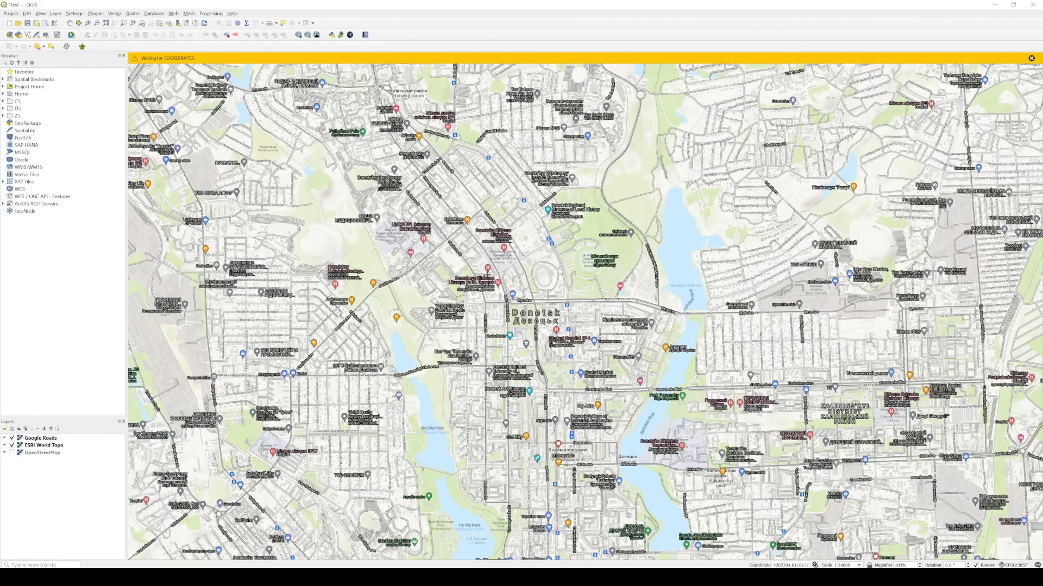
pyautogui.click(316, 242)
pyautogui.moveTo(515, 232); pyautogui.dragTo(215, 220)
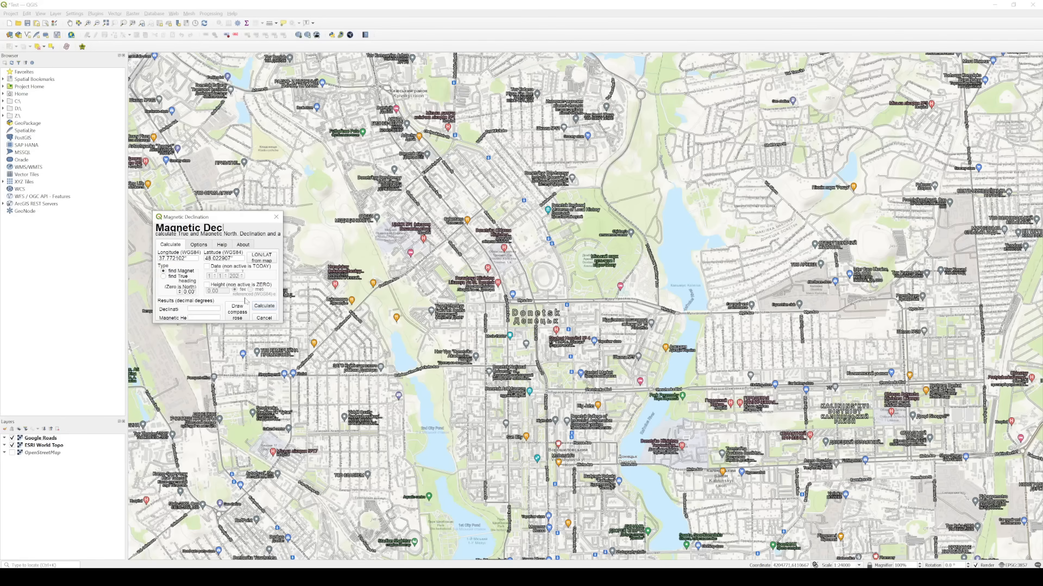
pyautogui.click(263, 308)
pyautogui.moveTo(207, 309); pyautogui.dragTo(179, 317)
# - Draw a compass rose at the calculated point west of central Donetsk and close the Magnetic Declination plugin
pyautogui.click(237, 313)
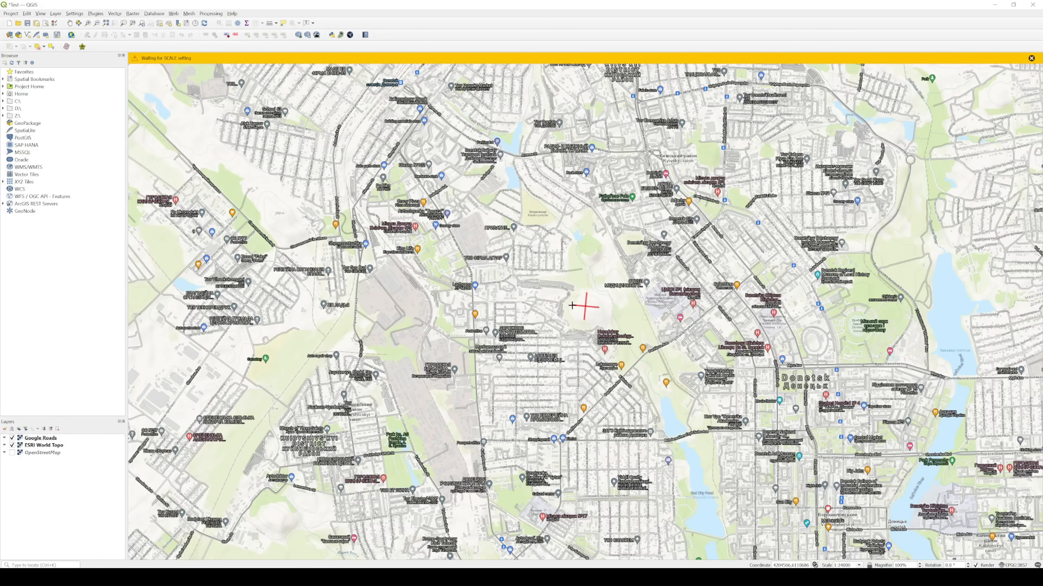
pyautogui.click(553, 308)
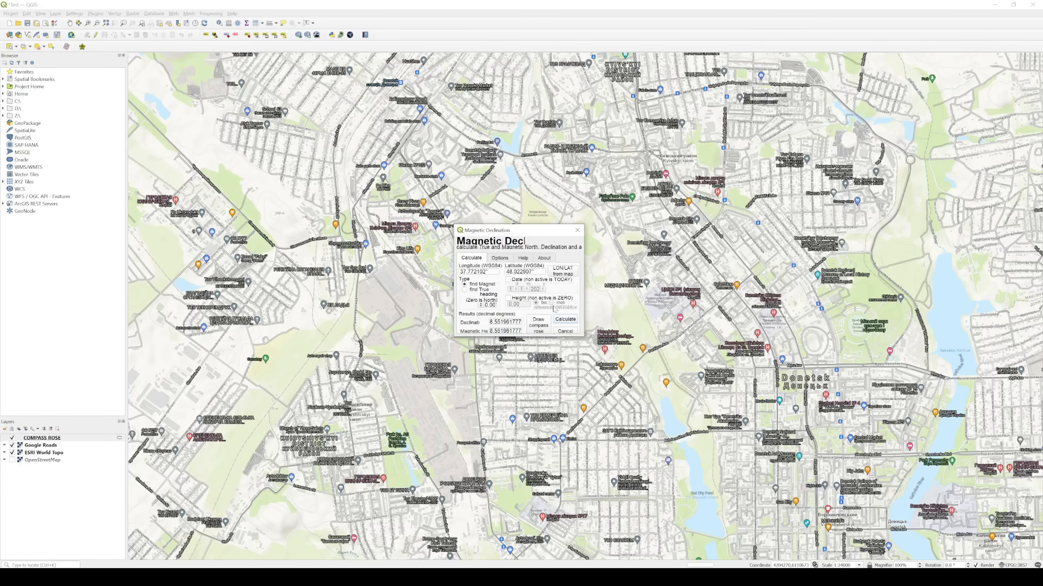
pyautogui.moveTo(536, 230); pyautogui.dragTo(297, 223)
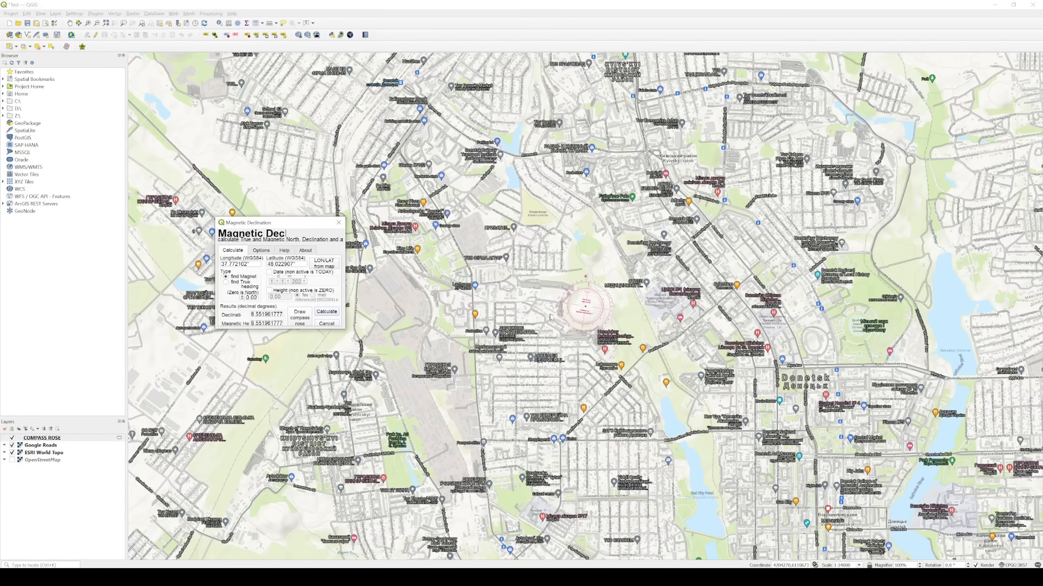
pyautogui.click(338, 222)
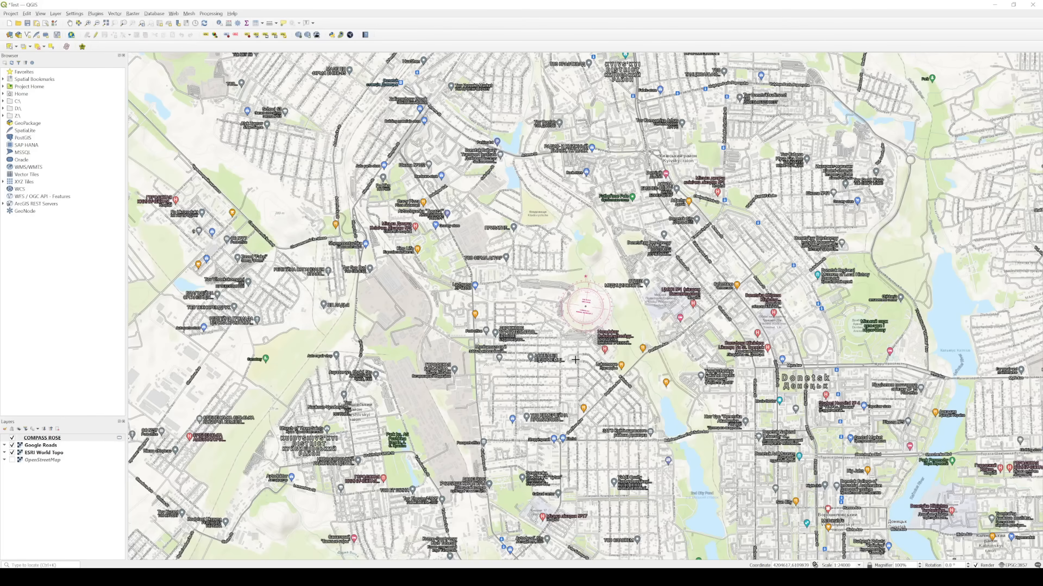
# - Examine the compass rose's declination labels and graduated rings up close and against the whole city
pyautogui.moveTo(521, 343); pyautogui.dragTo(428, 312)
pyautogui.scroll(3, 429, 312)
pyautogui.scroll(-1, 428, 311)
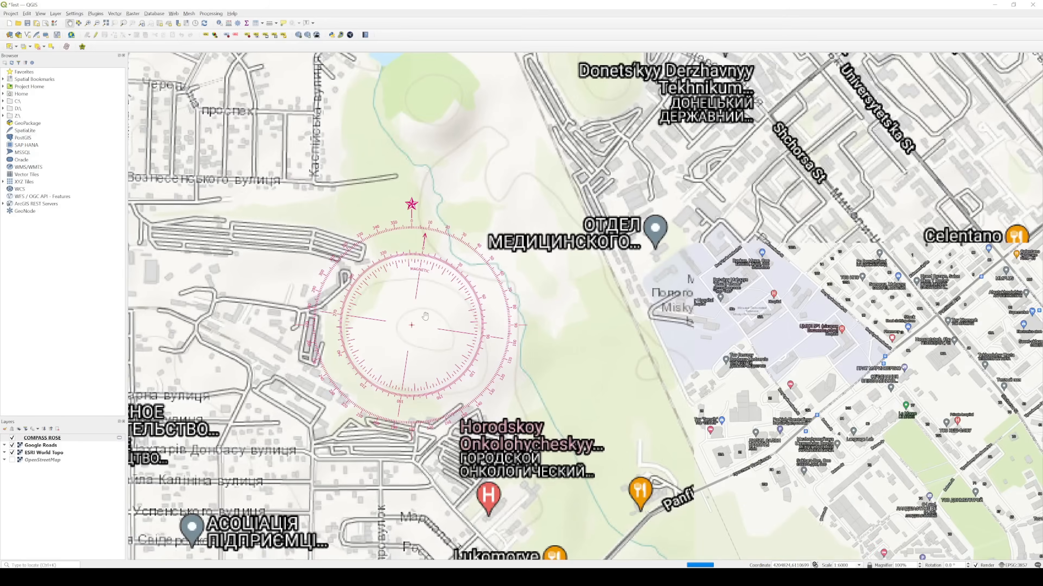
pyautogui.moveTo(429, 312); pyautogui.dragTo(452, 293)
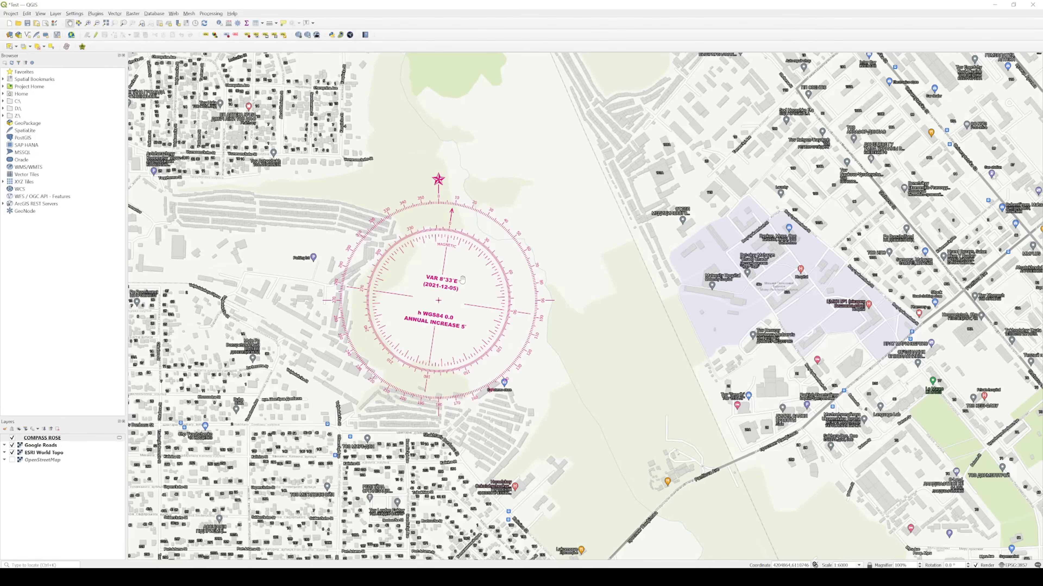
pyautogui.scroll(-4, 444, 306)
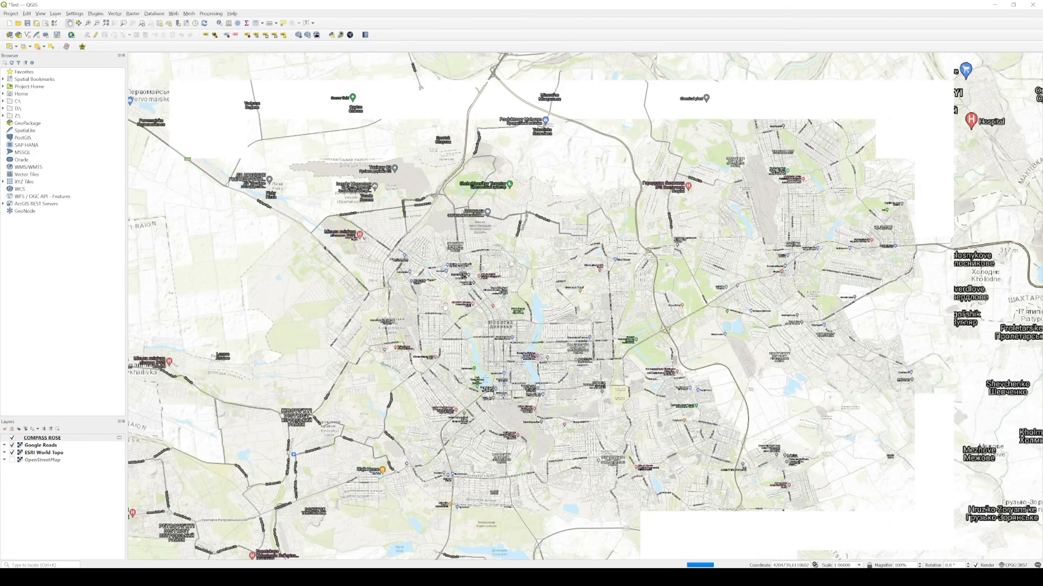
pyautogui.scroll(2, 444, 306)
pyautogui.moveTo(535, 347); pyautogui.dragTo(346, 220)
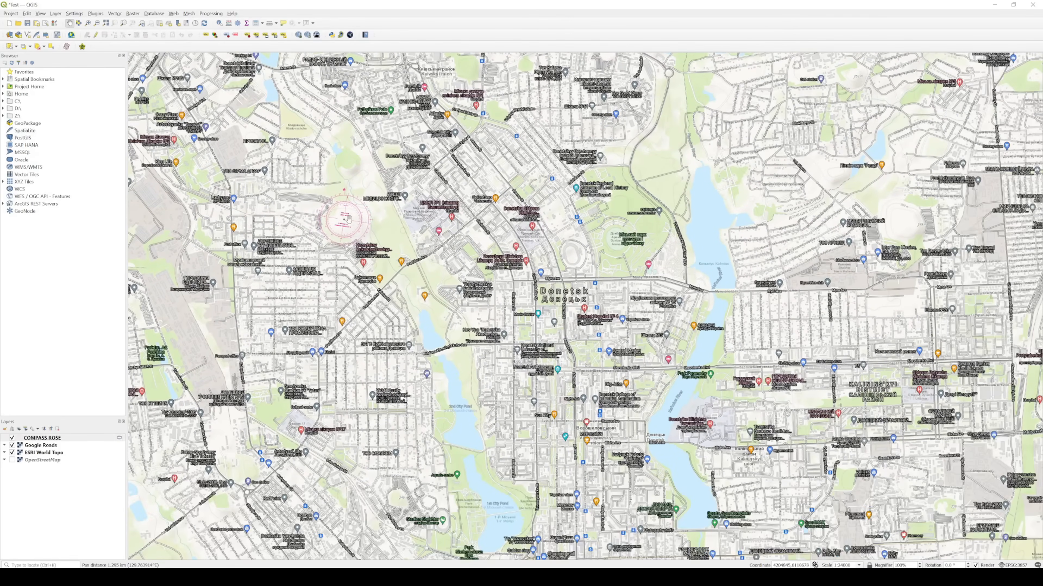
# - Remove the COMPASS ROSE layer from the project and centre the map on Donetsk
pyautogui.rightClick(68, 439)
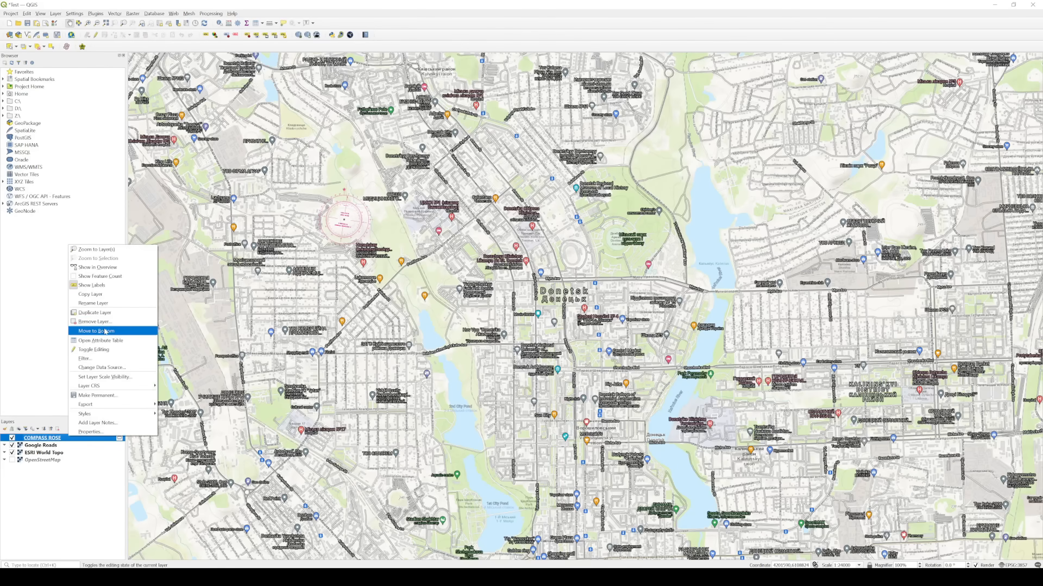
pyautogui.click(110, 322)
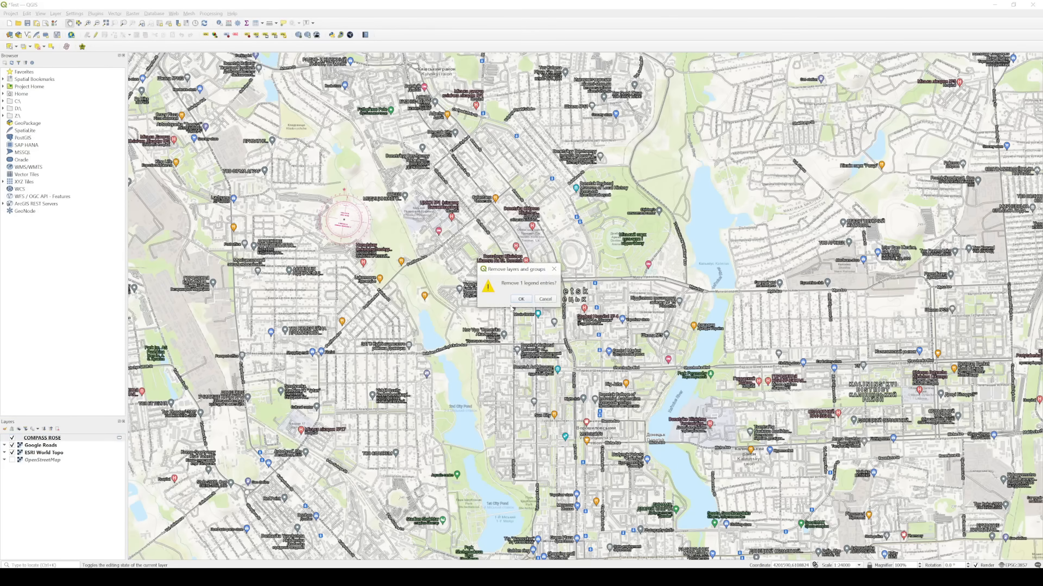
pyautogui.click(518, 303)
pyautogui.moveTo(597, 311); pyautogui.dragTo(473, 281)
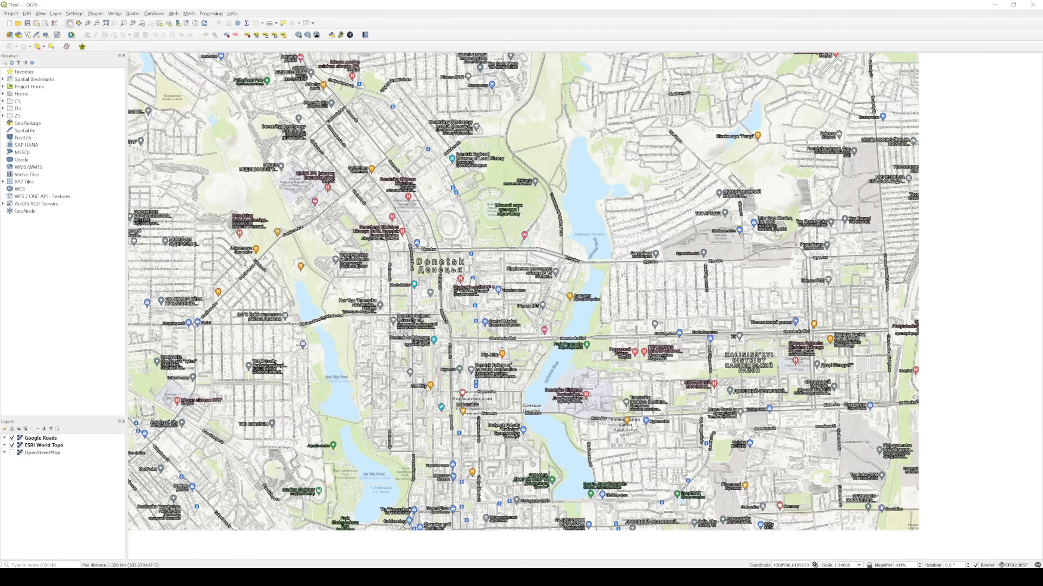
pyautogui.moveTo(525, 249); pyautogui.dragTo(557, 287)
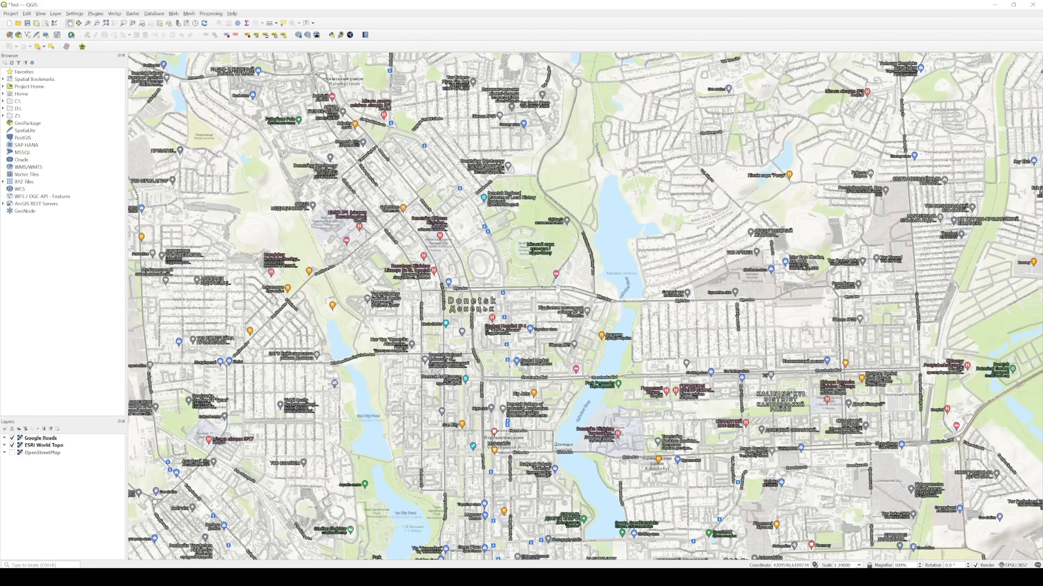
# - Create a new print layout titled test
pyautogui.click(10, 13)
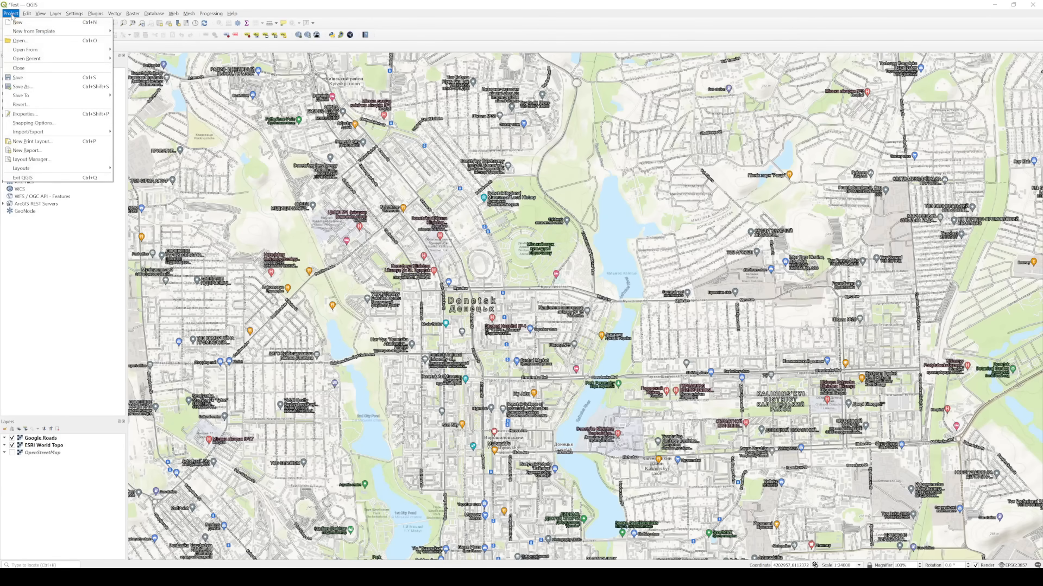
pyautogui.click(27, 141)
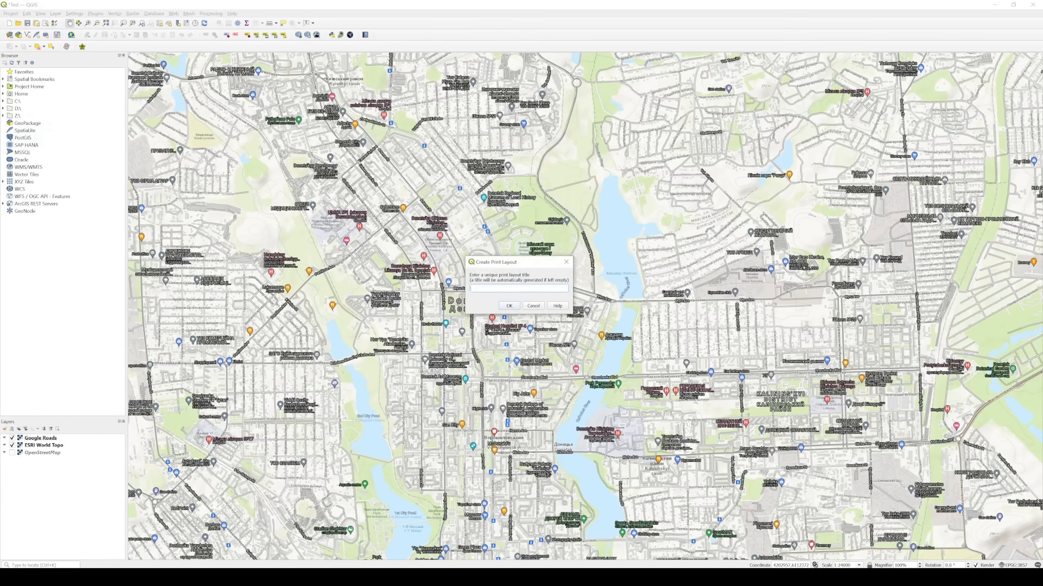
pyautogui.moveTo(505, 264); pyautogui.dragTo(501, 264)
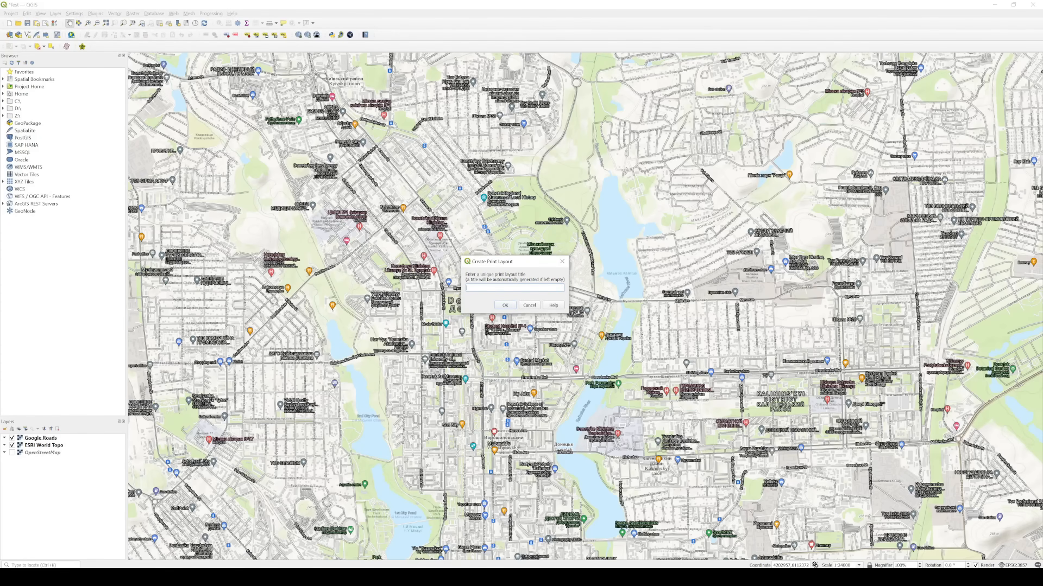
pyautogui.click(505, 305)
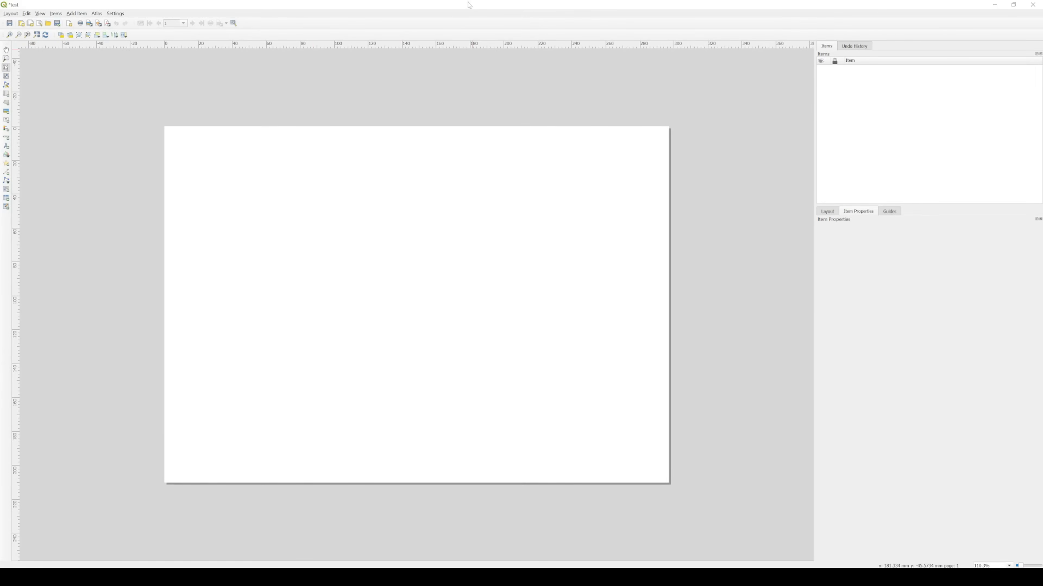
pyautogui.moveTo(469, 5); pyautogui.dragTo(598, 92)
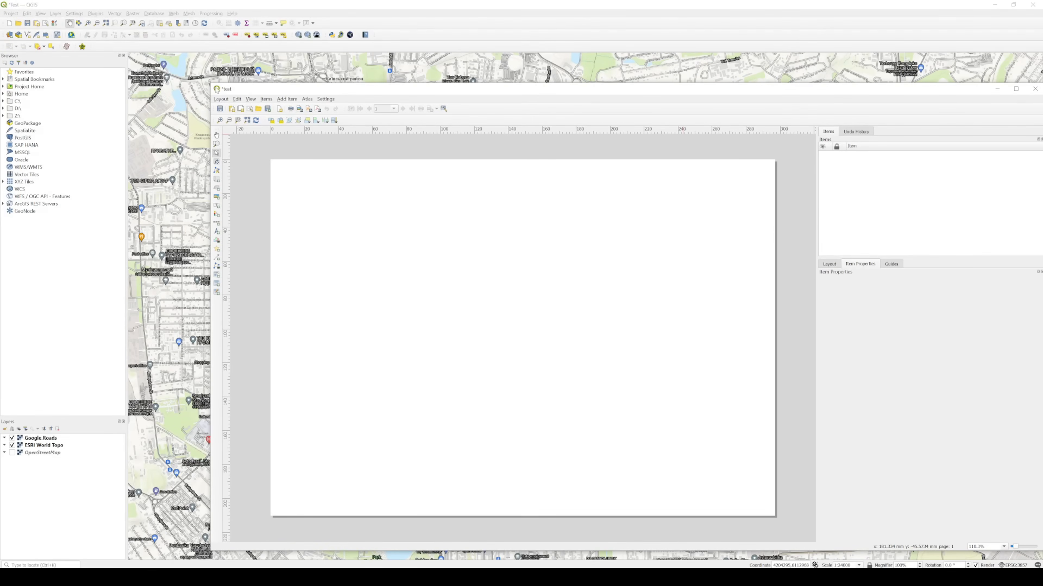
pyautogui.moveTo(208, 83); pyautogui.dragTo(148, 141)
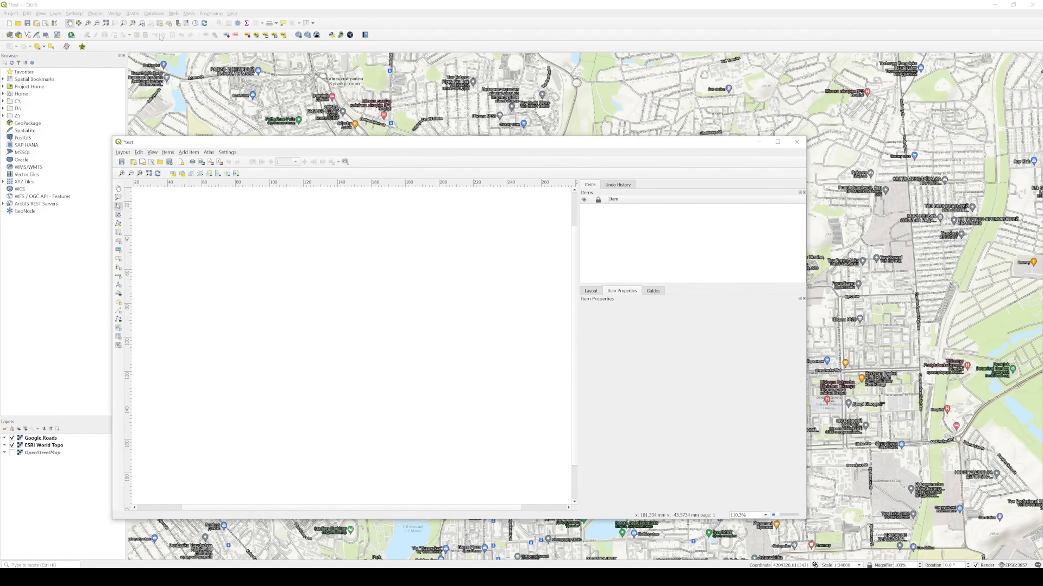
pyautogui.moveTo(416, 144); pyautogui.dragTo(402, 1)
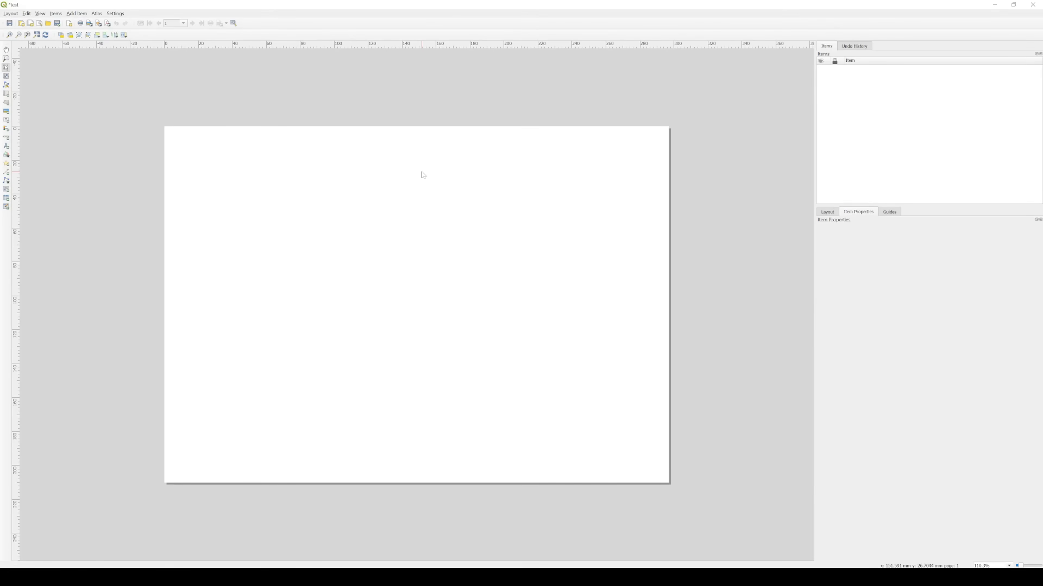
# - Review the layout settings and choose A4 as the page size in the page properties
pyautogui.click(826, 214)
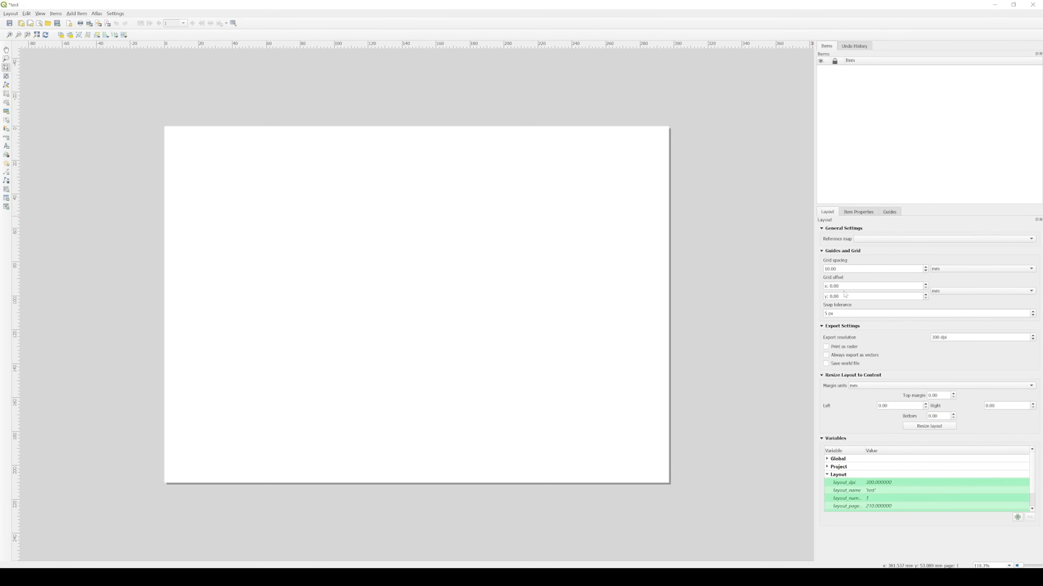
pyautogui.rightClick(518, 164)
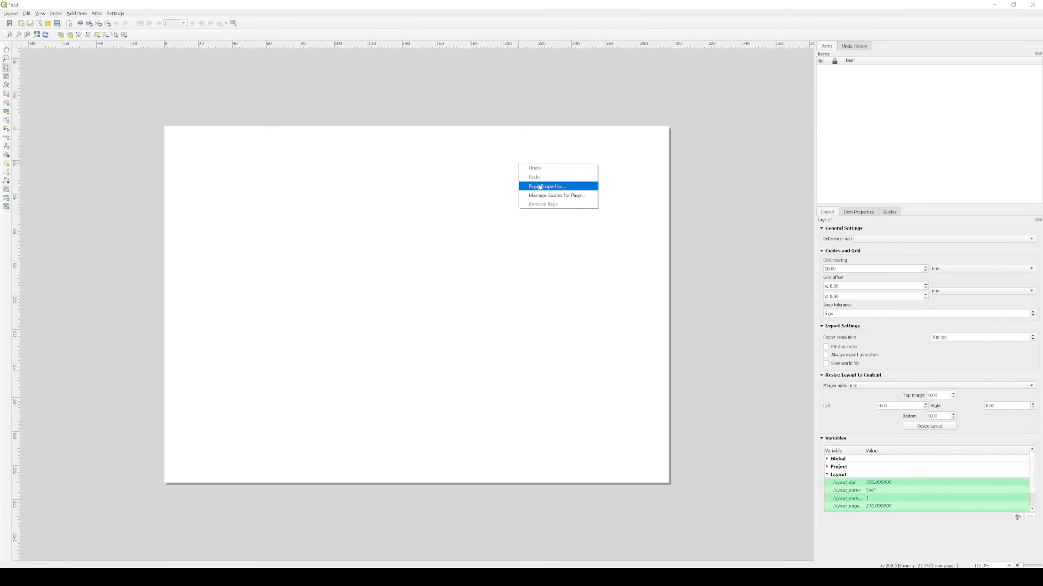
pyautogui.click(551, 187)
pyautogui.click(878, 240)
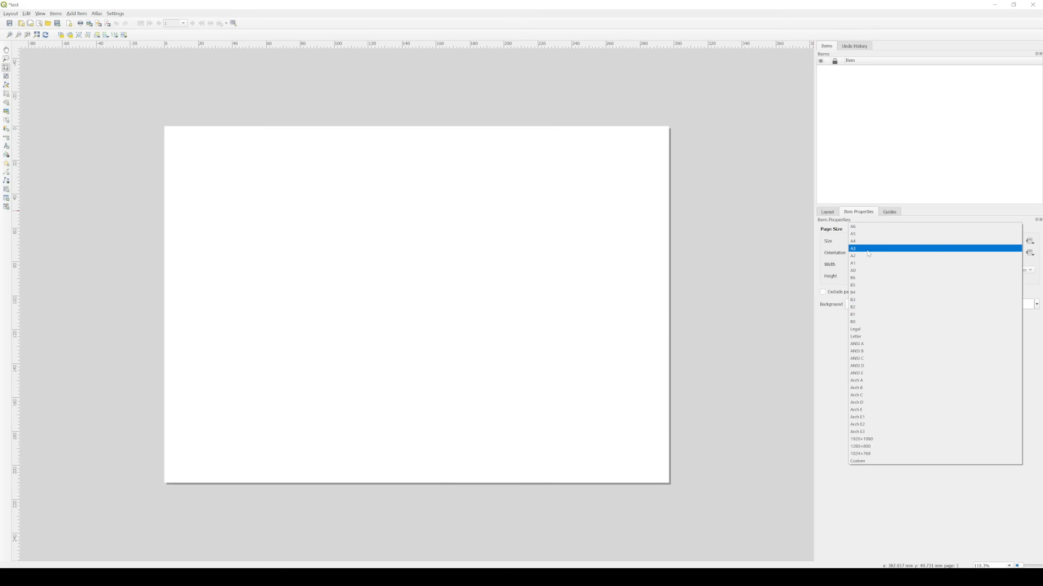
pyautogui.click(867, 241)
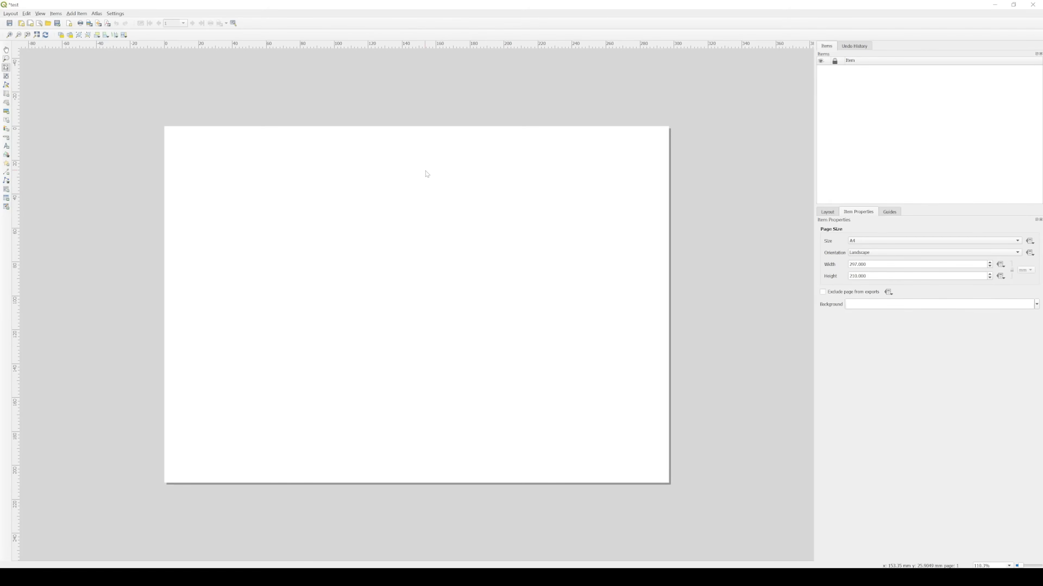
# - Add a map item covering nearly the whole page, leaving a narrow margin on every side
pyautogui.click(78, 14)
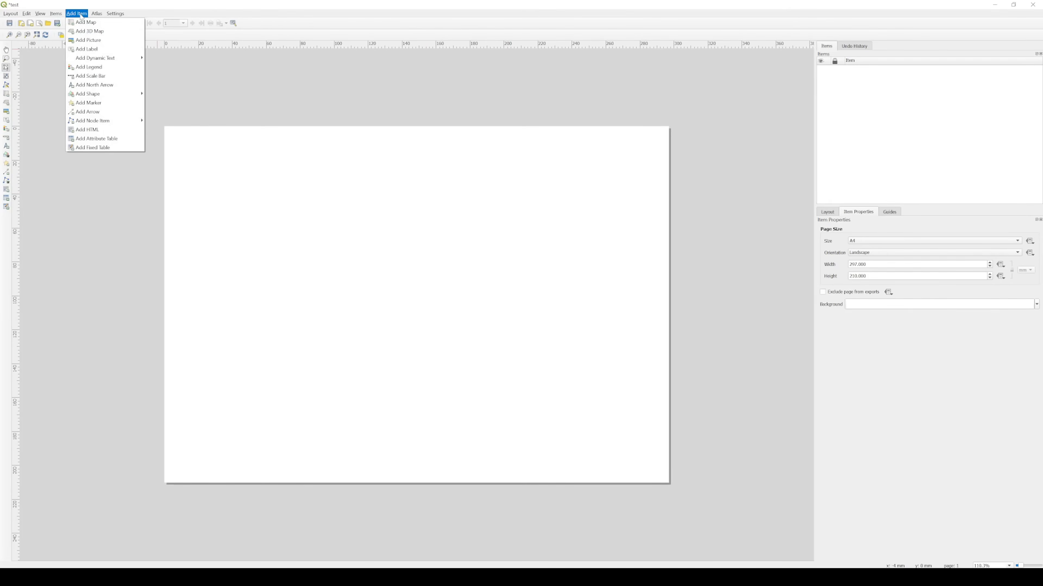
pyautogui.click(84, 23)
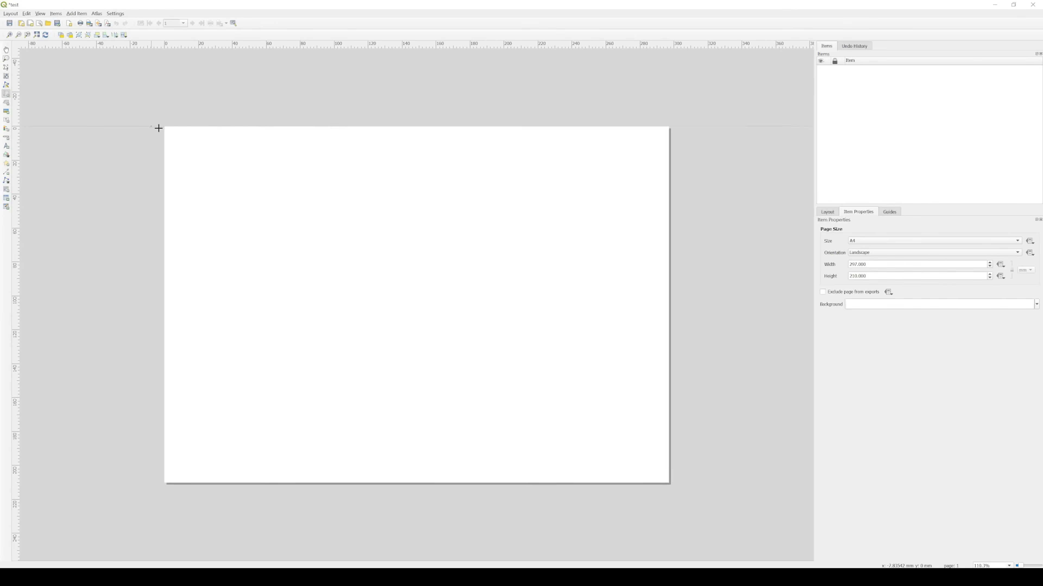
pyautogui.moveTo(175, 137); pyautogui.dragTo(658, 471)
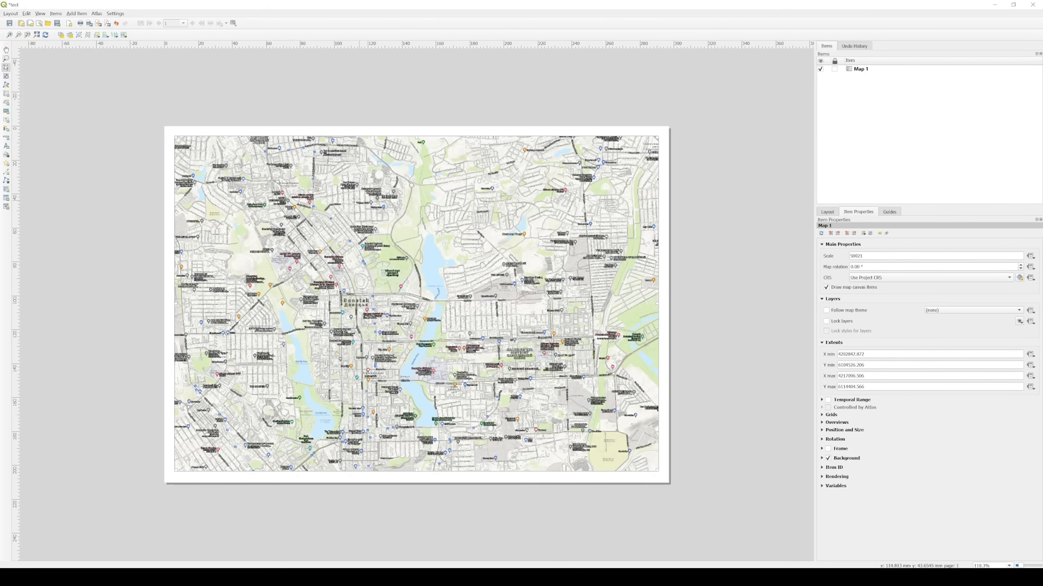
pyautogui.moveTo(389, 282); pyautogui.dragTo(429, 273)
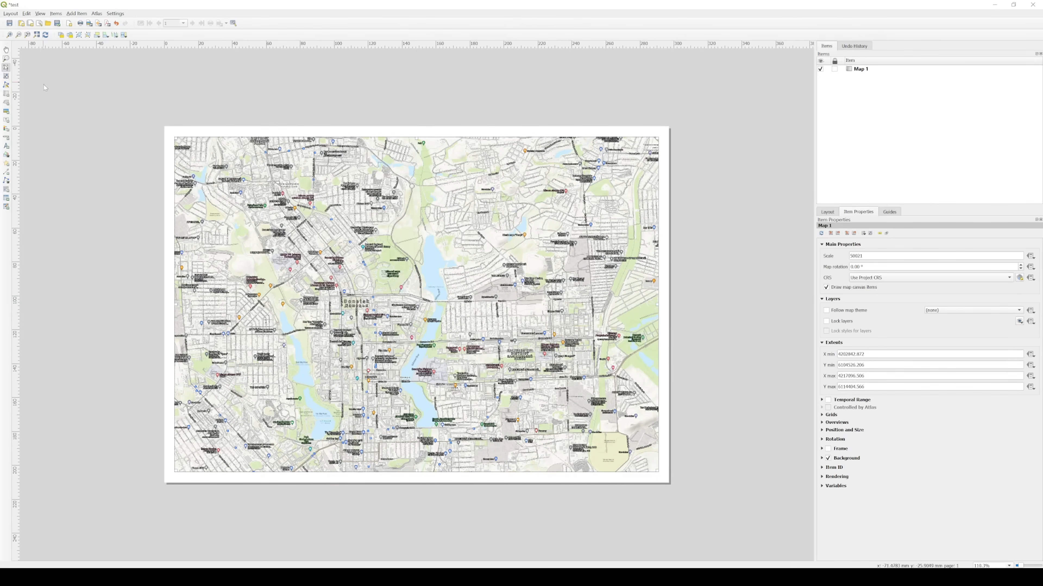
# - Move the map content up and to the right within its frame and zoom it out to show more of Donetsk's surroundings
pyautogui.click(135, 100)
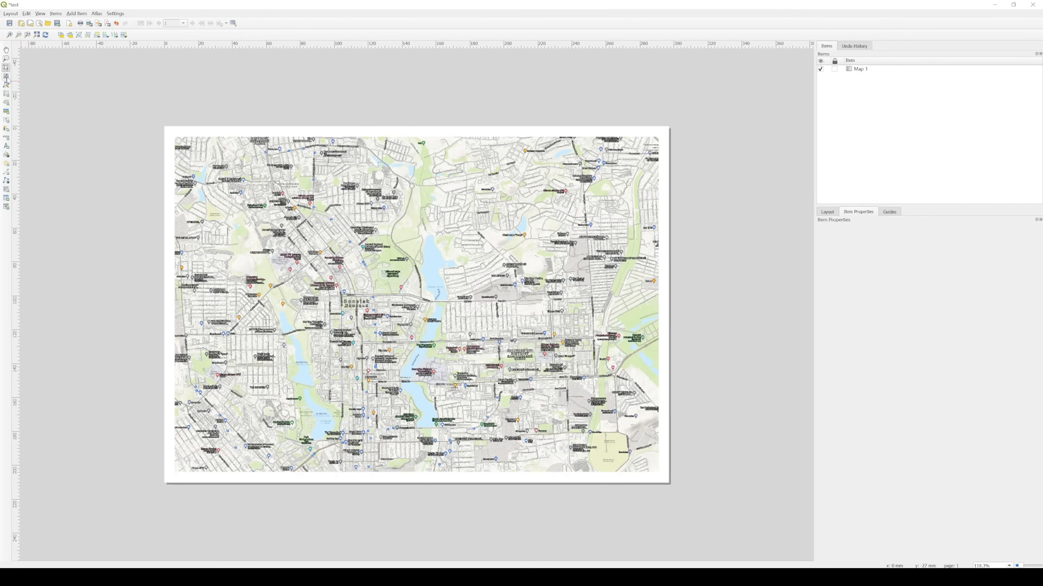
pyautogui.click(6, 78)
pyautogui.moveTo(398, 336); pyautogui.dragTo(404, 285)
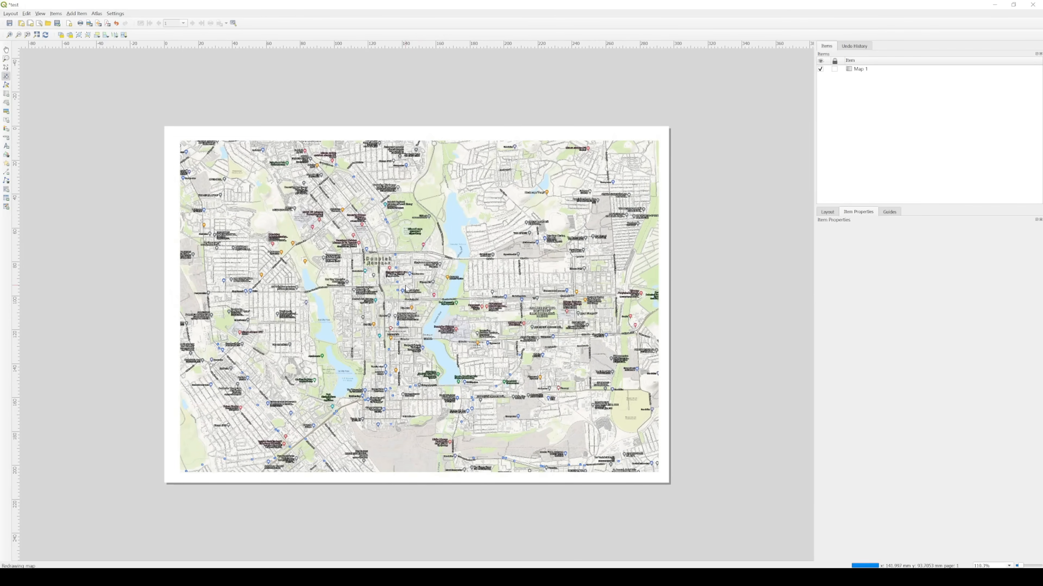
pyautogui.scroll(-2, 399, 262)
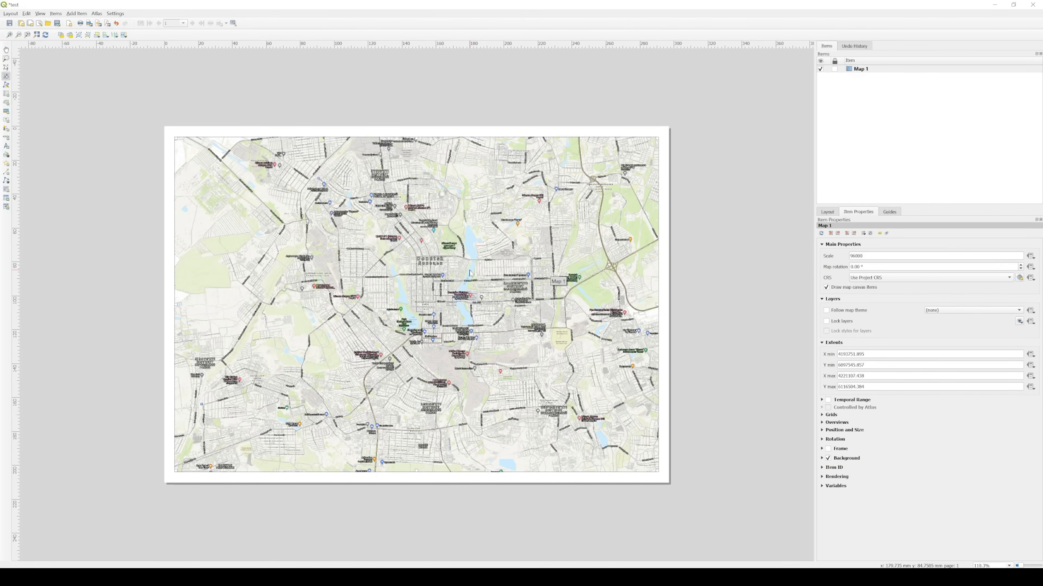
# - Open the item properties of Map 1 and set its scale to 24000
pyautogui.click(873, 70)
pyautogui.rightClick(873, 69)
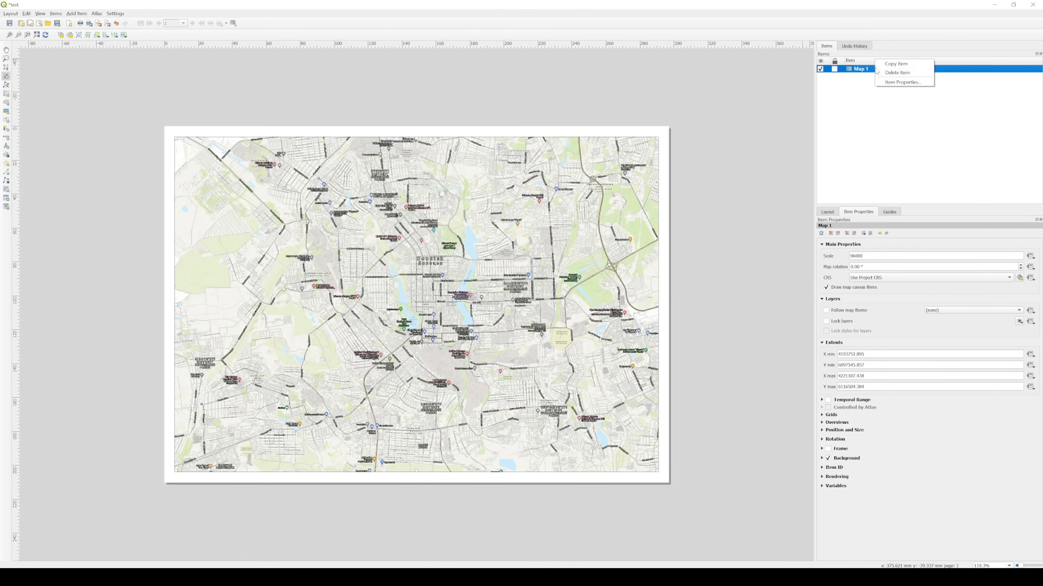
pyautogui.click(897, 82)
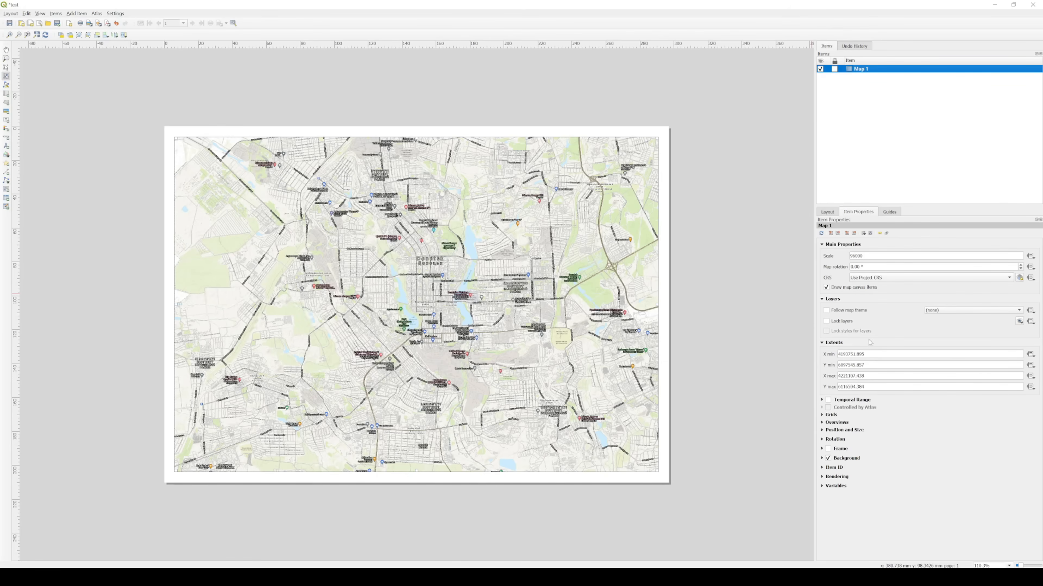
pyautogui.rightClick(872, 68)
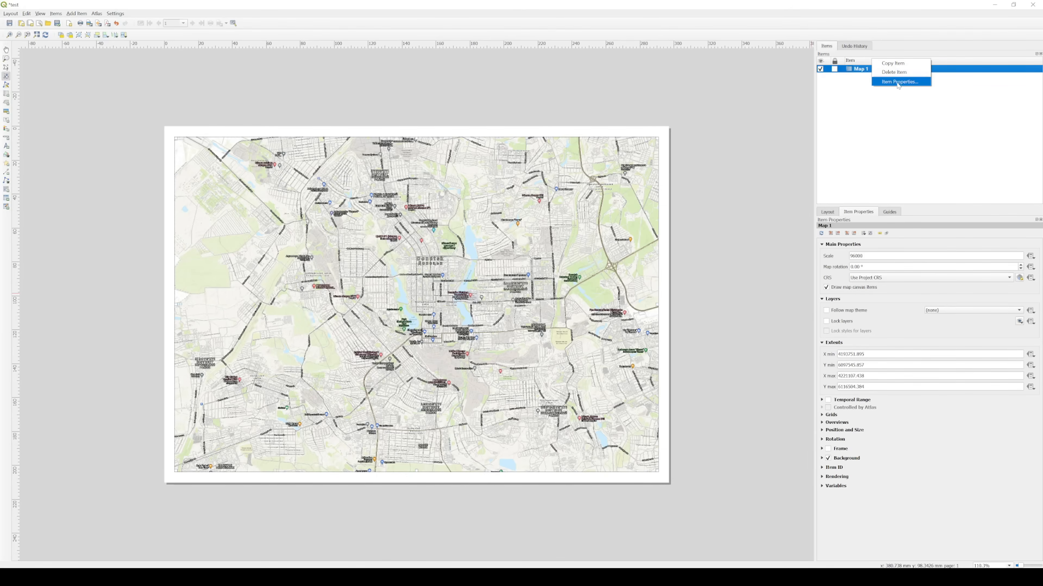
pyautogui.click(899, 83)
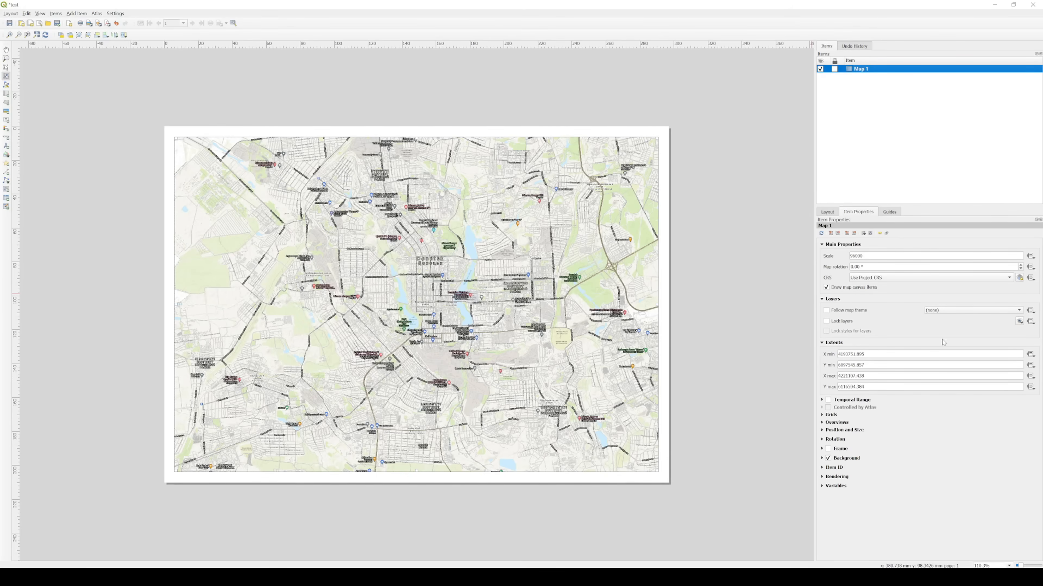
pyautogui.click(865, 256)
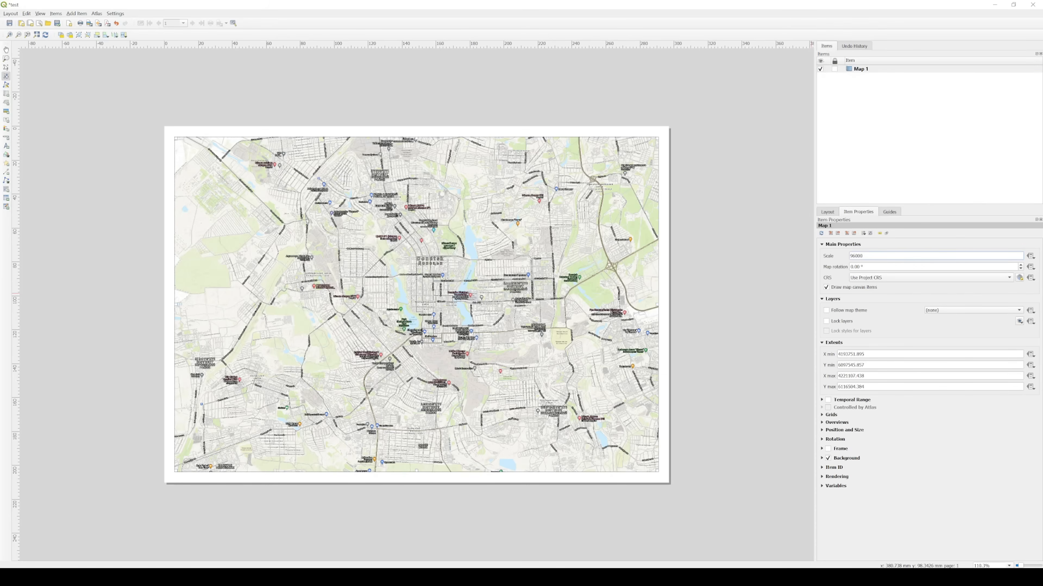
pyautogui.moveTo(849, 256); pyautogui.dragTo(865, 256)
pyautogui.click(865, 255)
pyautogui.doubleClick(856, 256)
pyautogui.write('24')
pyautogui.press('Return')
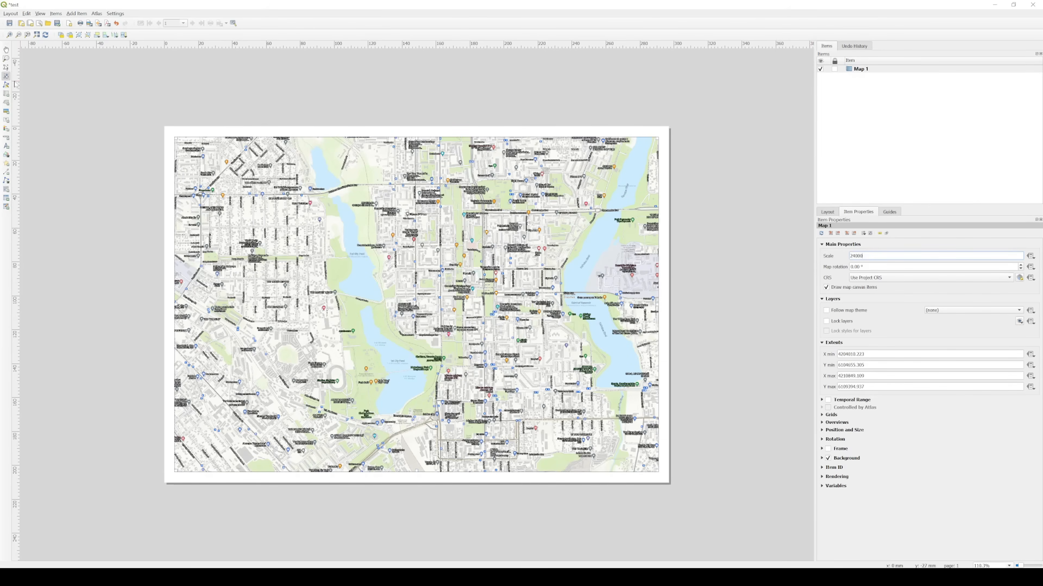
# - Shift the map content down and left within its frame to show the large park and reservoir north of the centre
pyautogui.click(6, 77)
pyautogui.moveTo(477, 294); pyautogui.dragTo(449, 309)
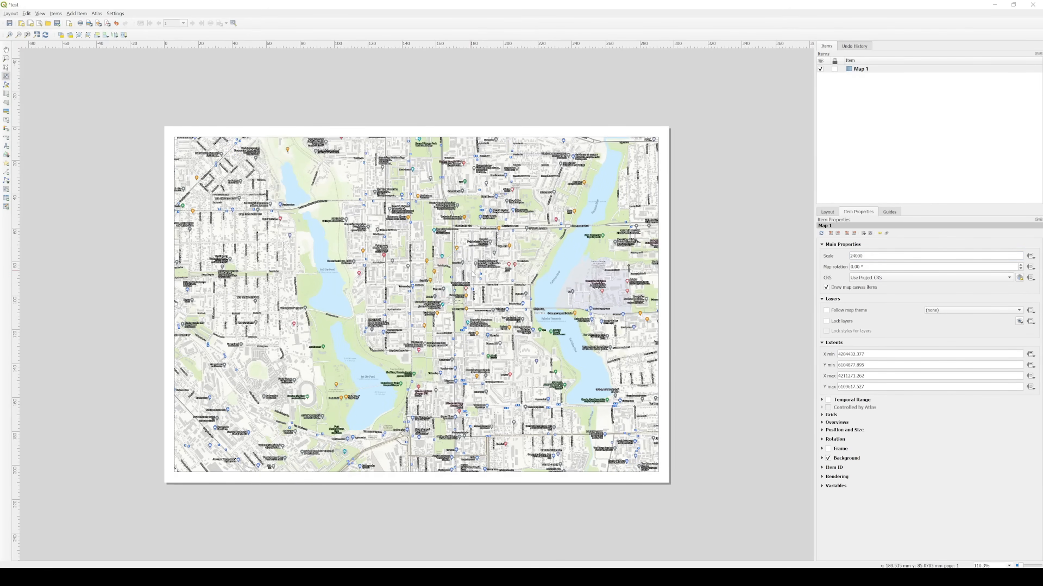
pyautogui.moveTo(511, 190); pyautogui.dragTo(457, 318)
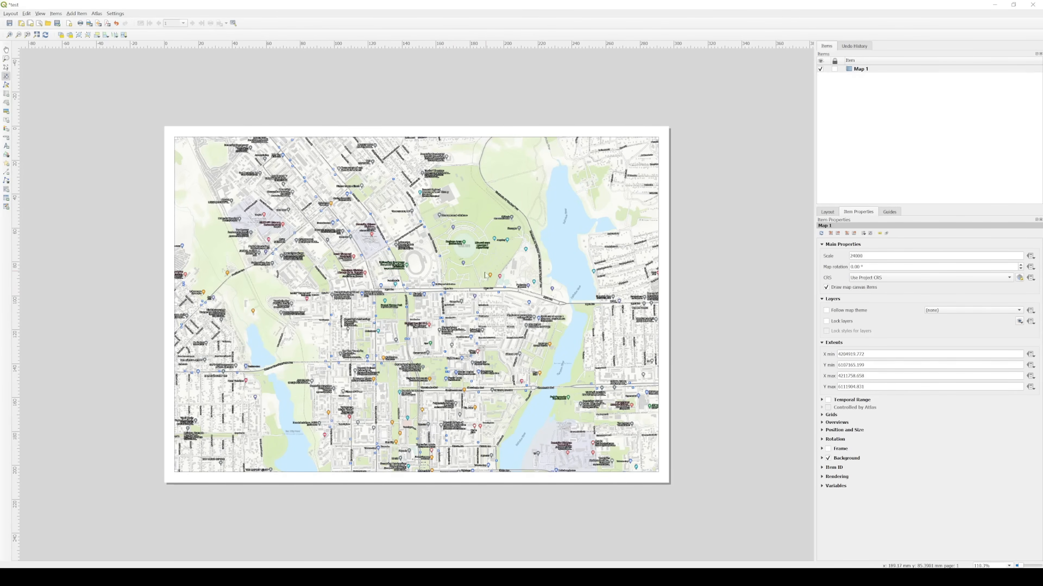
pyautogui.moveTo(519, 334); pyautogui.dragTo(520, 331)
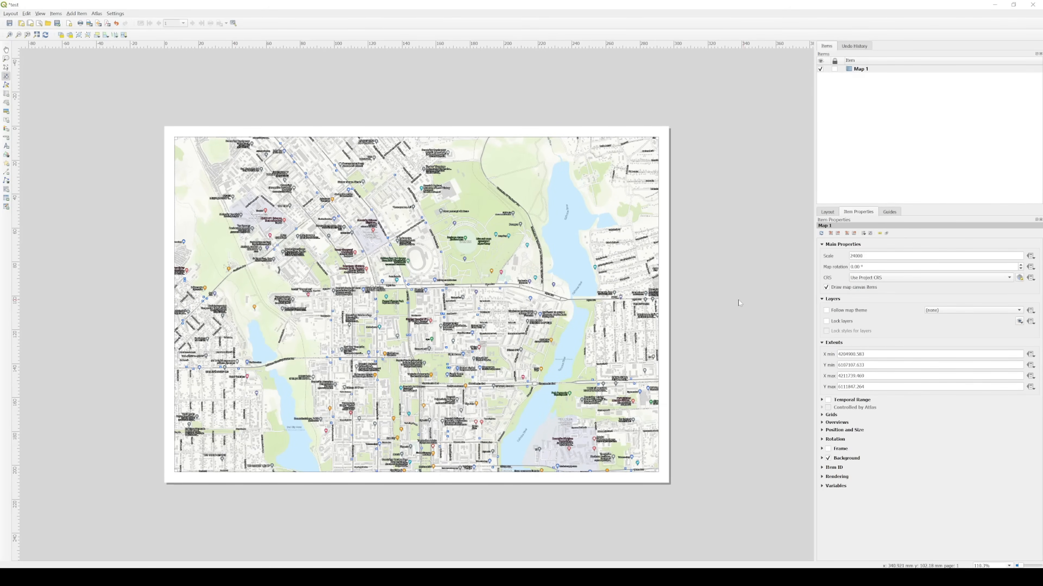
# - Add a grid to Map 1 and open the grid's properties for modification
pyautogui.rightClick(874, 68)
pyautogui.click(892, 80)
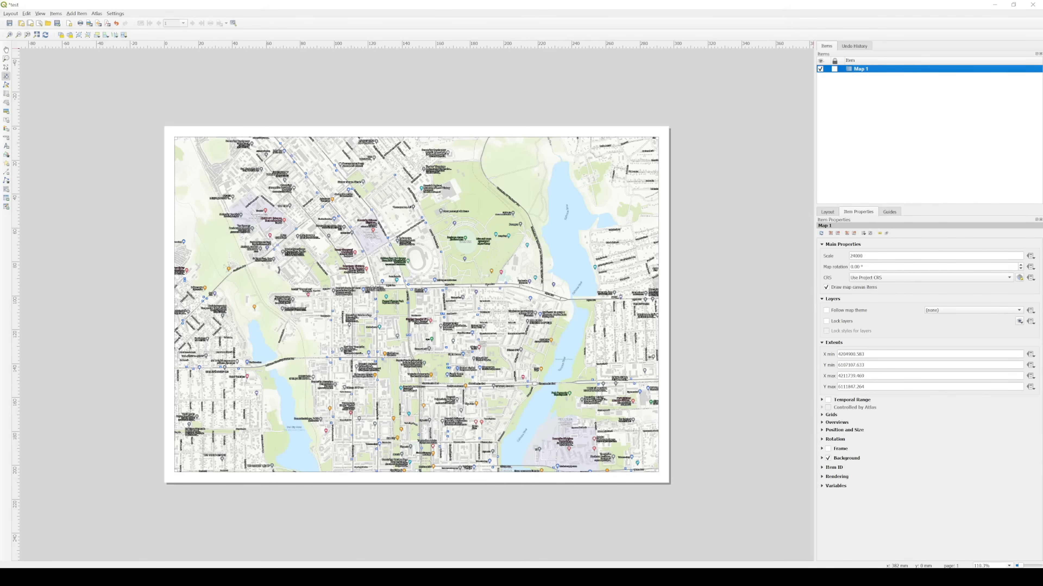
pyautogui.click(823, 415)
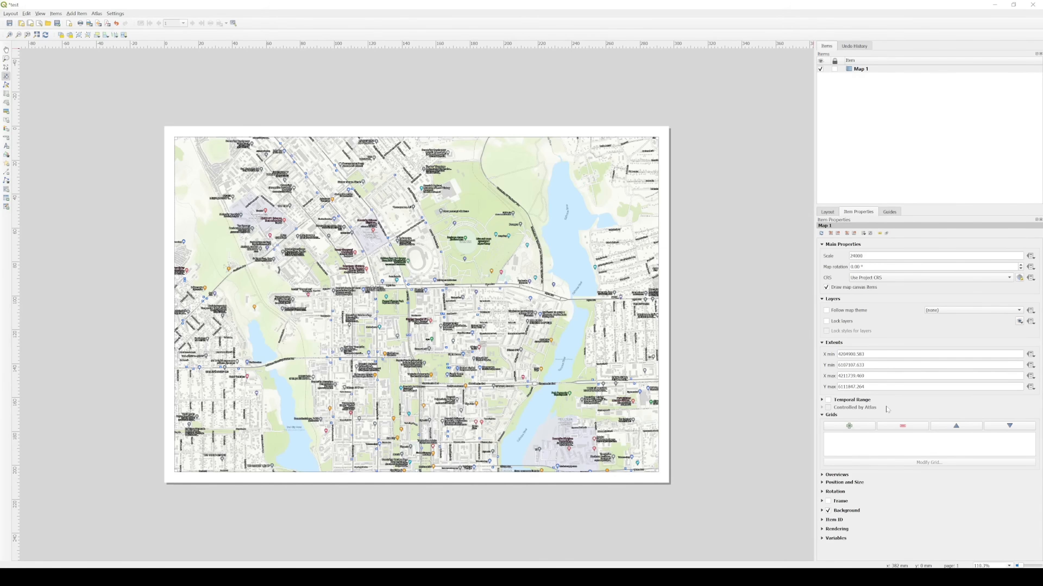
pyautogui.click(849, 427)
pyautogui.click(832, 438)
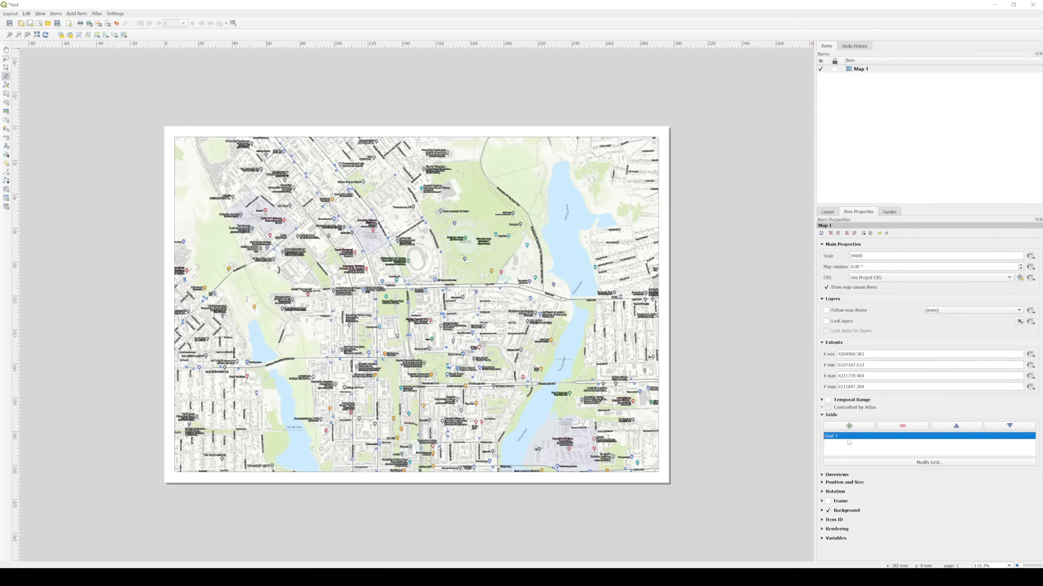
pyautogui.click(900, 463)
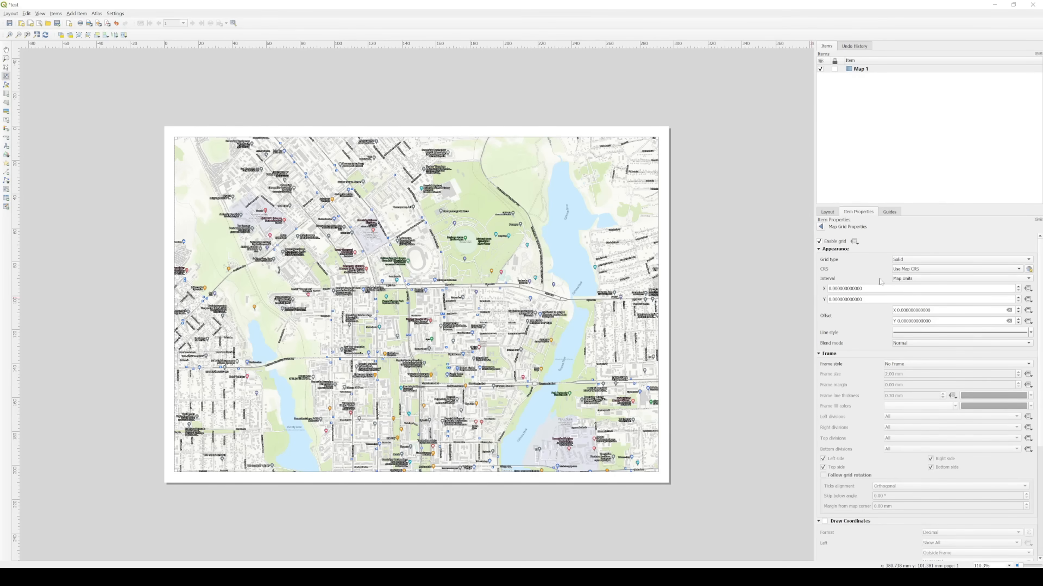
# - Set the grid interval to 1000 in both X and Y, using Map Units
pyautogui.click(916, 280)
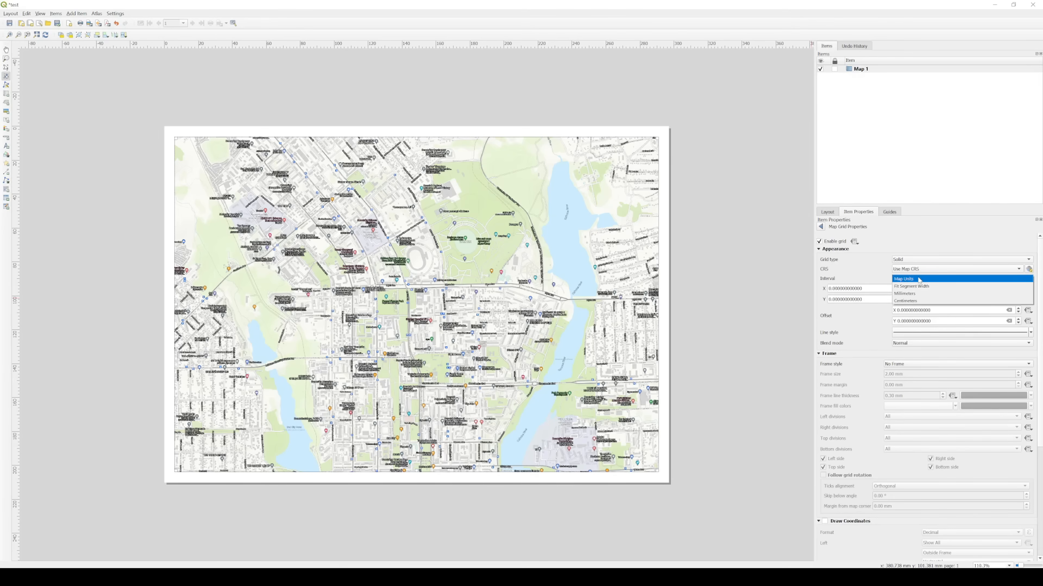
pyautogui.click(918, 279)
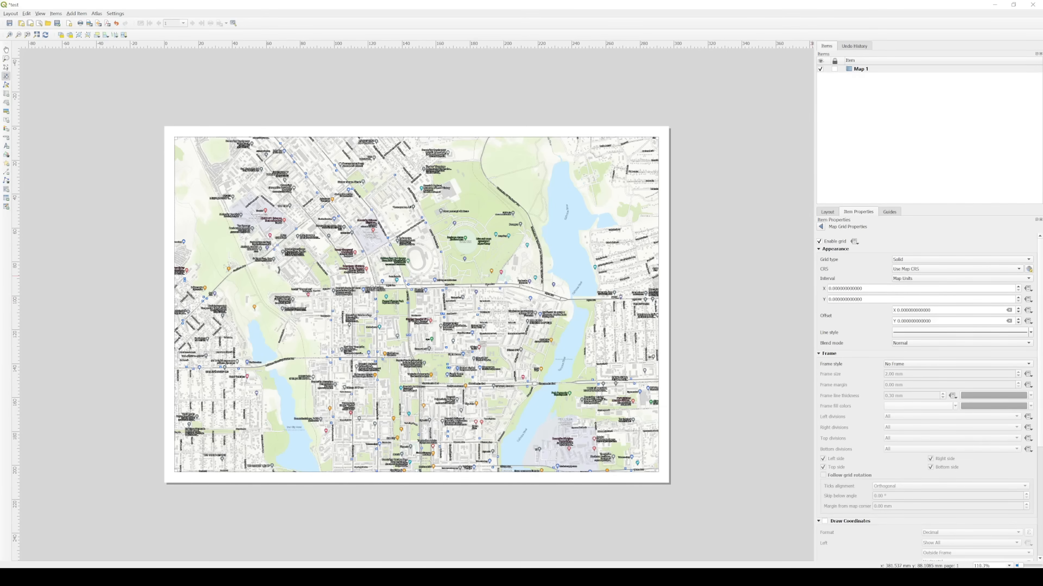
pyautogui.moveTo(864, 289); pyautogui.dragTo(811, 287)
pyautogui.write('1000')
pyautogui.moveTo(862, 299); pyautogui.dragTo(812, 304)
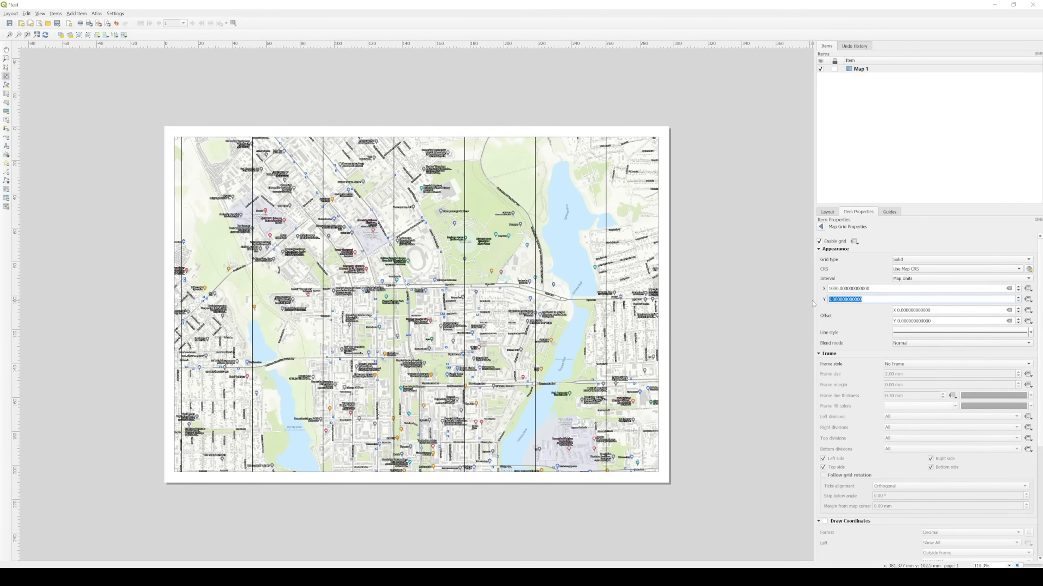
pyautogui.write('10')
pyautogui.press('Return')
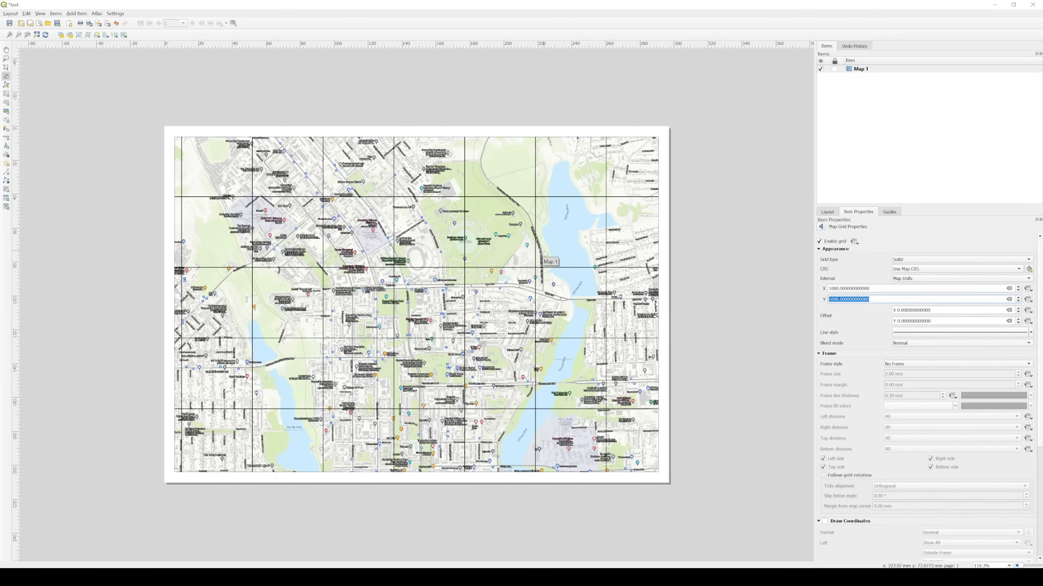
pyautogui.click(705, 256)
# - Give the grid a Line Border frame and enable Draw Coordinates
pyautogui.click(897, 364)
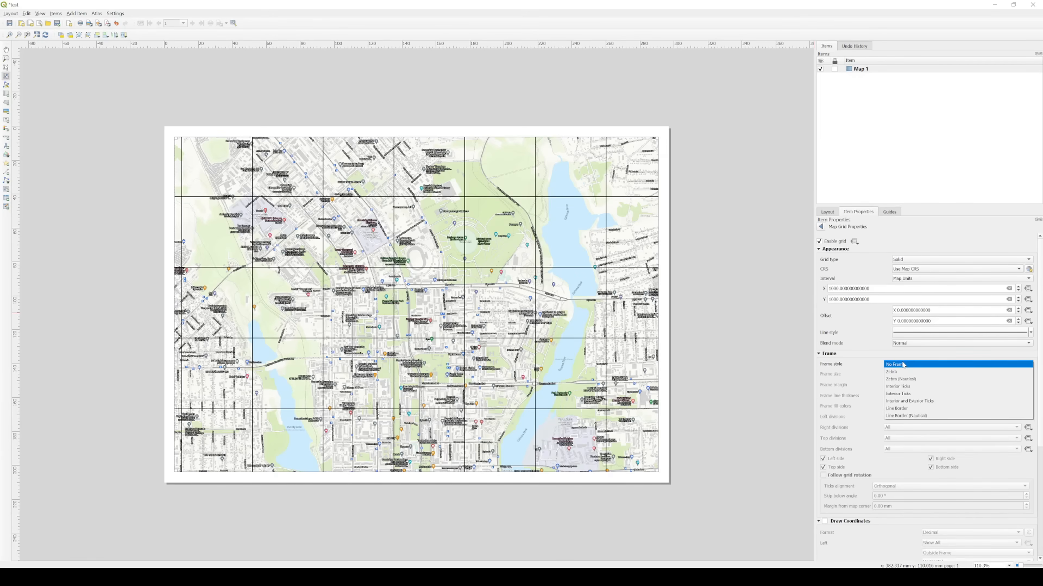
pyautogui.click(909, 409)
pyautogui.scroll(-1, 866, 367)
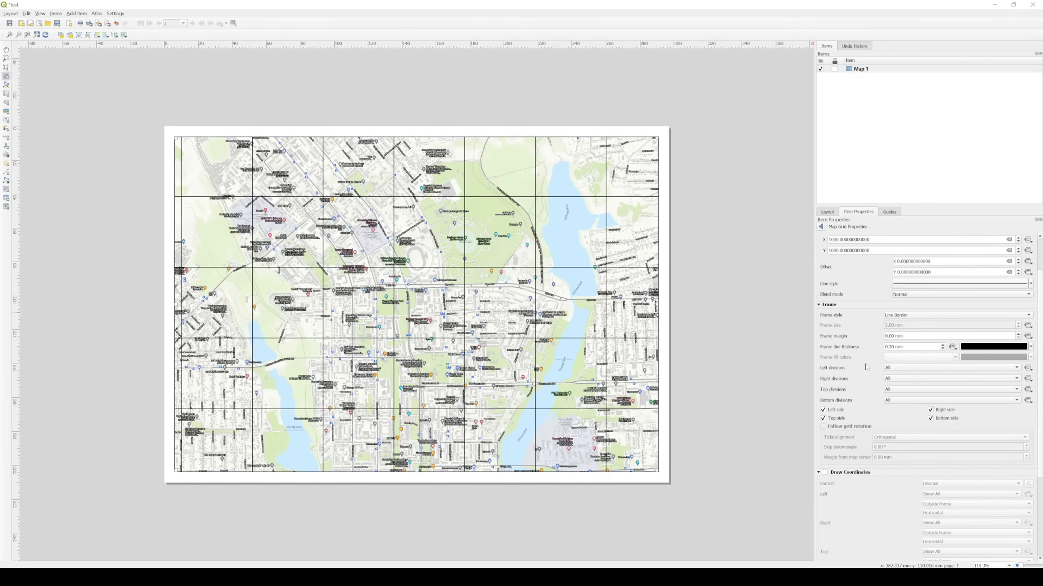
pyautogui.scroll(-3, 856, 279)
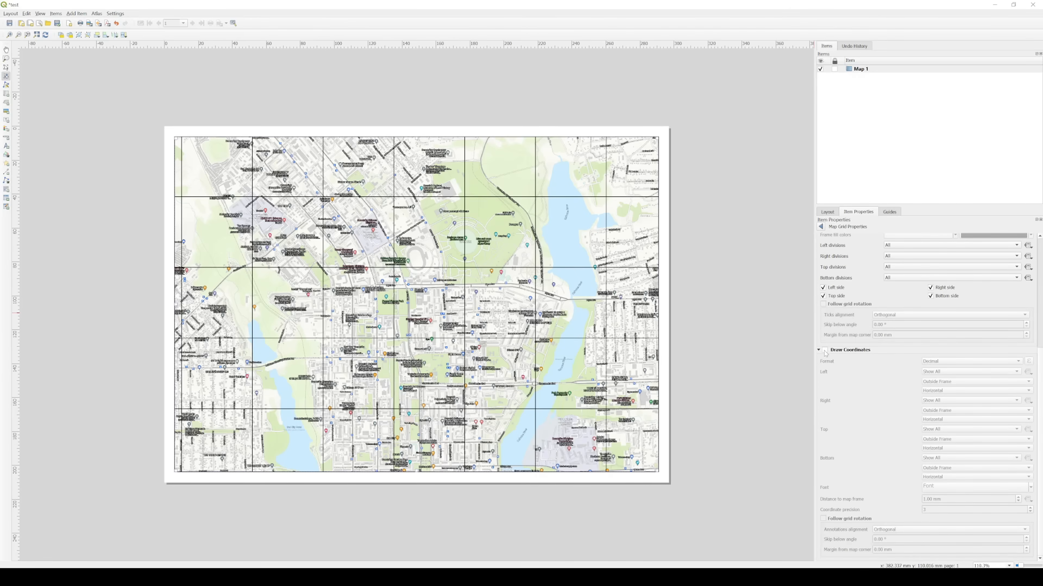
pyautogui.click(824, 350)
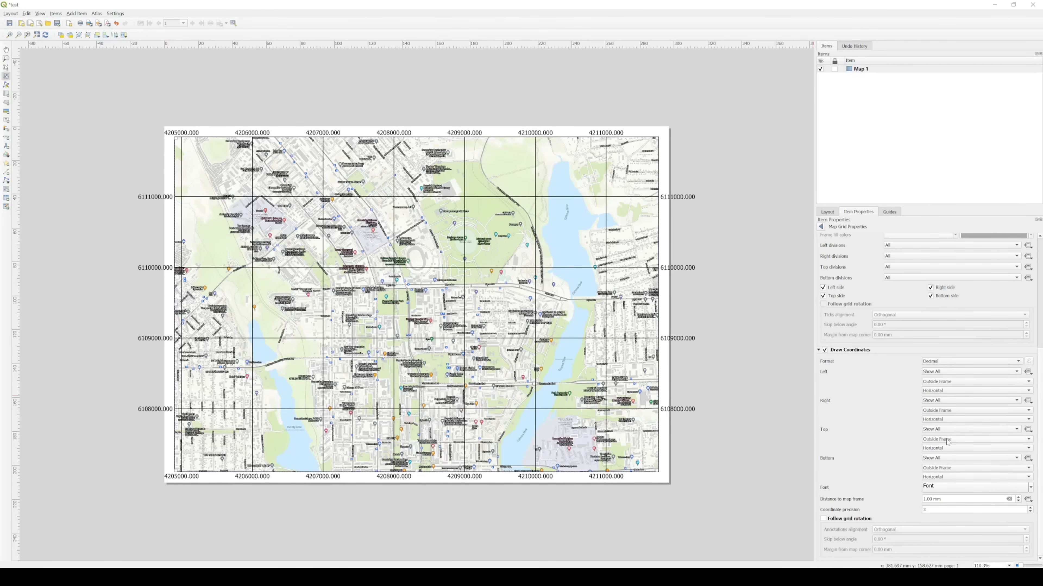
# - Disable the grid coordinates on the map's right and top sides and set the coordinate format to Decimal with Suffix
pyautogui.click(949, 372)
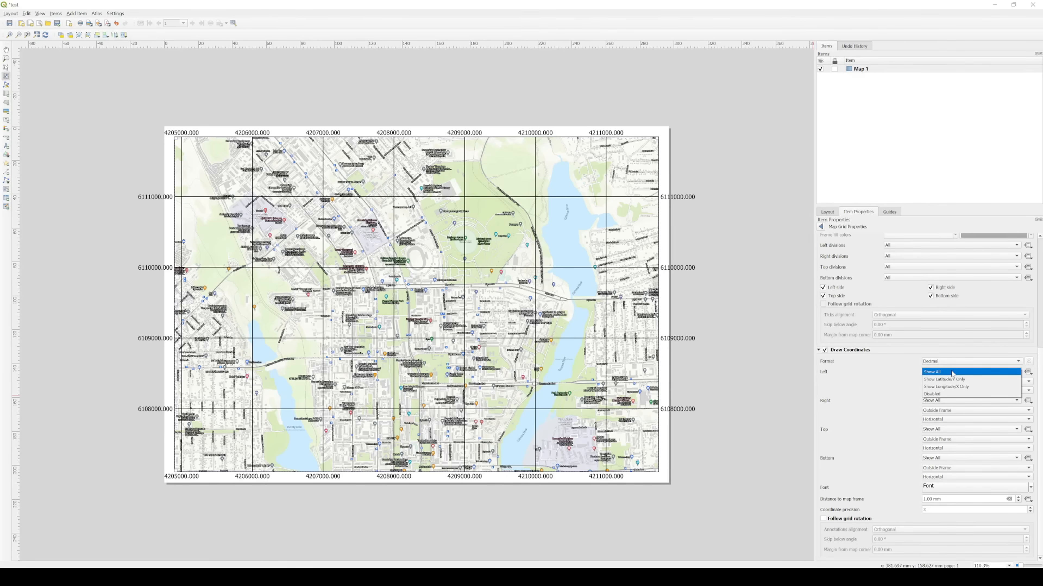
pyautogui.click(917, 375)
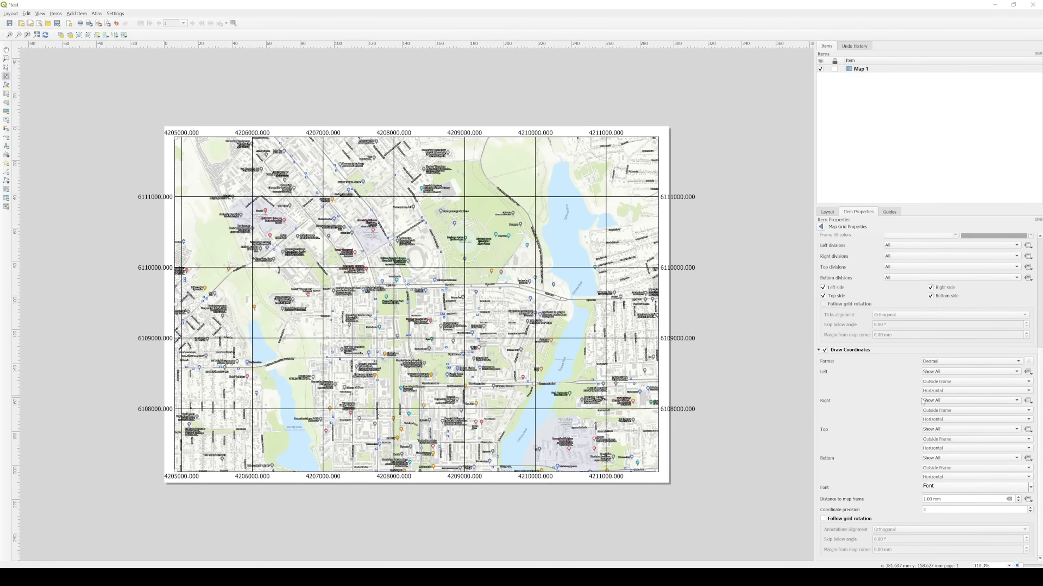
pyautogui.click(936, 402)
pyautogui.click(934, 423)
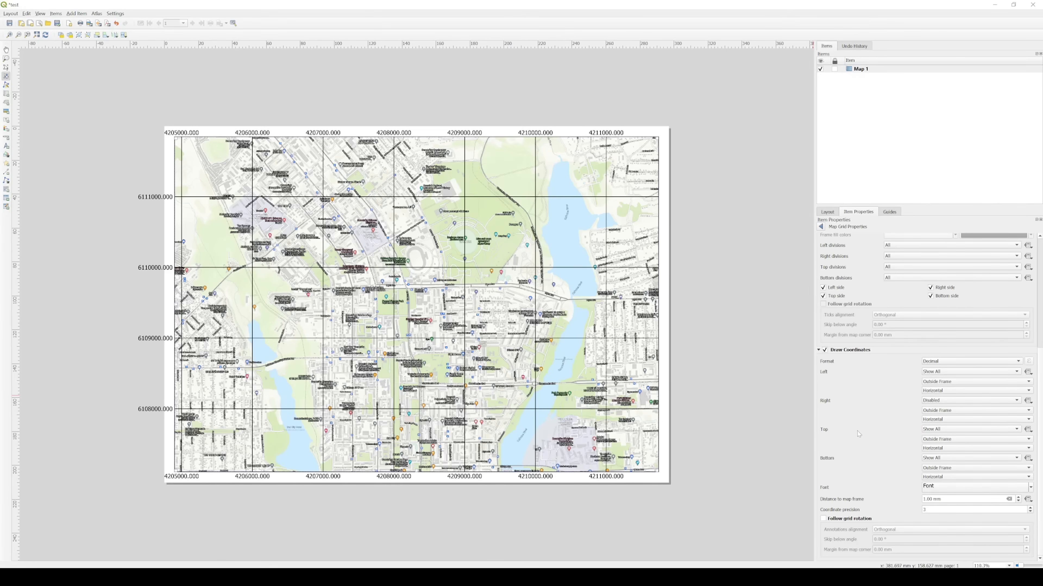
pyautogui.click(937, 429)
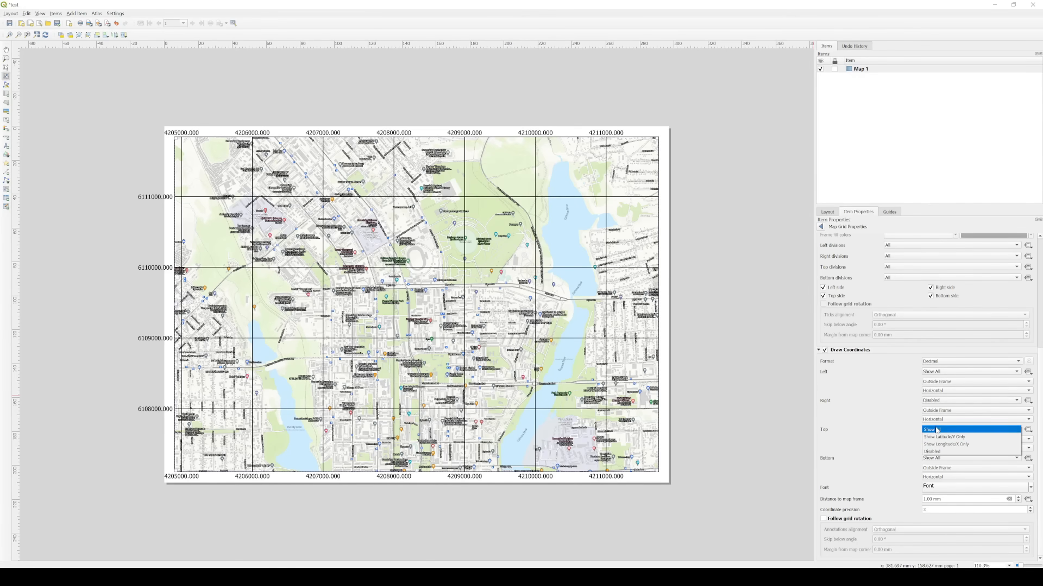
pyautogui.click(934, 452)
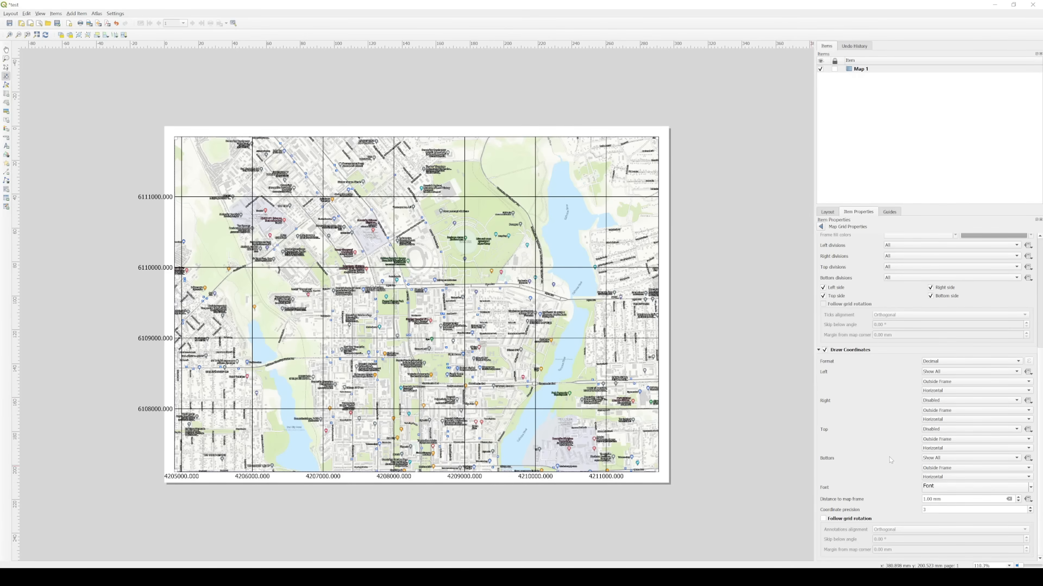
pyautogui.click(942, 362)
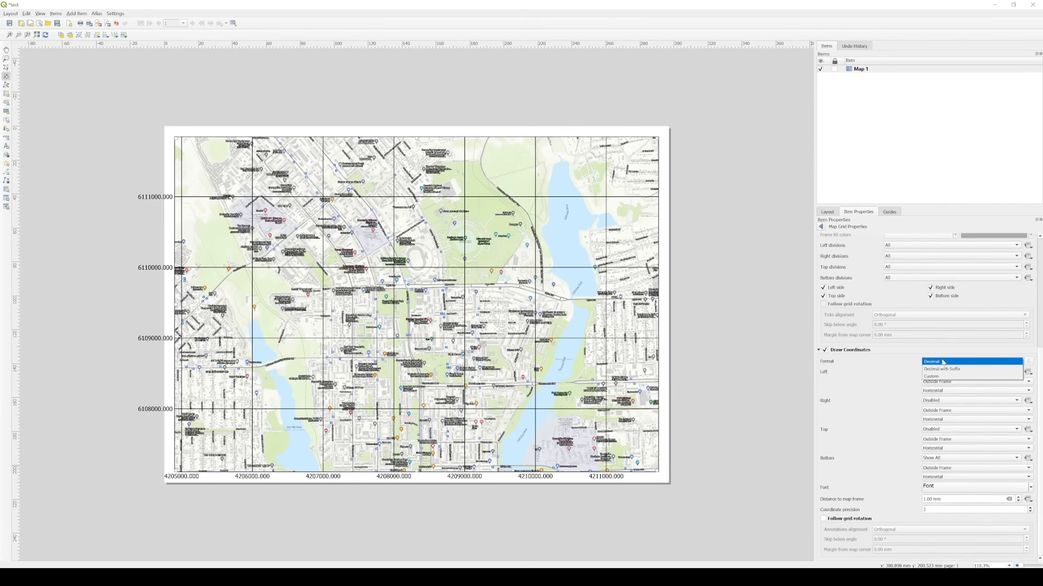
pyautogui.click(961, 370)
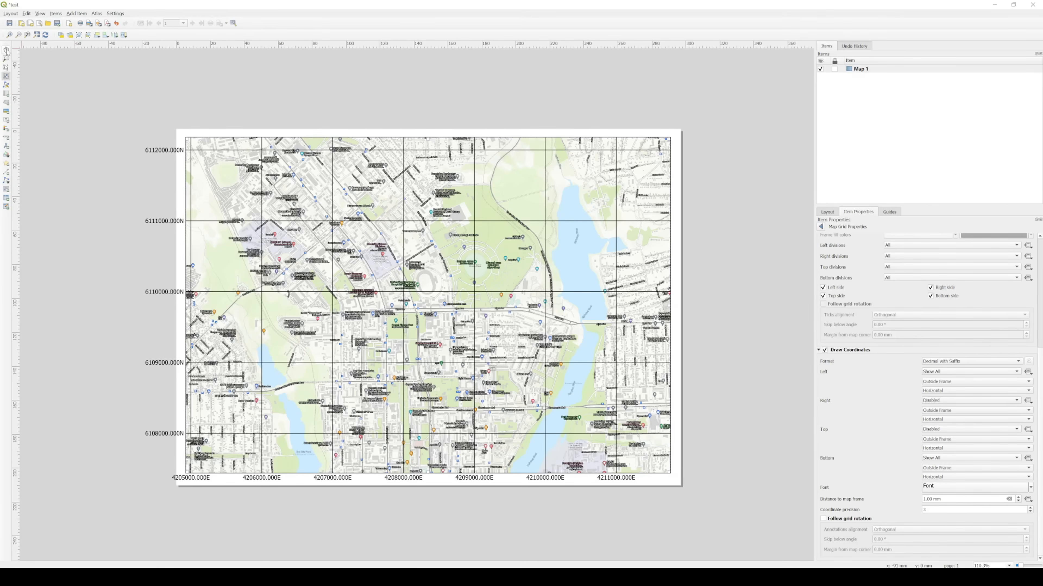
# - Narrow the map item from its left edge so the left-hand grid coordinates fit on the page
pyautogui.click(7, 50)
pyautogui.click(7, 67)
pyautogui.moveTo(188, 140); pyautogui.dragTo(219, 136)
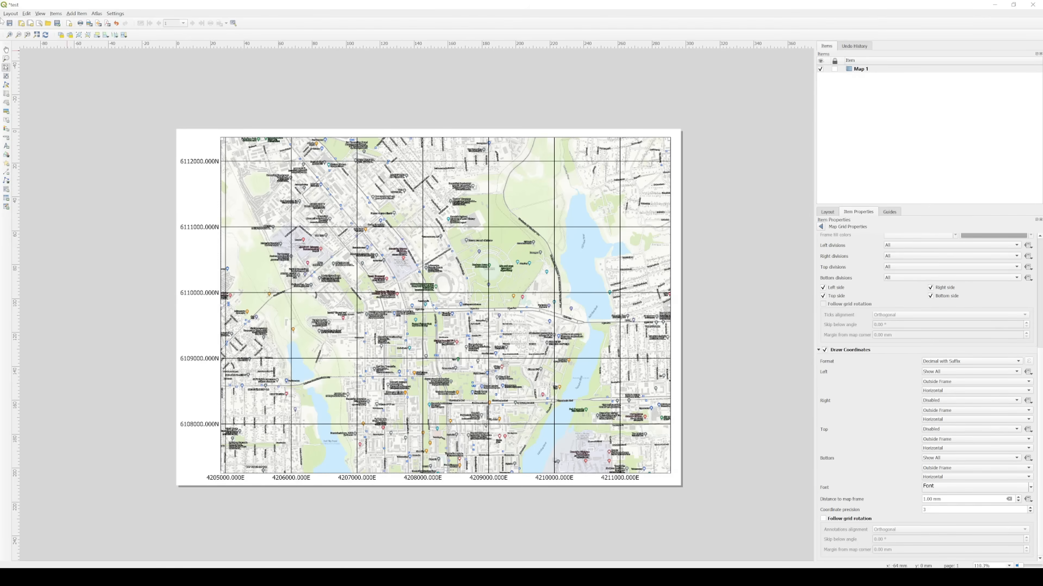
# - Reposition the content of the narrowed map slightly up and to the left within its frame
pyautogui.click(6, 76)
pyautogui.moveTo(538, 305); pyautogui.dragTo(492, 302)
pyautogui.moveTo(461, 265)
pyautogui.mouseDown()
pyautogui.moveTo(455, 309)
pyautogui.moveTo(478, 309)
pyautogui.moveTo(479, 257)
pyautogui.mouseUp()
pyautogui.moveTo(456, 286)
pyautogui.mouseDown()
pyautogui.moveTo(441, 316)
pyautogui.moveTo(447, 267)
pyautogui.mouseUp()
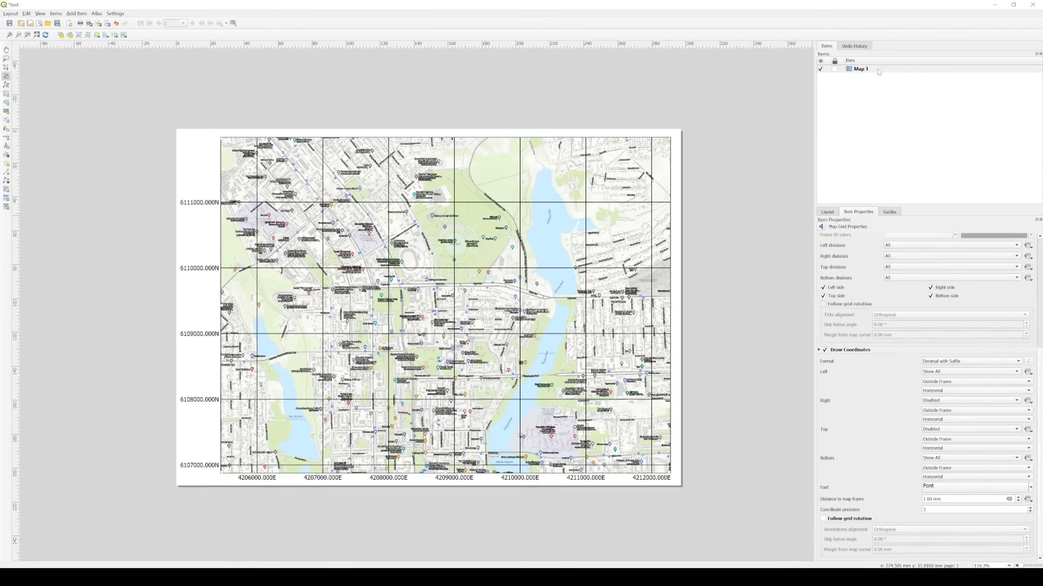
# - Reopen the properties of the map's grid and set its coordinate precision to 0
pyautogui.click(821, 227)
pyautogui.rightClick(865, 69)
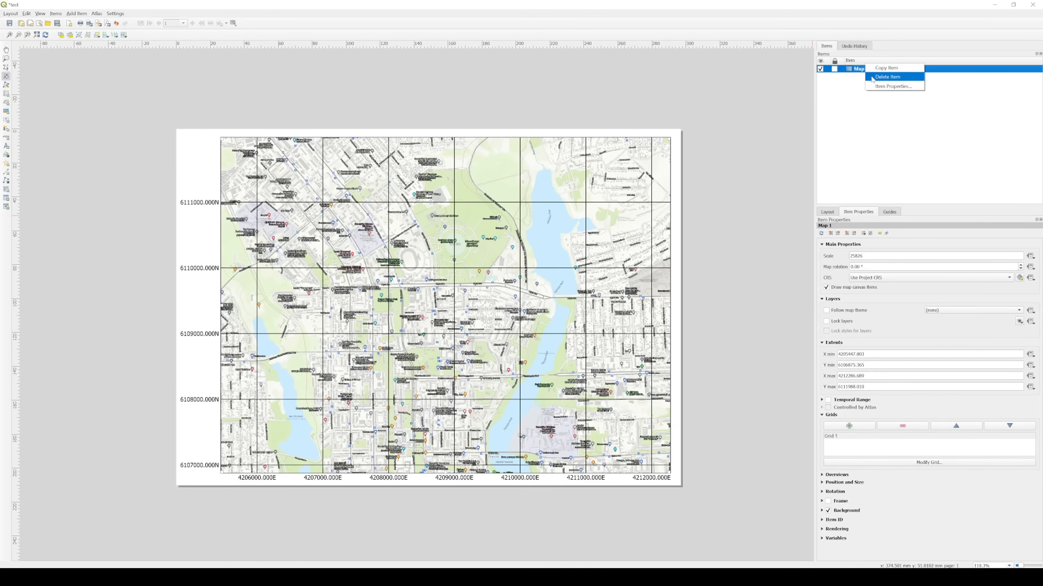
pyautogui.click(875, 85)
pyautogui.click(832, 439)
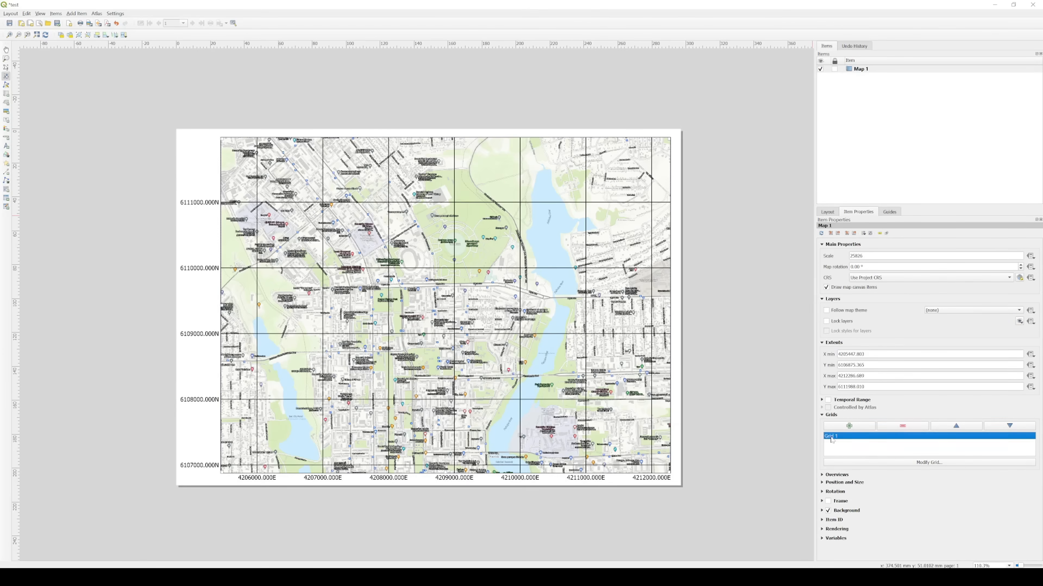
pyautogui.click(888, 462)
pyautogui.scroll(-2, 911, 389)
pyautogui.scroll(-3, 910, 390)
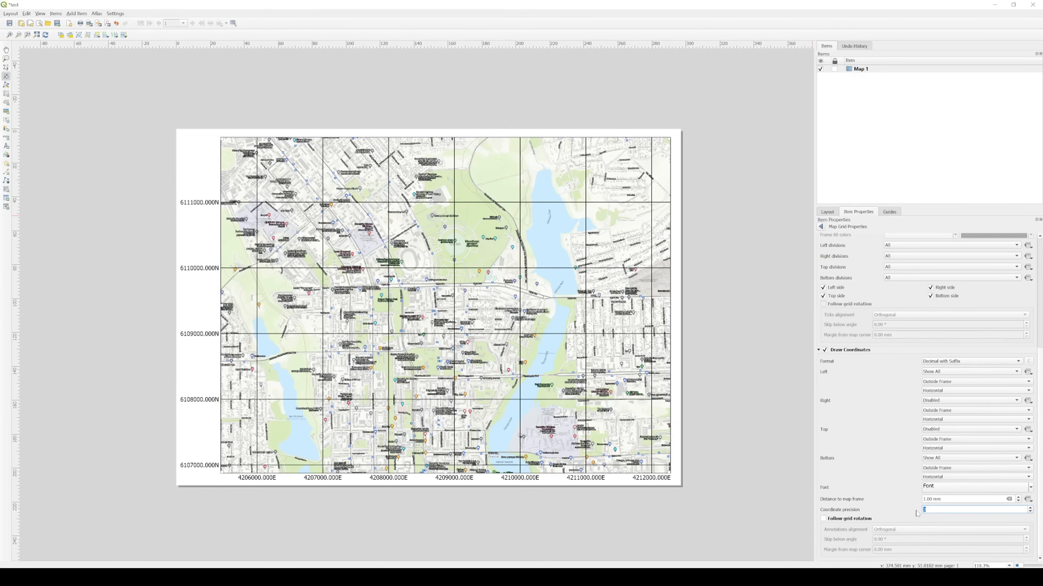
pyautogui.write('0')
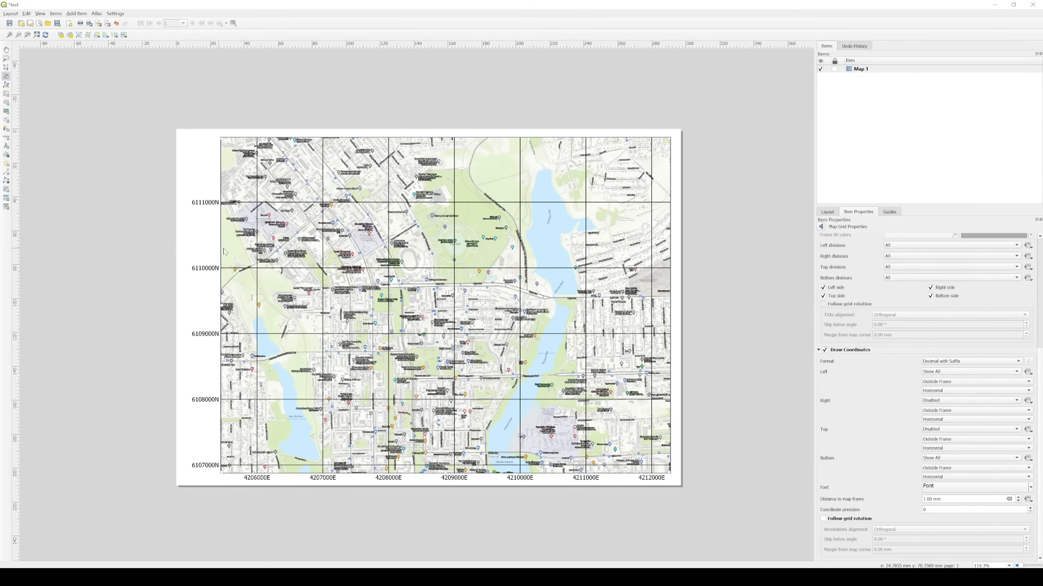
# - Widen the map item slightly at its left and right edges to use the space freed by the shorter coordinates
pyautogui.click(6, 67)
pyautogui.moveTo(218, 303); pyautogui.dragTo(210, 304)
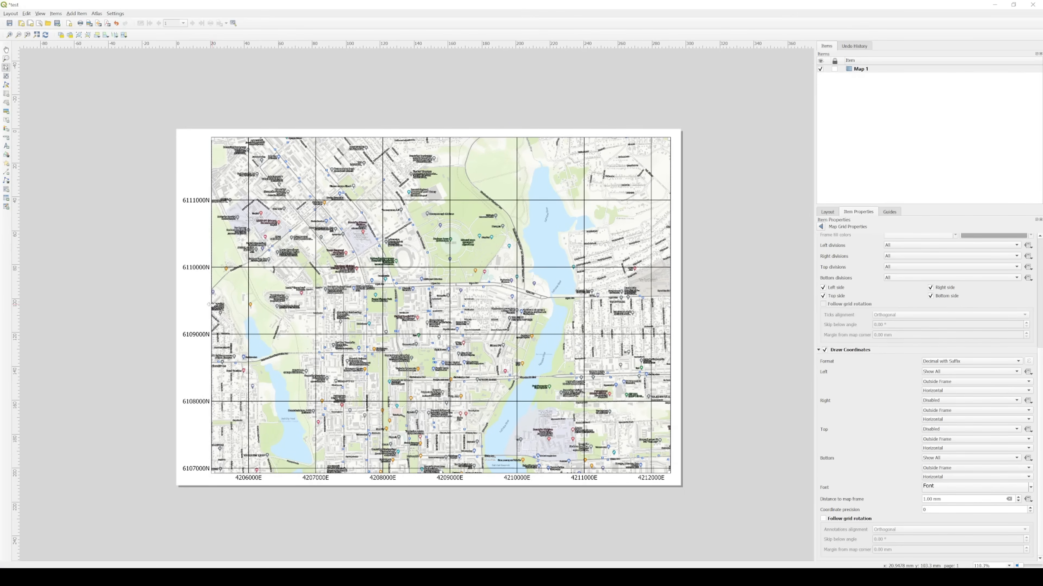
pyautogui.moveTo(671, 308); pyautogui.dragTo(673, 307)
pyautogui.click(704, 319)
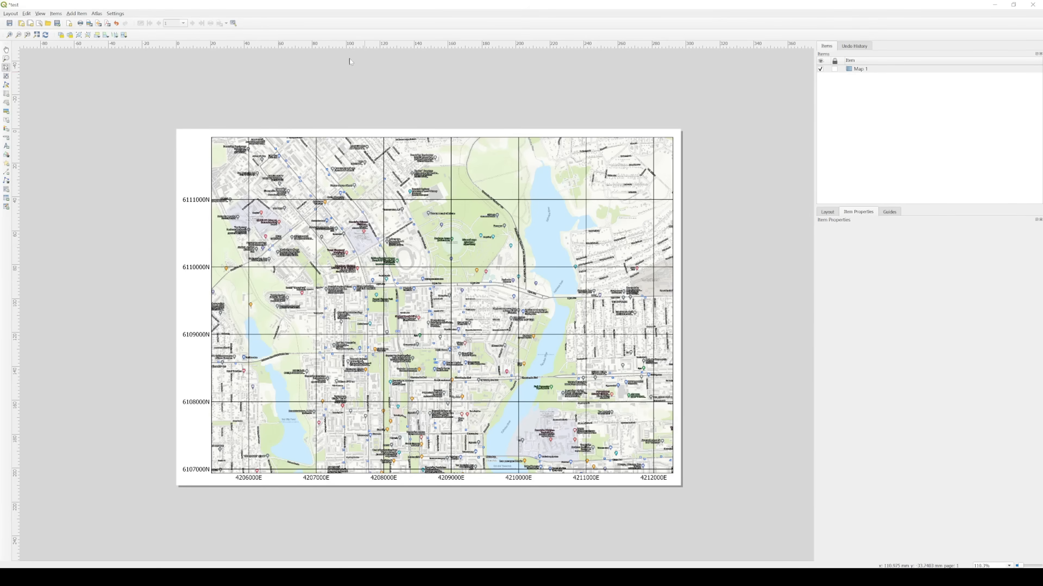
# - Add a label at the map's upper edge, accepting the proposed position and size
pyautogui.click(77, 13)
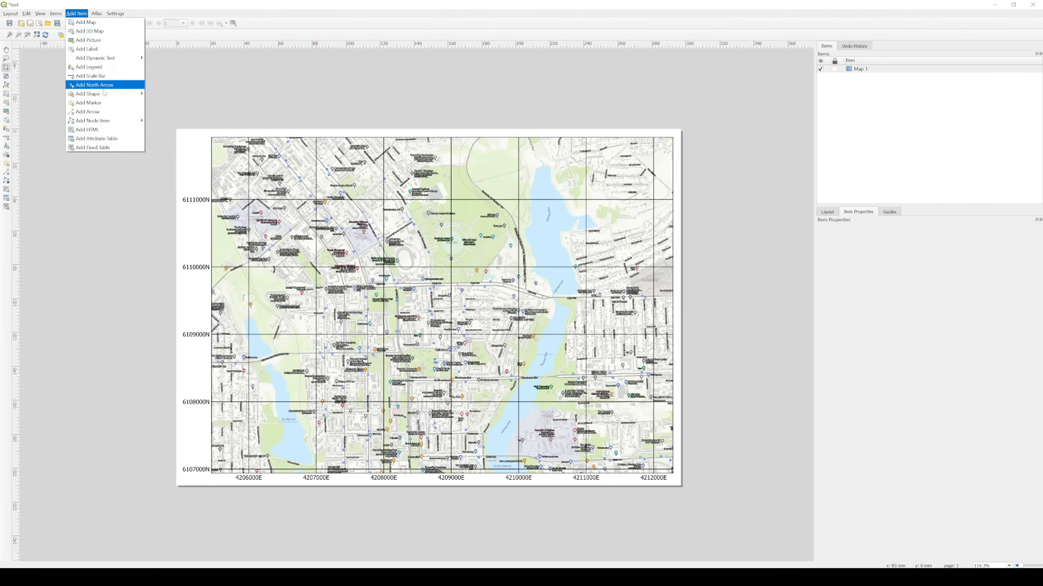
pyautogui.click(86, 49)
pyautogui.click(555, 138)
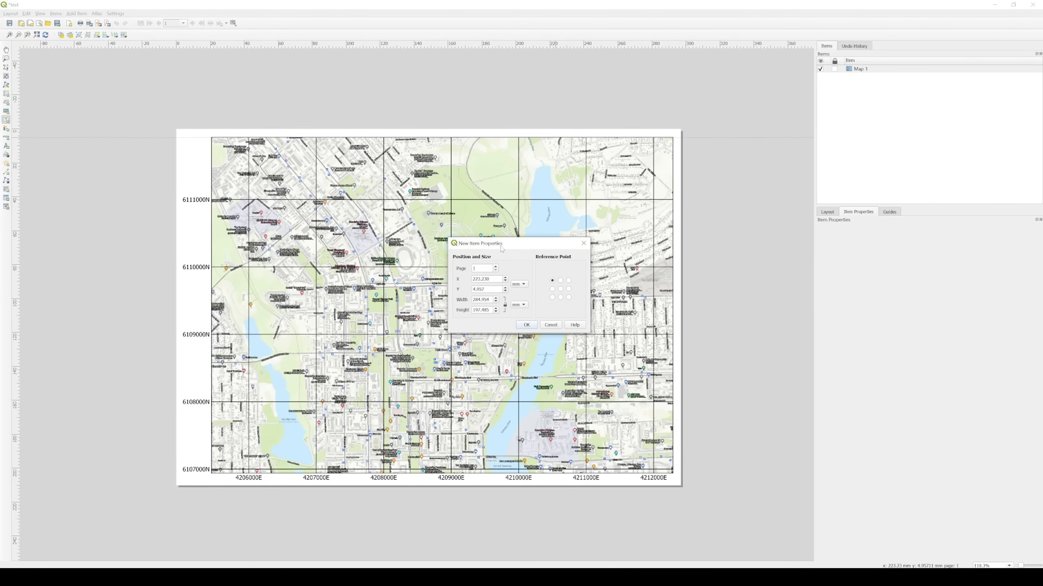
pyautogui.click(526, 324)
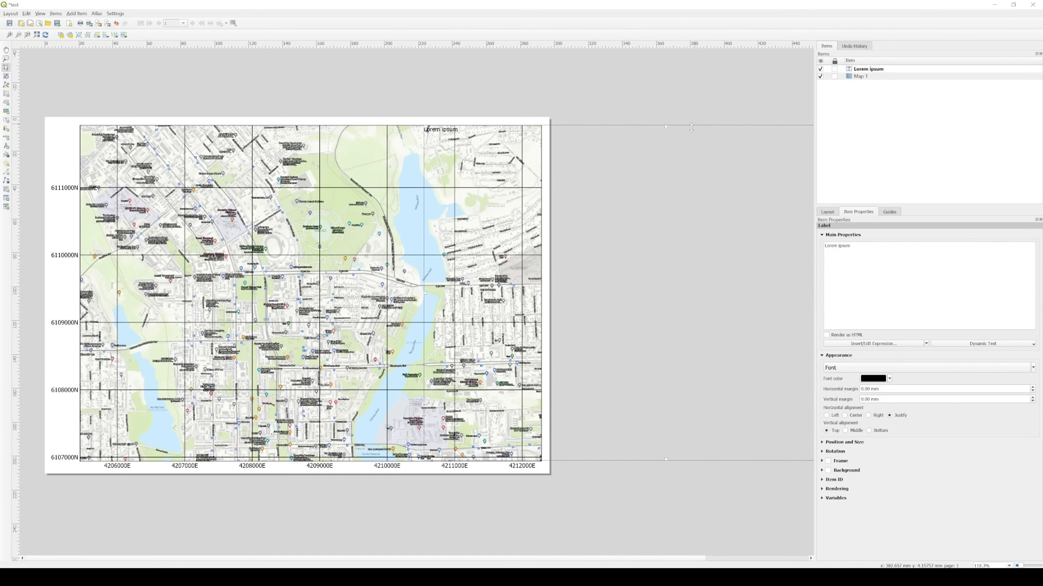
# - Shrink the oversized label and place it on the upper part of the map, beside the northern lake
pyautogui.moveTo(669, 126); pyautogui.dragTo(668, 249)
pyautogui.moveTo(727, 272); pyautogui.dragTo(508, 216)
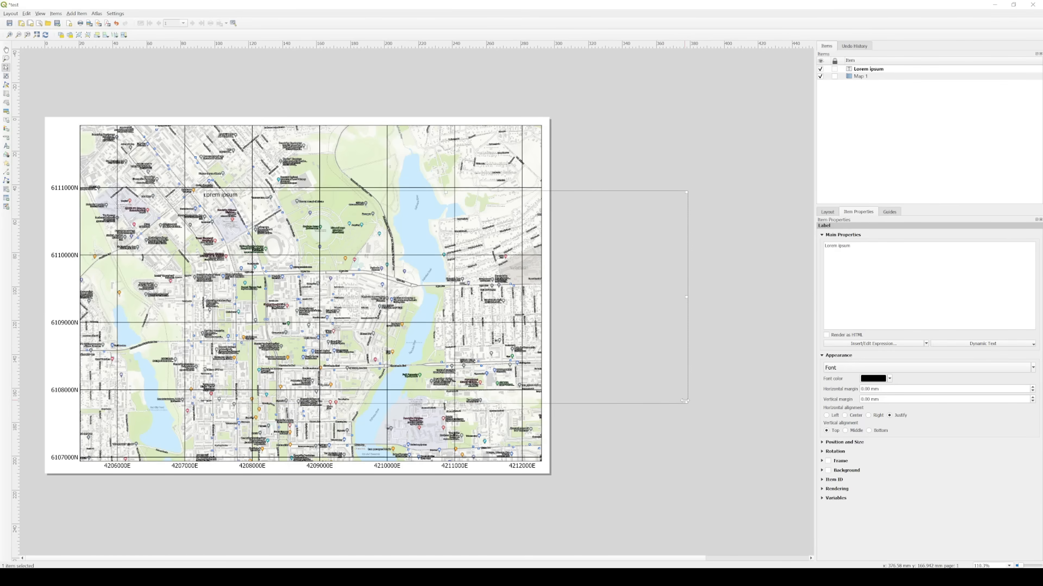
pyautogui.moveTo(686, 402); pyautogui.dragTo(300, 253)
pyautogui.moveTo(279, 198); pyautogui.dragTo(426, 174)
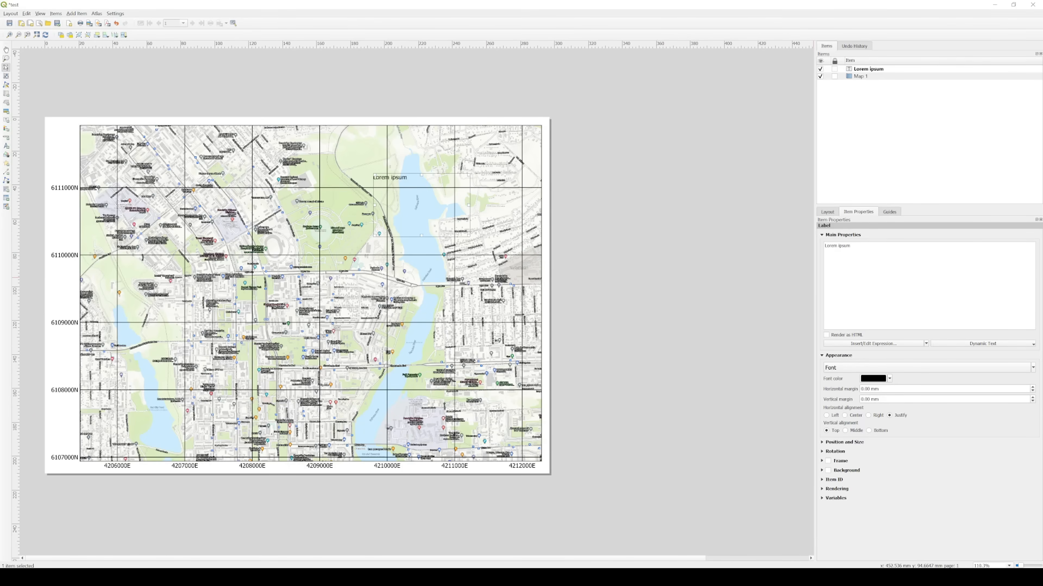
# - Replace the label's text with "Test Map 1" and set its font to Impact
pyautogui.moveTo(857, 247); pyautogui.dragTo(814, 246)
pyautogui.write('Test Map 1')
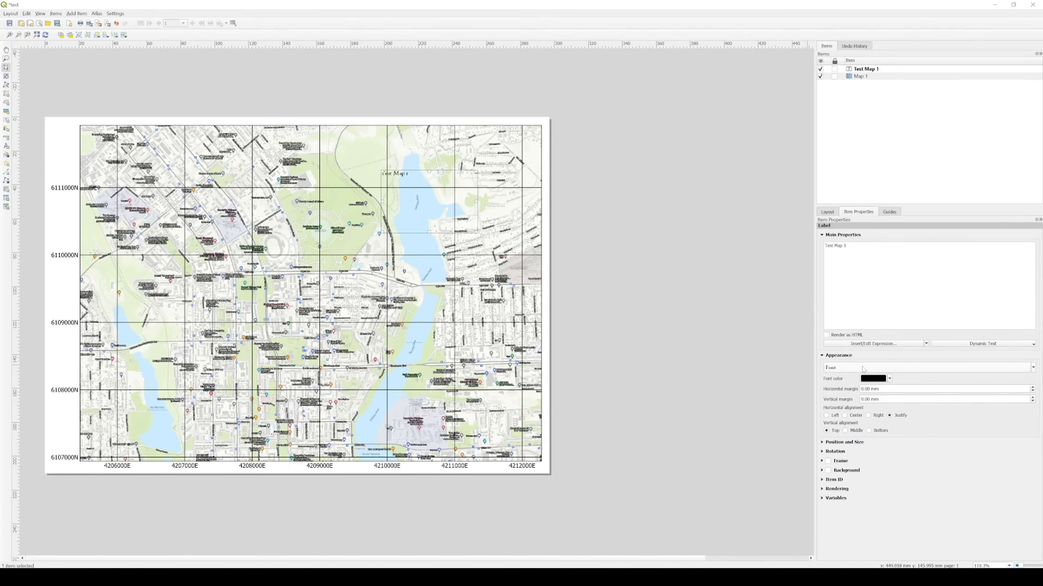
pyautogui.click(863, 367)
pyautogui.scroll(-10, 480, 257)
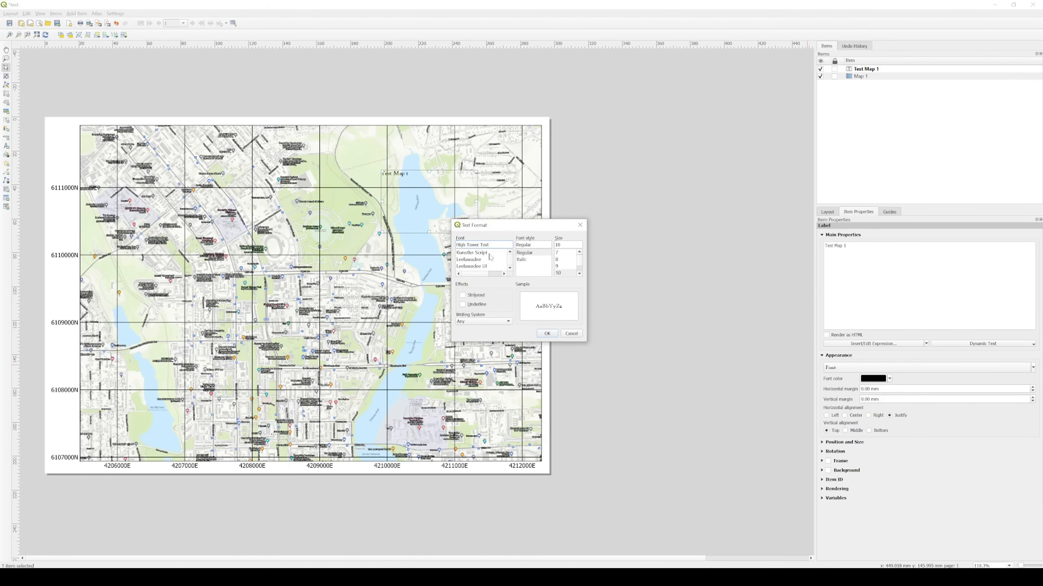
pyautogui.scroll(-4, 486, 261)
pyautogui.moveTo(500, 245); pyautogui.dragTo(420, 246)
pyautogui.write('Impact')
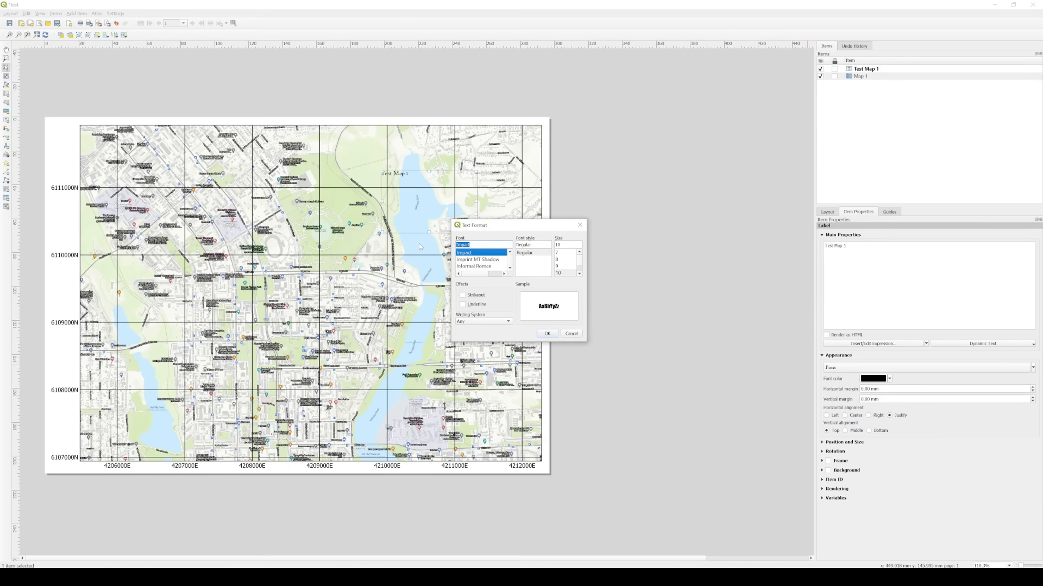
pyautogui.press('Return')
# - Move the title label toward the map's upper right, with centred text, and set its font size to 28
pyautogui.moveTo(436, 185); pyautogui.dragTo(476, 178)
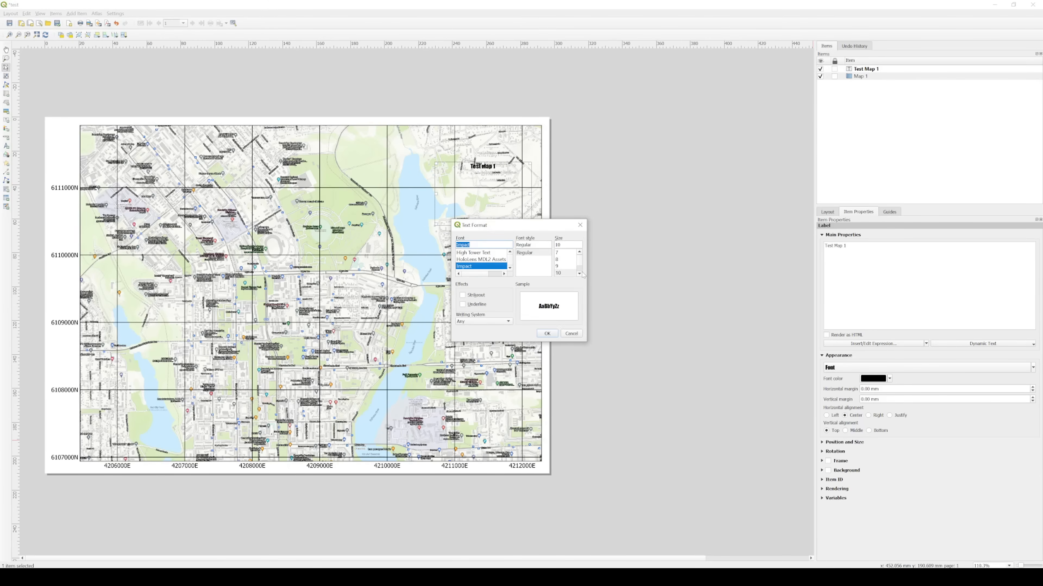
pyautogui.scroll(-3, 580, 271)
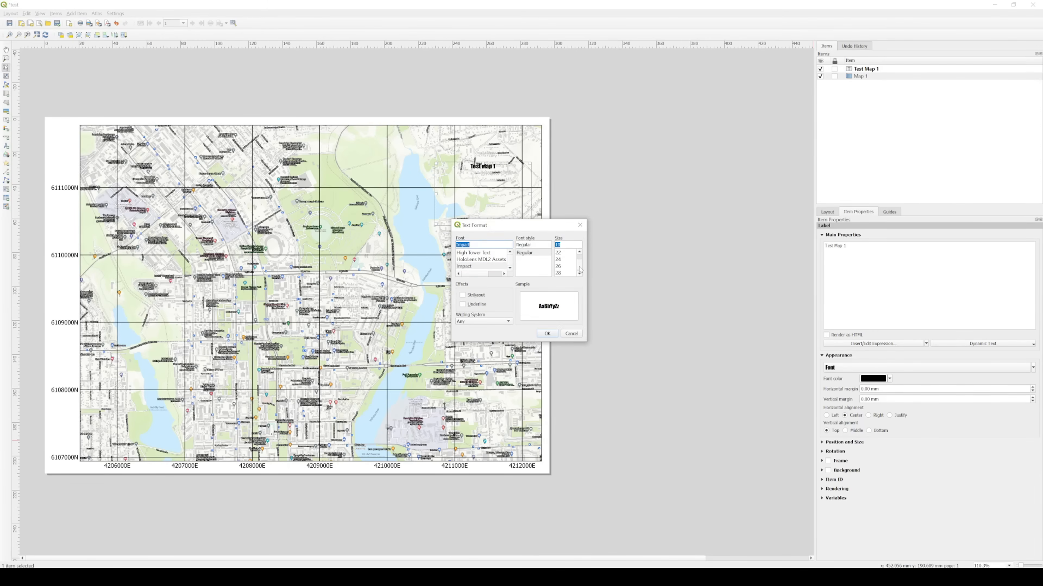
pyautogui.click(564, 272)
pyautogui.click(547, 334)
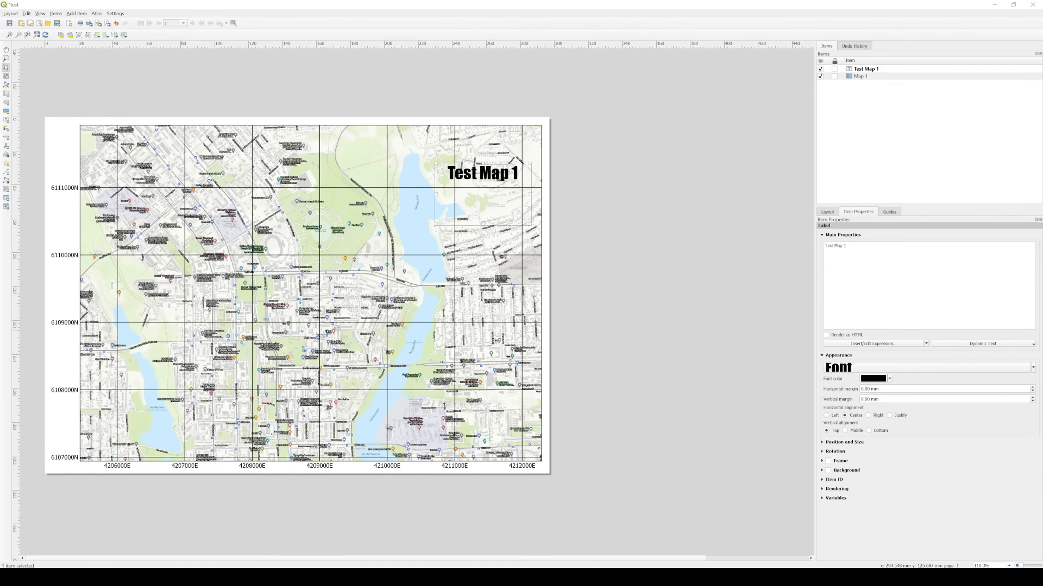
# - Move the title into the map's upper-right corner and narrow its label frame from the left to fit the text
pyautogui.moveTo(479, 171); pyautogui.dragTo(502, 138)
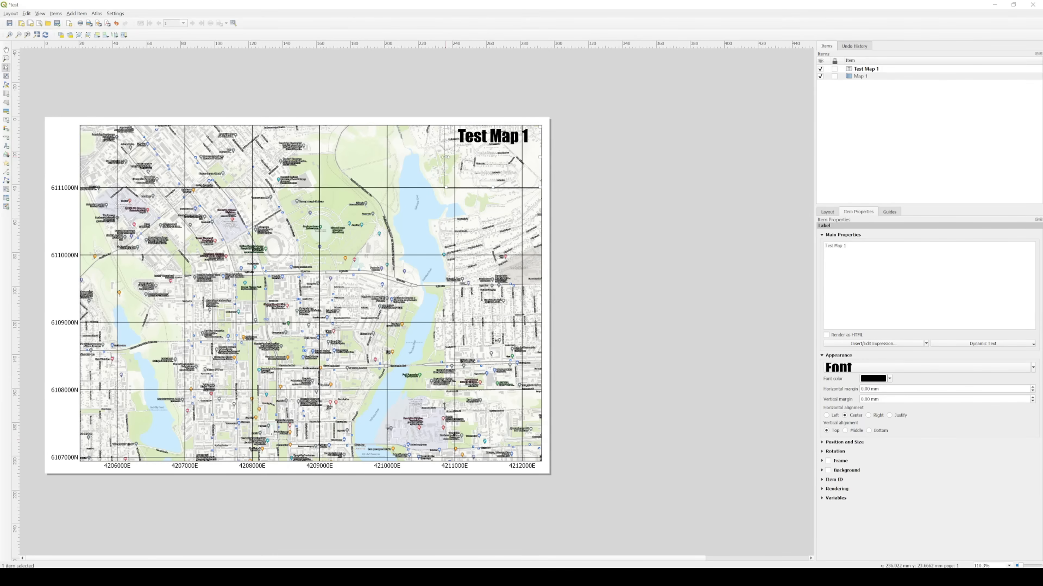
pyautogui.moveTo(446, 158); pyautogui.dragTo(460, 158)
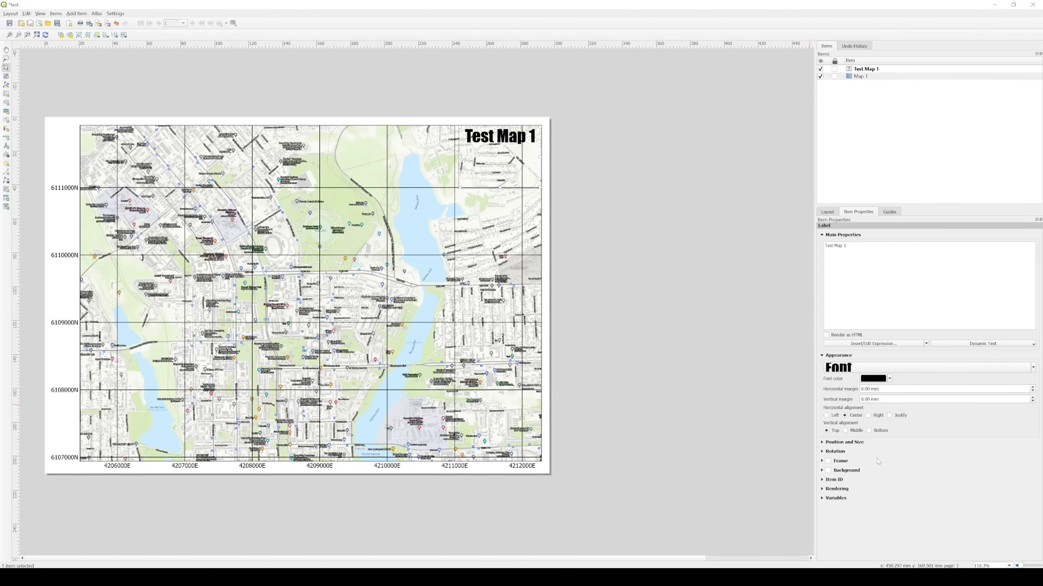
pyautogui.click(515, 67)
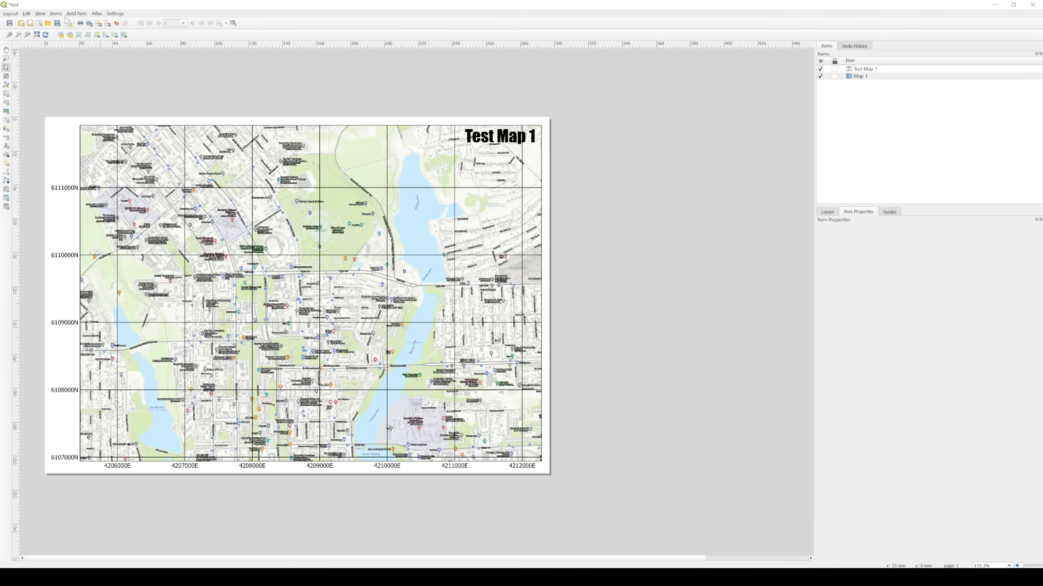
# - Add a scale bar in the lower-right area of the map, with Kilometers as its units
pyautogui.click(78, 14)
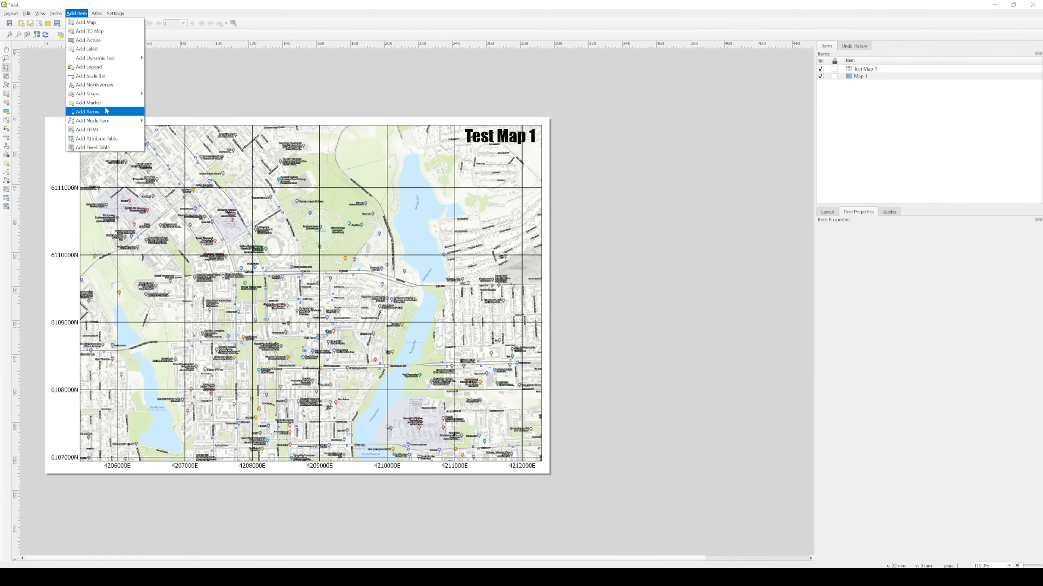
pyautogui.click(96, 76)
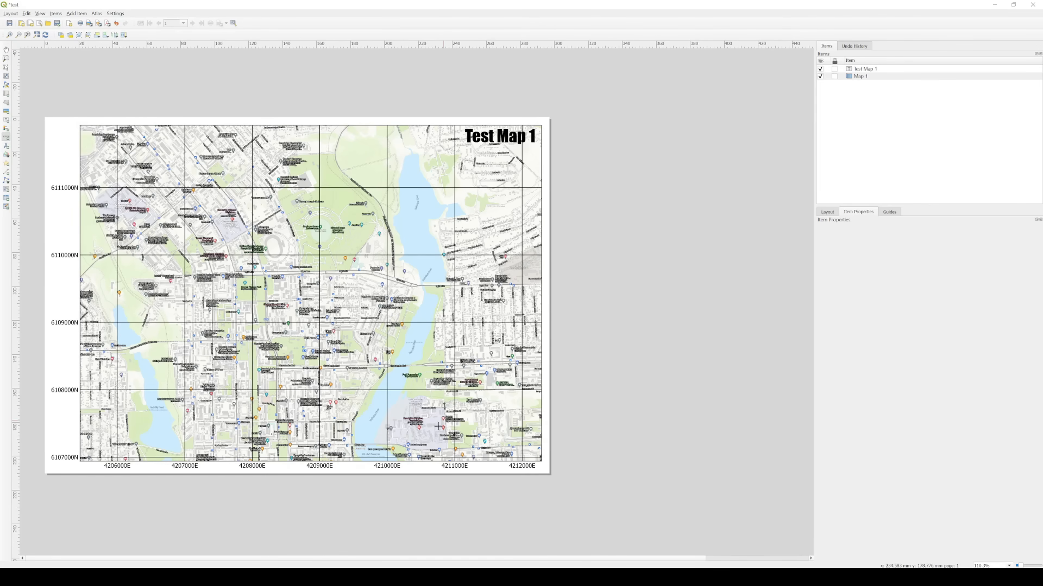
pyautogui.moveTo(389, 436); pyautogui.dragTo(540, 449)
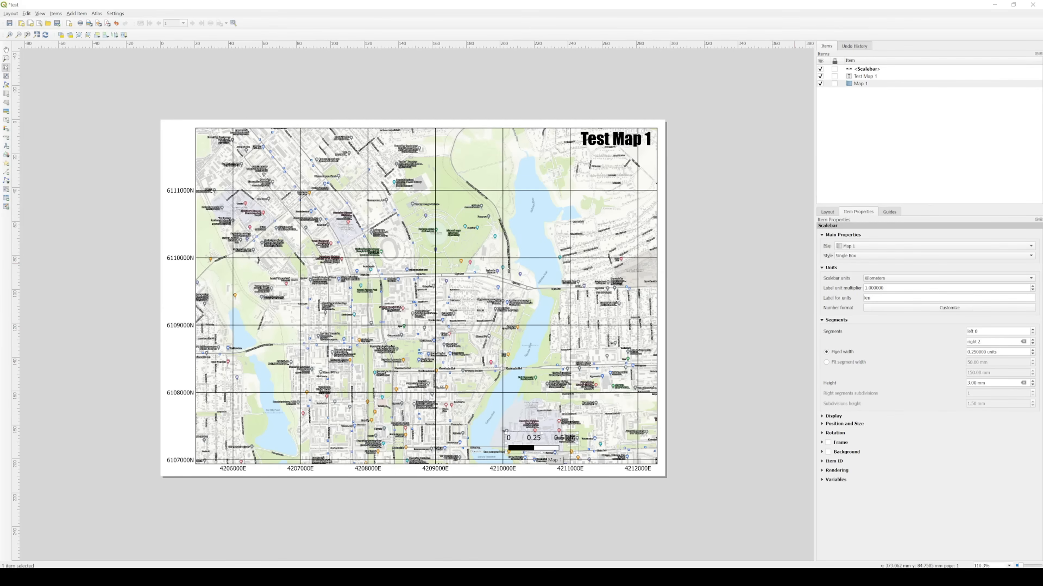
pyautogui.click(879, 279)
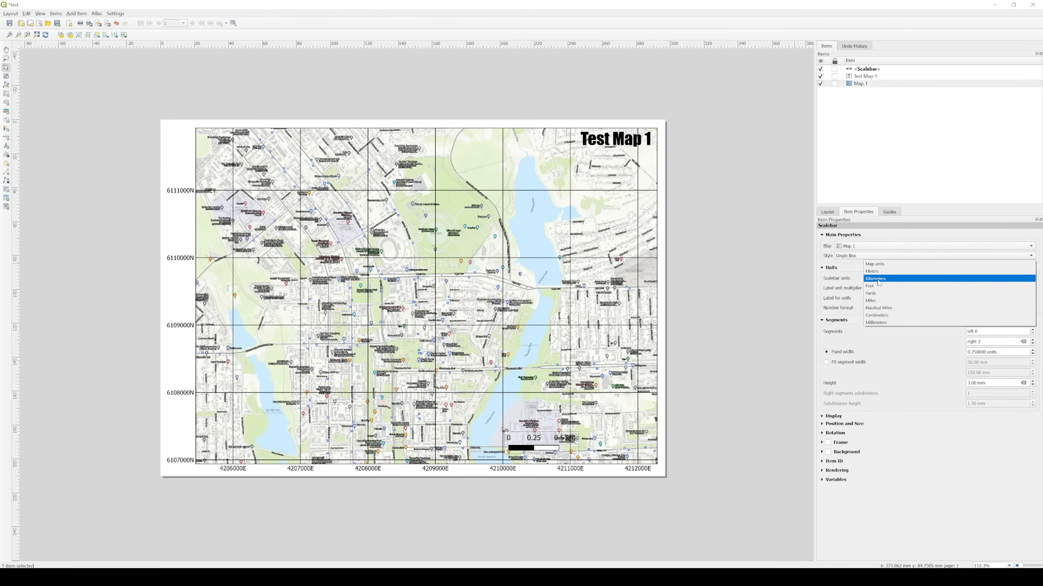
pyautogui.click(878, 279)
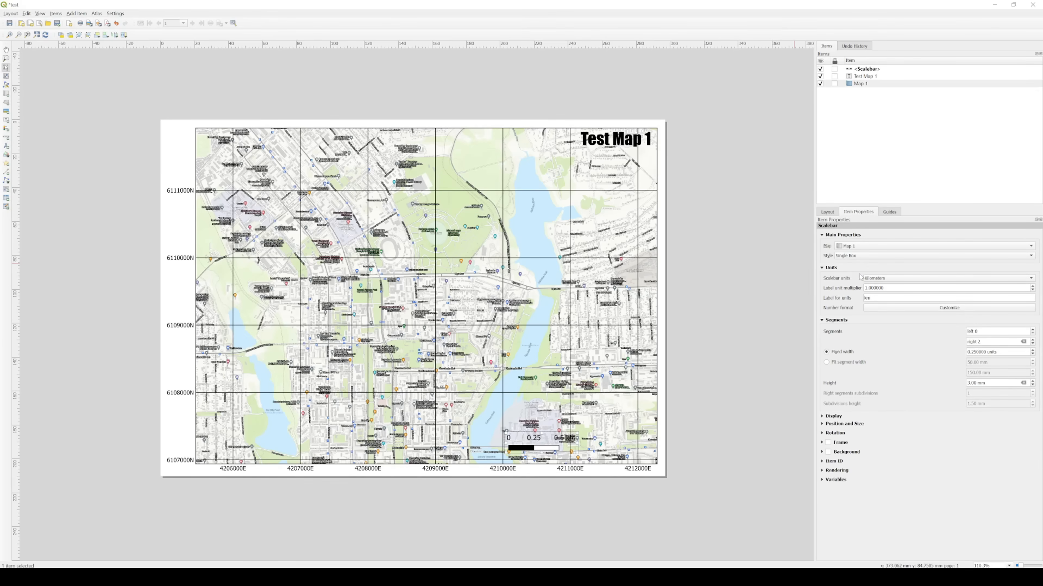
# - Give the scale bar 4 right segments and move it into the map's lower-right corner
pyautogui.doubleClick(866, 288)
pyautogui.click(891, 289)
pyautogui.moveTo(882, 289); pyautogui.dragTo(866, 293)
pyautogui.moveTo(970, 352)
pyautogui.mouseDown()
pyautogui.moveTo(997, 352)
pyautogui.moveTo(966, 352)
pyautogui.mouseUp()
pyautogui.click(933, 333)
pyautogui.write('4')
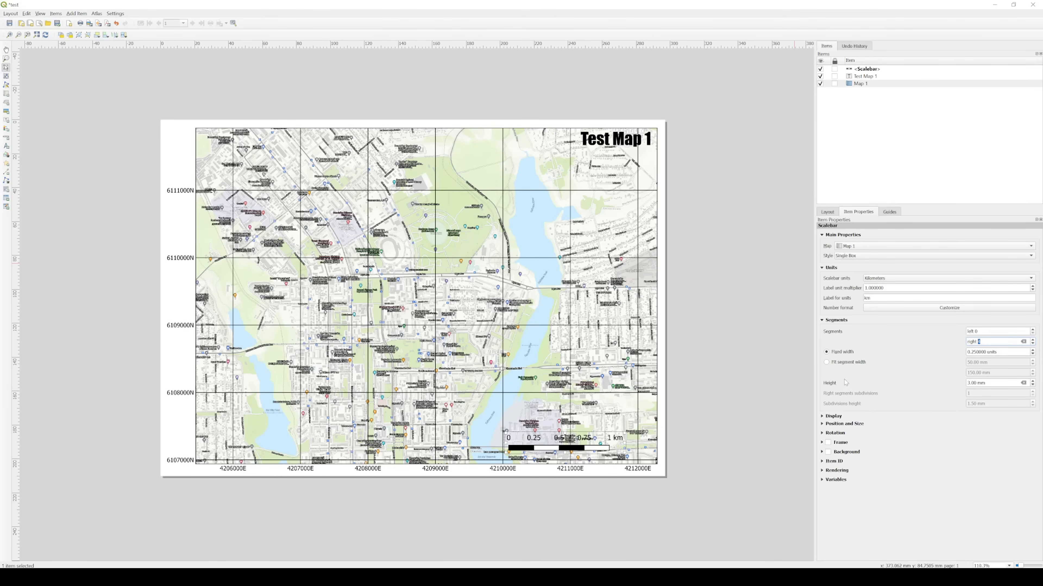
pyautogui.moveTo(579, 449); pyautogui.dragTo(612, 458)
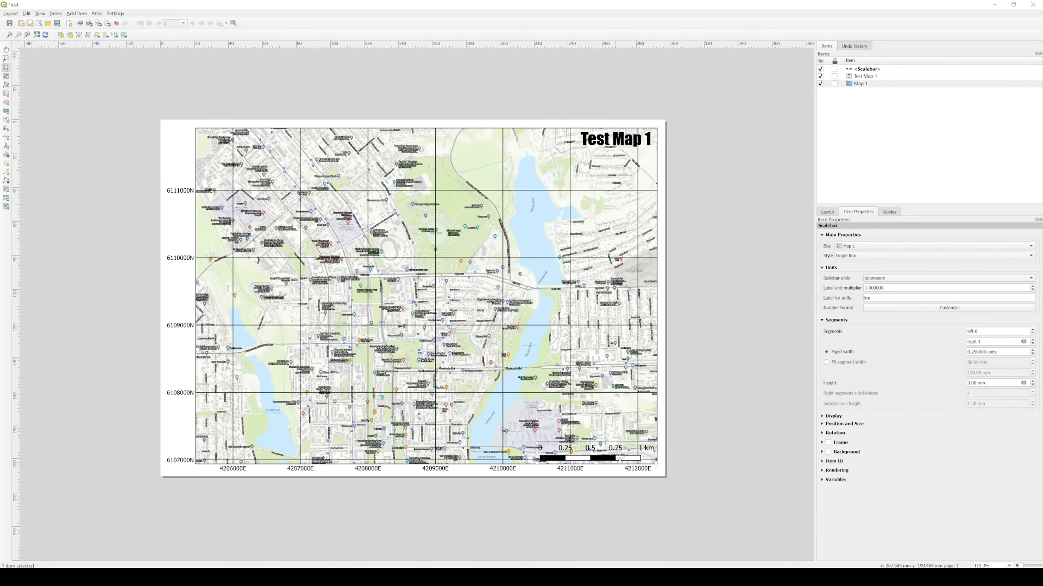
pyautogui.click(742, 413)
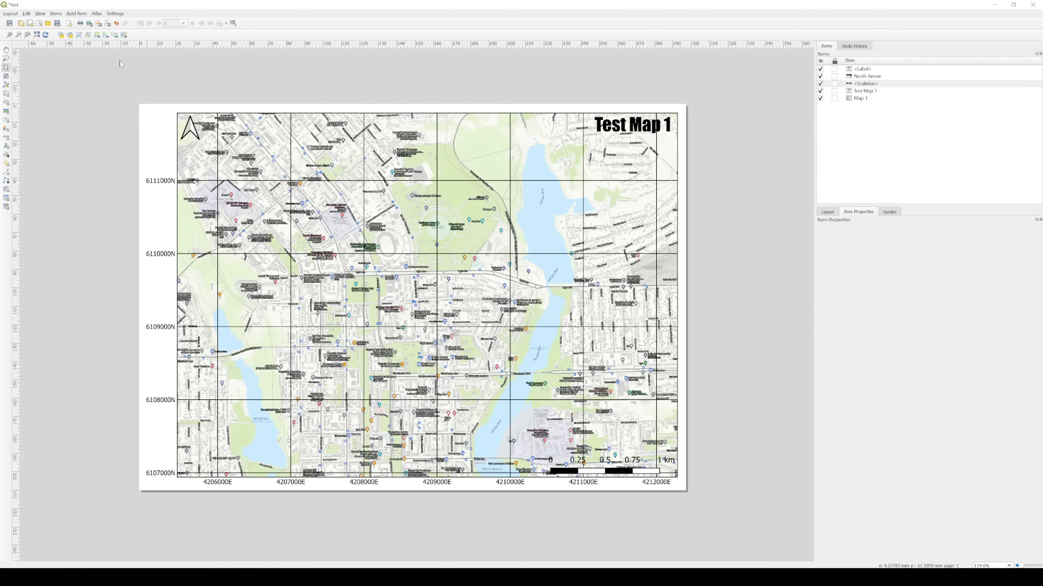
# - Add another label just above the scale bar
pyautogui.click(78, 13)
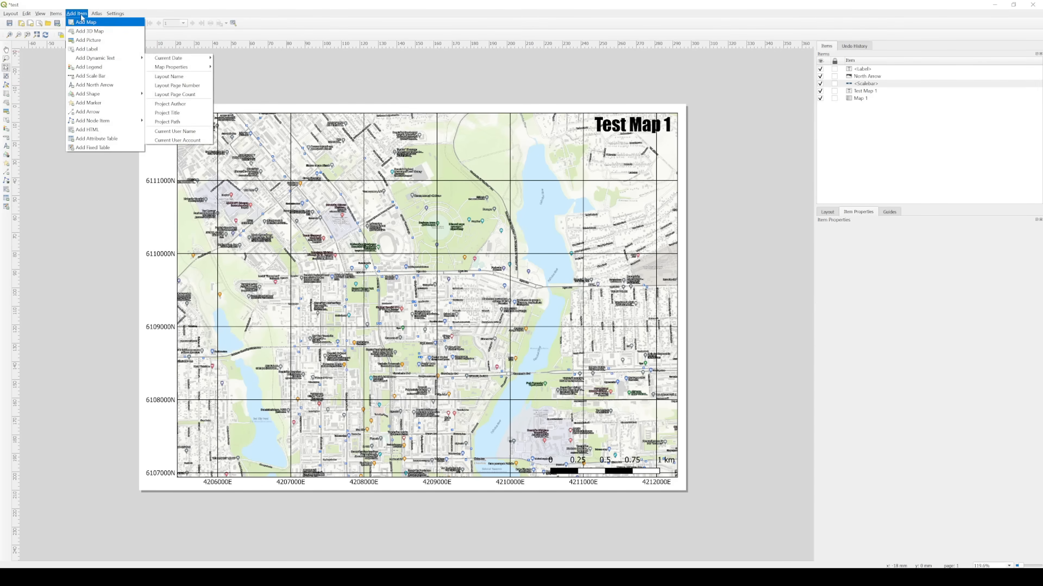
pyautogui.click(94, 85)
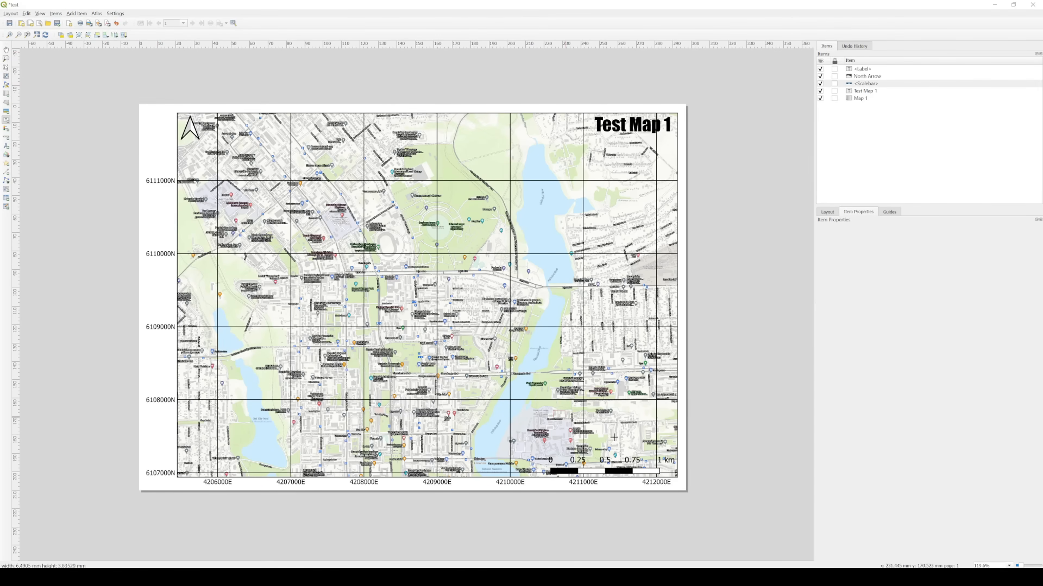
pyautogui.moveTo(613, 437); pyautogui.dragTo(669, 454)
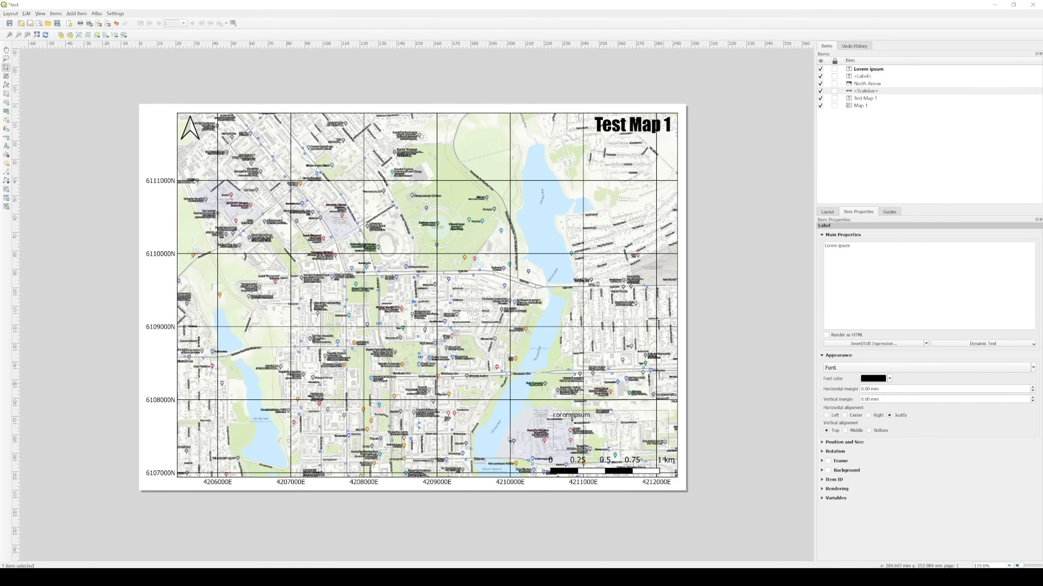
# - Replace the new label's text with "DECLINATION: 8 DEG EAST" and a second line "SUBTRACT FOR MAG"
pyautogui.moveTo(853, 246); pyautogui.dragTo(824, 246)
pyautogui.click(853, 247)
pyautogui.hotkey('ctrl', 'a')
pyautogui.press('BackSpace')
pyautogui.write('DECLINATION 8 DEG EASZ')
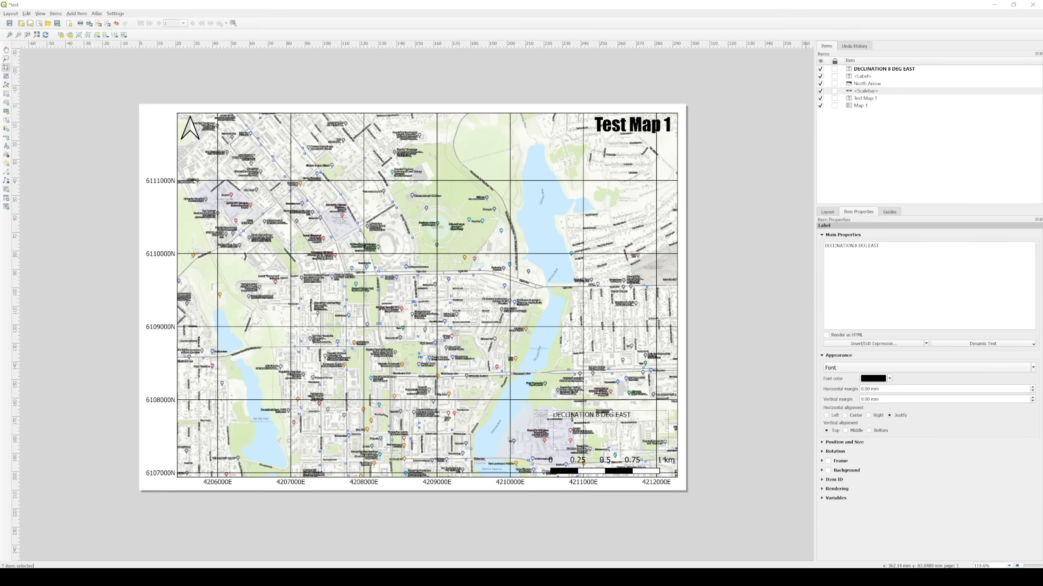
pyautogui.write(':')
pyautogui.write('TRAC')
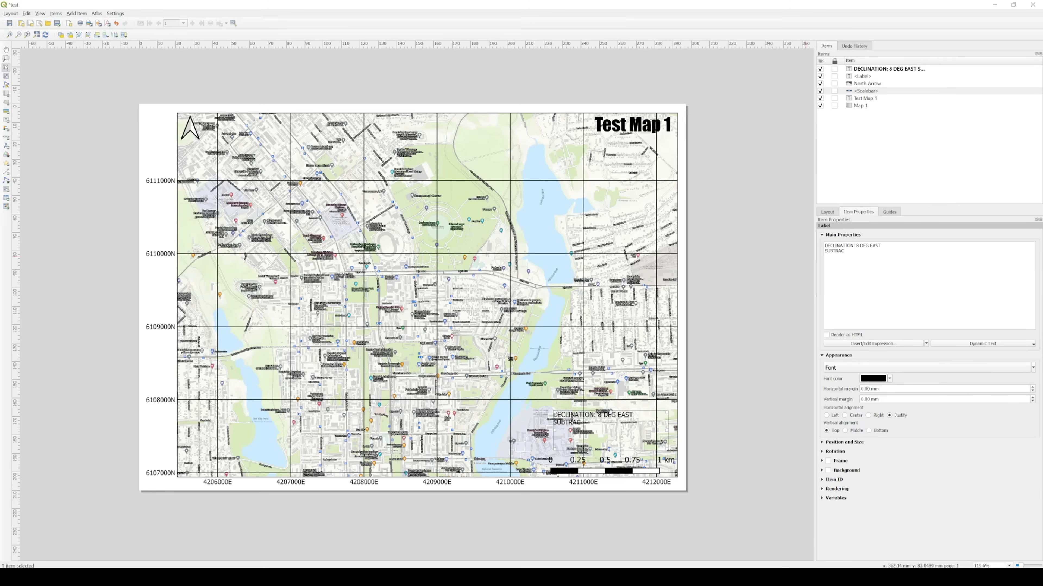
pyautogui.write('T FDO')
pyautogui.press('BackSpace')
pyautogui.press('BackSpace')
pyautogui.write('OR MAG')
# - Shift the declination label and shrink it from its upper-left corner so it sits closely above the scale bar
pyautogui.moveTo(592, 418); pyautogui.dragTo(598, 421)
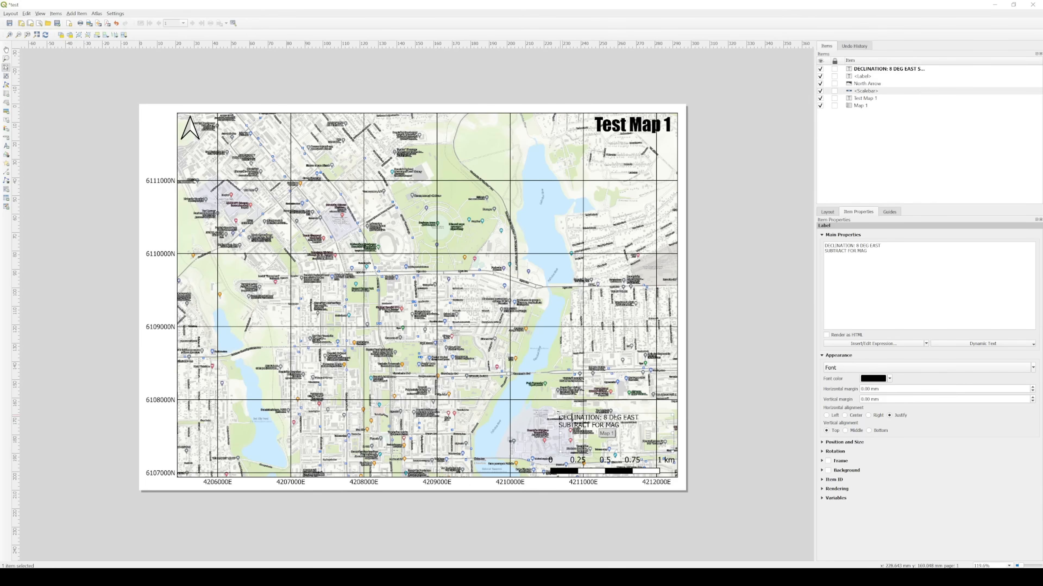
pyautogui.moveTo(559, 414); pyautogui.dragTo(589, 428)
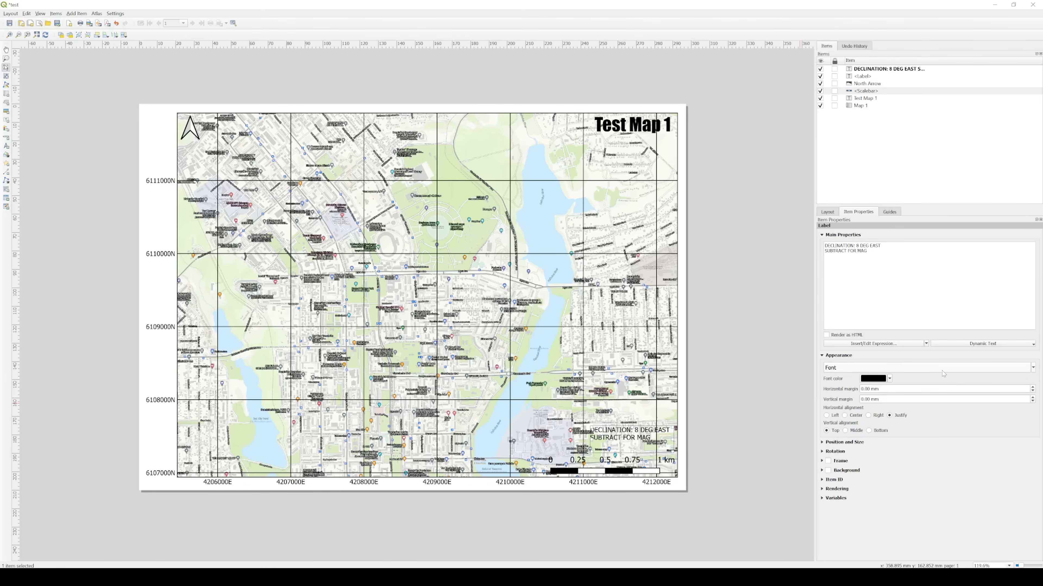
# - Set the declination label's font to Impact and align its text horizontally to the right
pyautogui.click(897, 367)
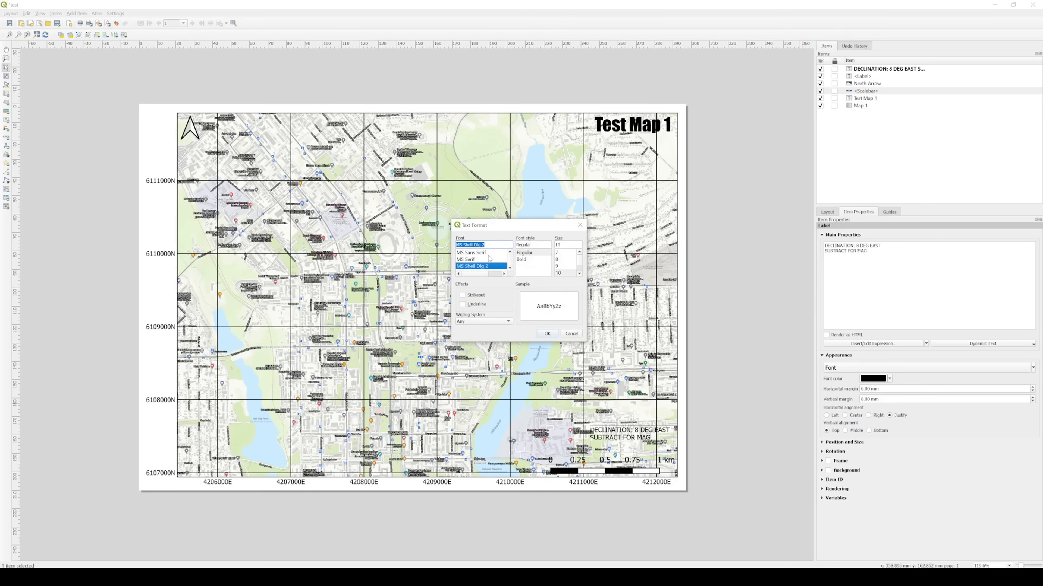
pyautogui.write('im')
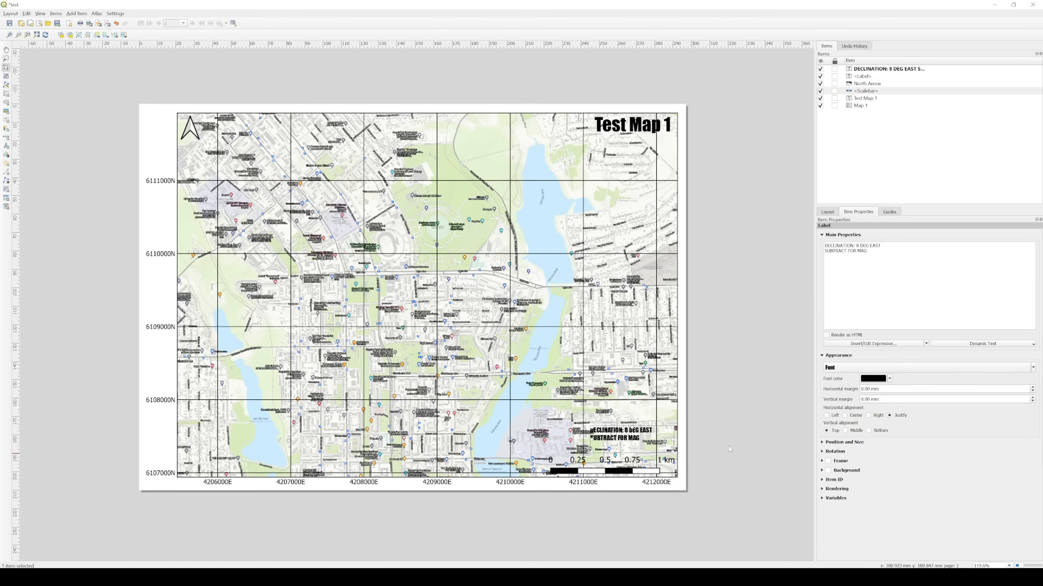
pyautogui.click(868, 415)
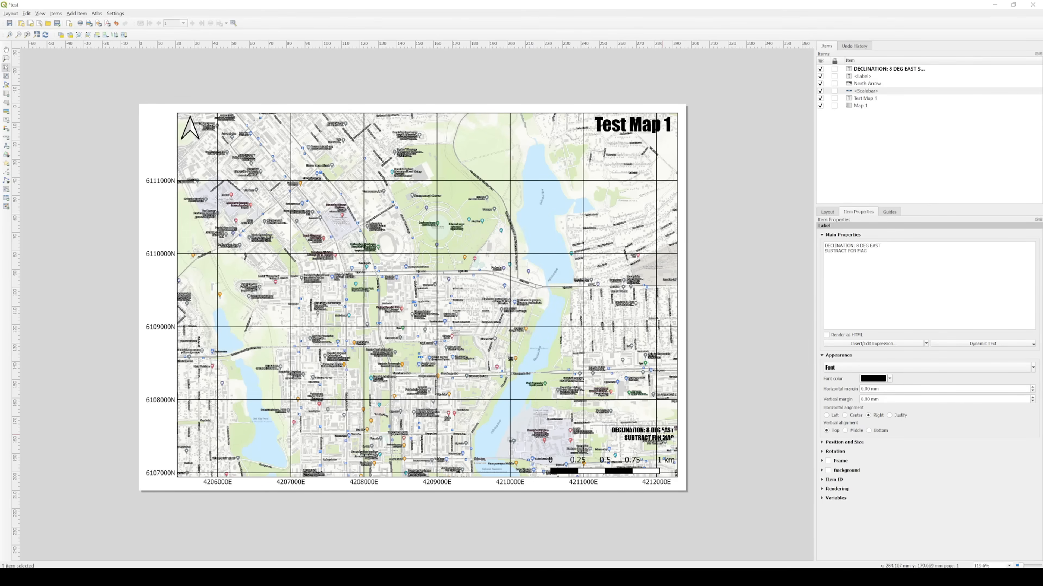
# - Move the declination label down so it sits directly above the scale bar near the map's right edge
pyautogui.moveTo(662, 434)
pyautogui.mouseDown()
pyautogui.moveTo(632, 458)
pyautogui.moveTo(655, 442)
pyautogui.moveTo(657, 449)
pyautogui.mouseUp()
pyautogui.click(704, 451)
pyautogui.click(661, 450)
pyautogui.click(701, 437)
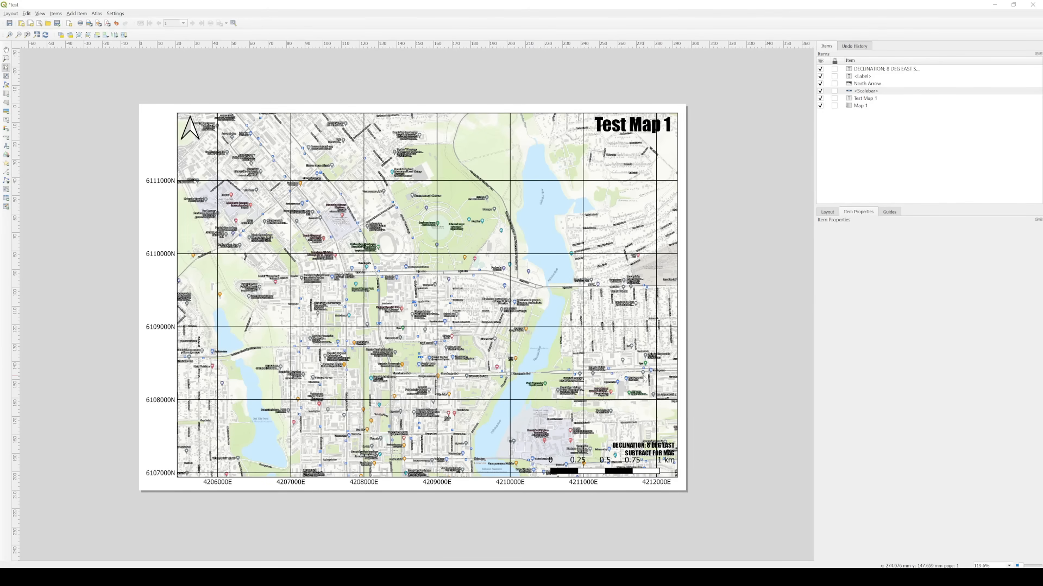
# - Add a label about 62 by 22 mm near the map's lower-left corner with the text "1:24,000"
pyautogui.click(76, 13)
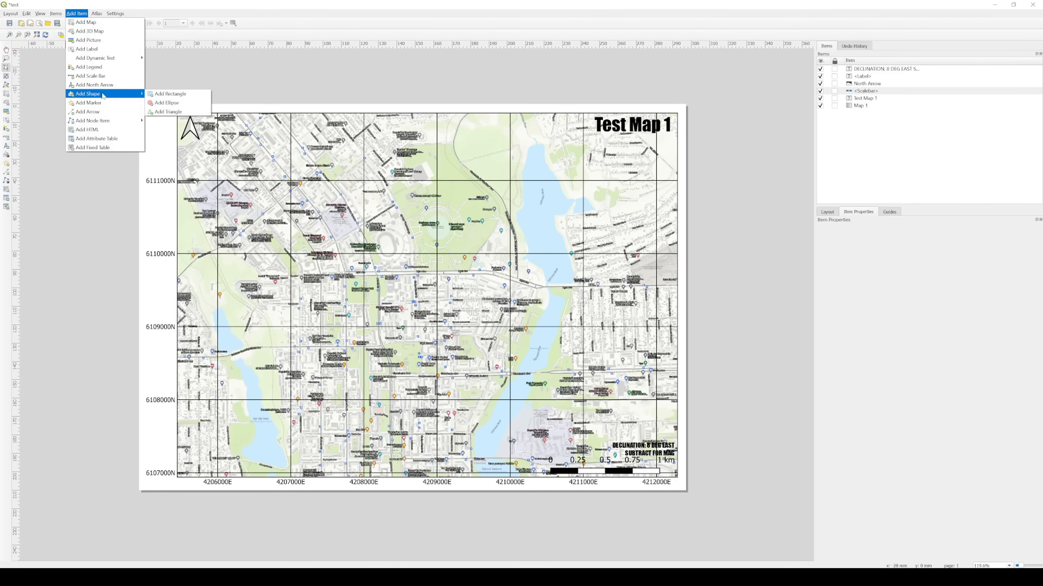
pyautogui.click(96, 50)
pyautogui.click(191, 453)
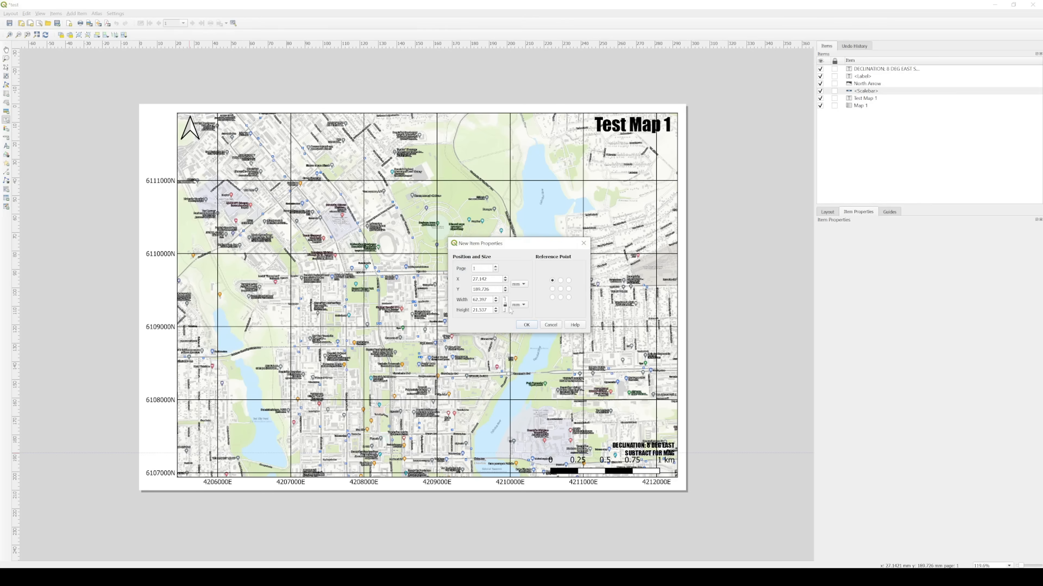
pyautogui.click(526, 325)
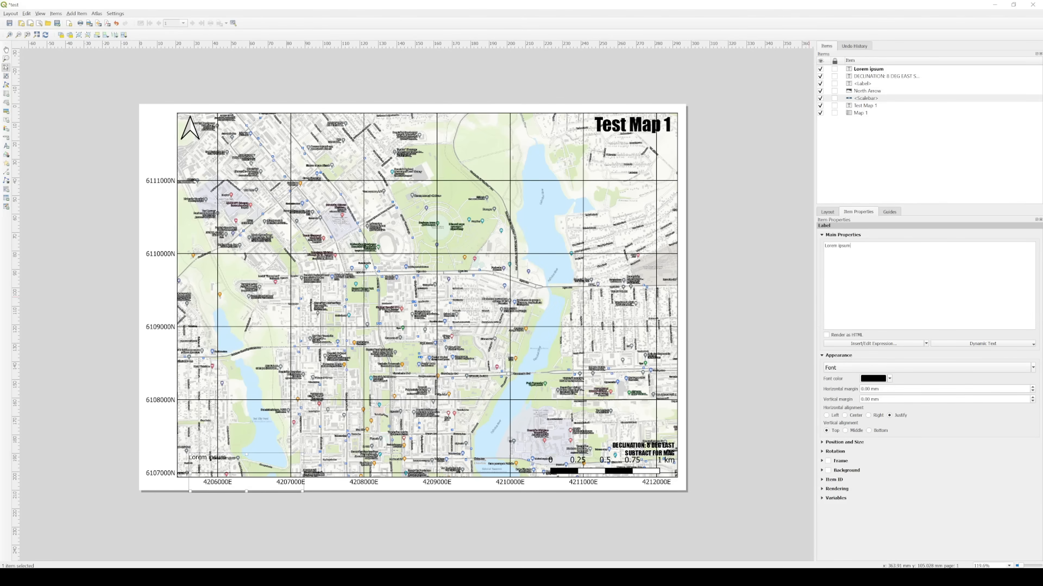
pyautogui.hotkey('ctrl', 'a')
pyautogui.write('1:24,000')
# - Set the 1:24,000 label's font to Impact at size 14 and move it into the map's lower-left corner
pyautogui.click(927, 368)
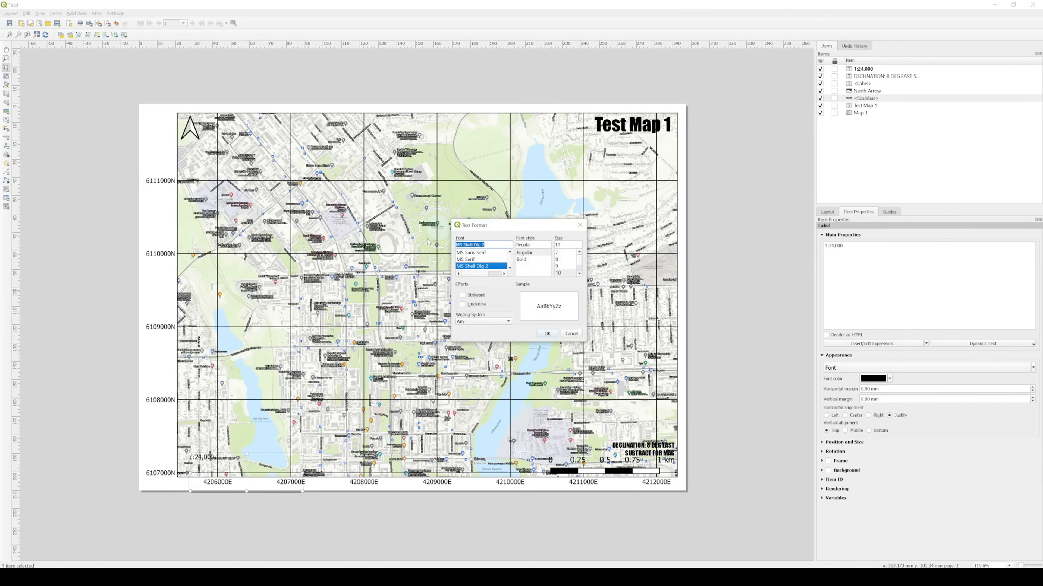
pyautogui.press('i')
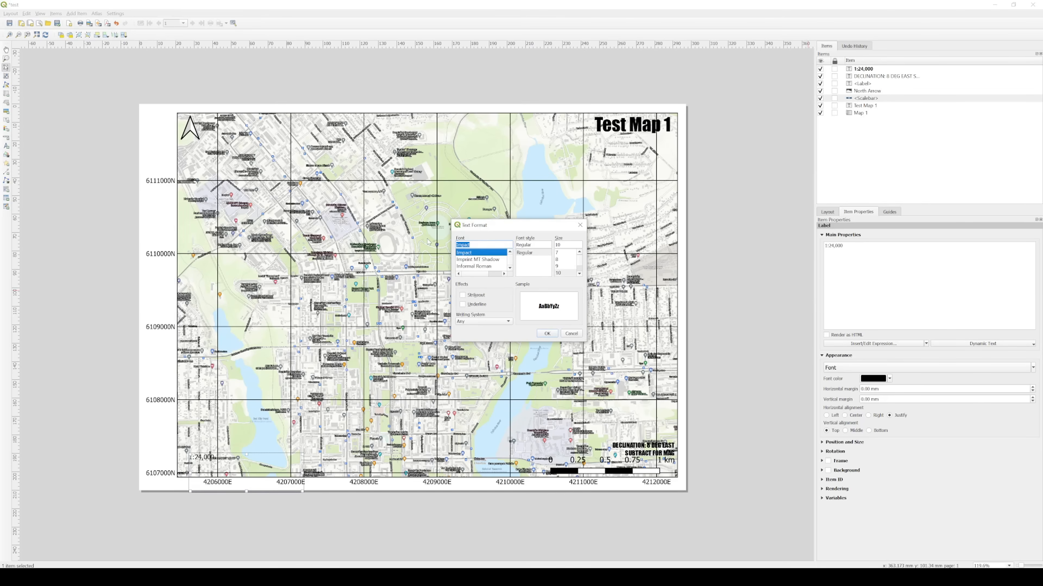
pyautogui.press('Return')
pyautogui.click(873, 367)
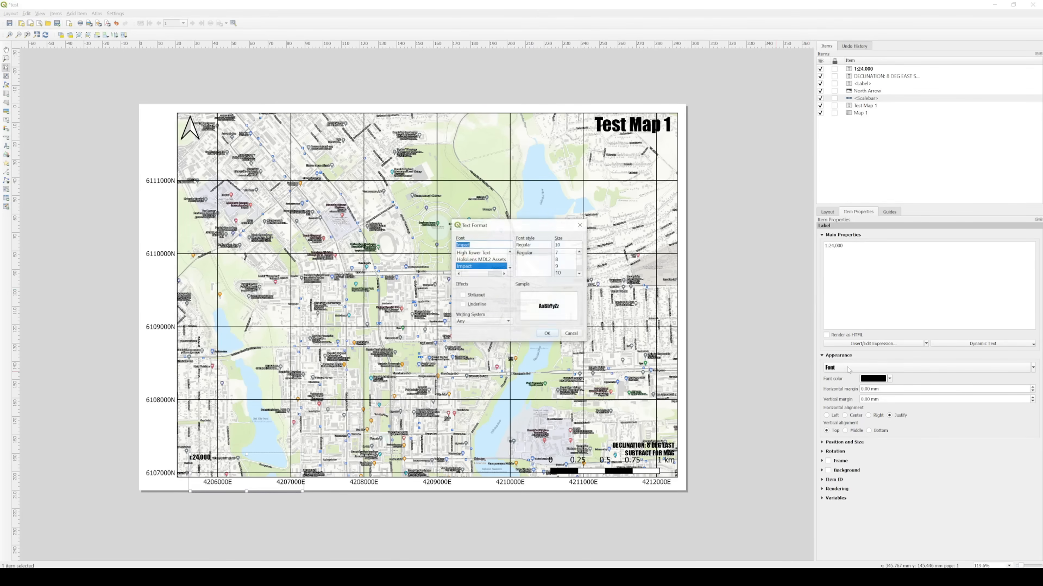
pyautogui.click(580, 265)
pyautogui.click(580, 265)
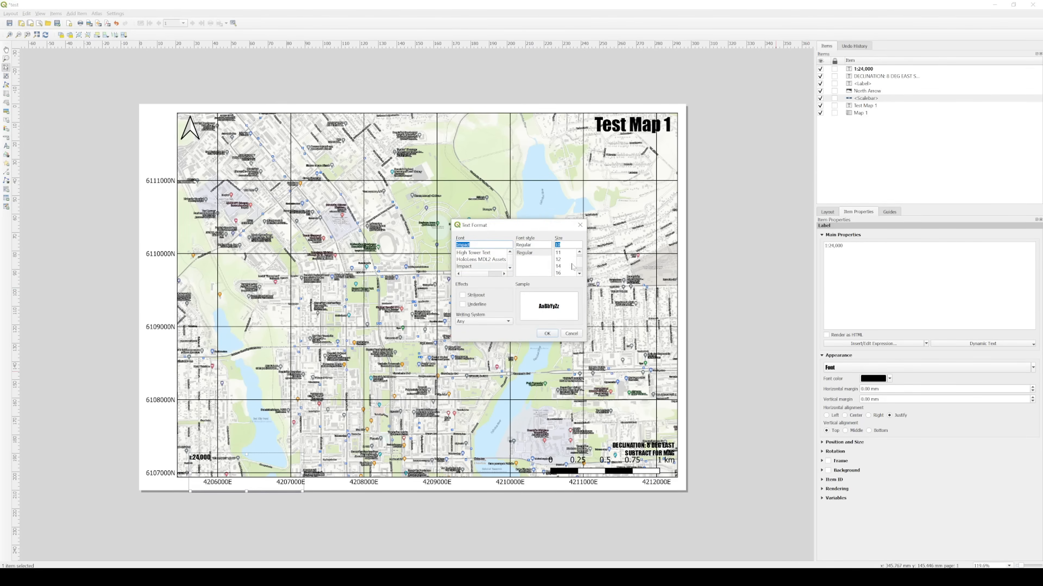
pyautogui.click(561, 266)
pyautogui.click(547, 334)
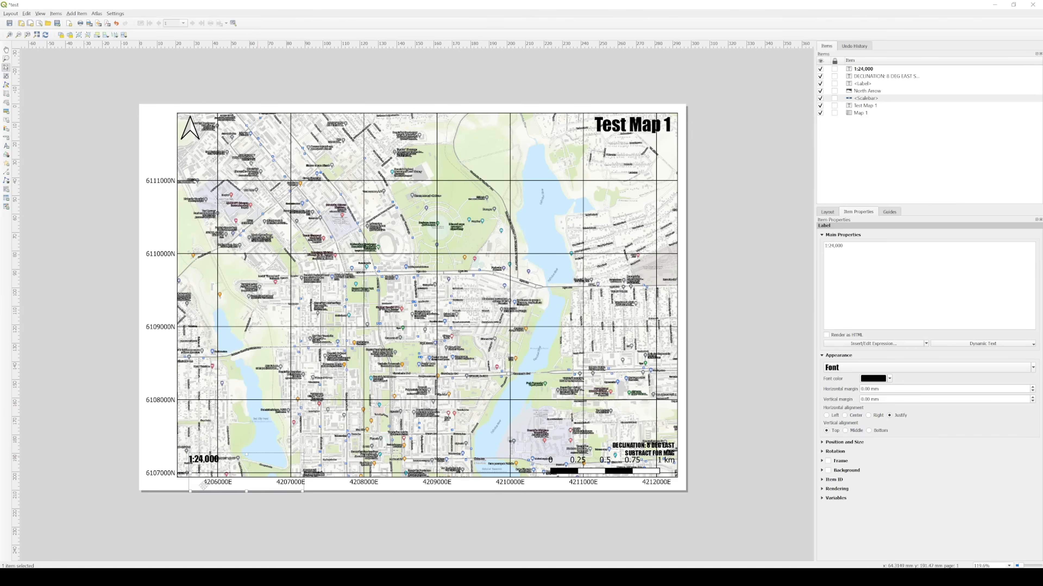
pyautogui.click(82, 100)
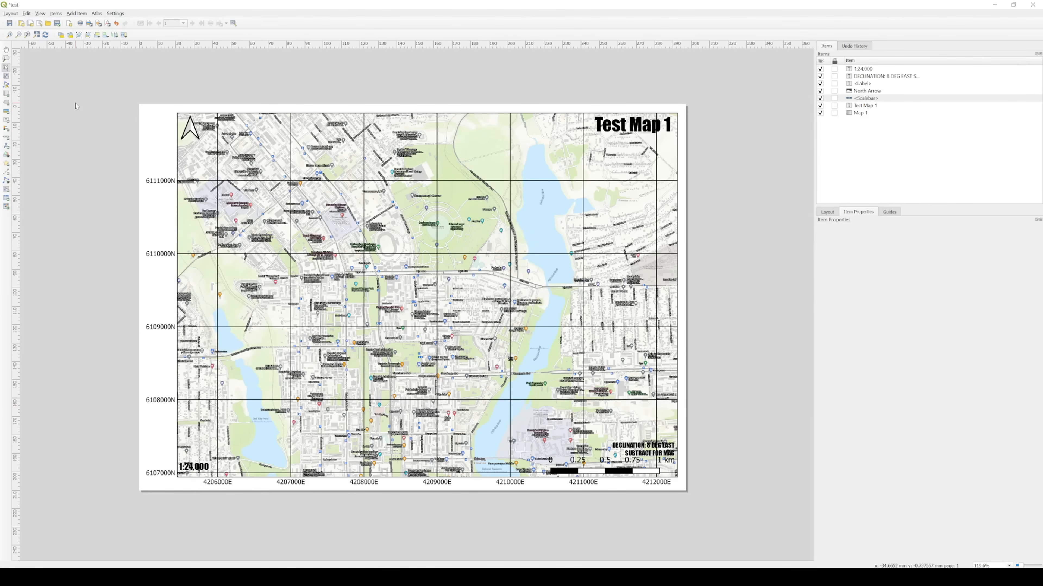
# - Start exporting the layout as a PDF and dismiss the WMS layers notice
pyautogui.click(11, 13)
pyautogui.click(68, 139)
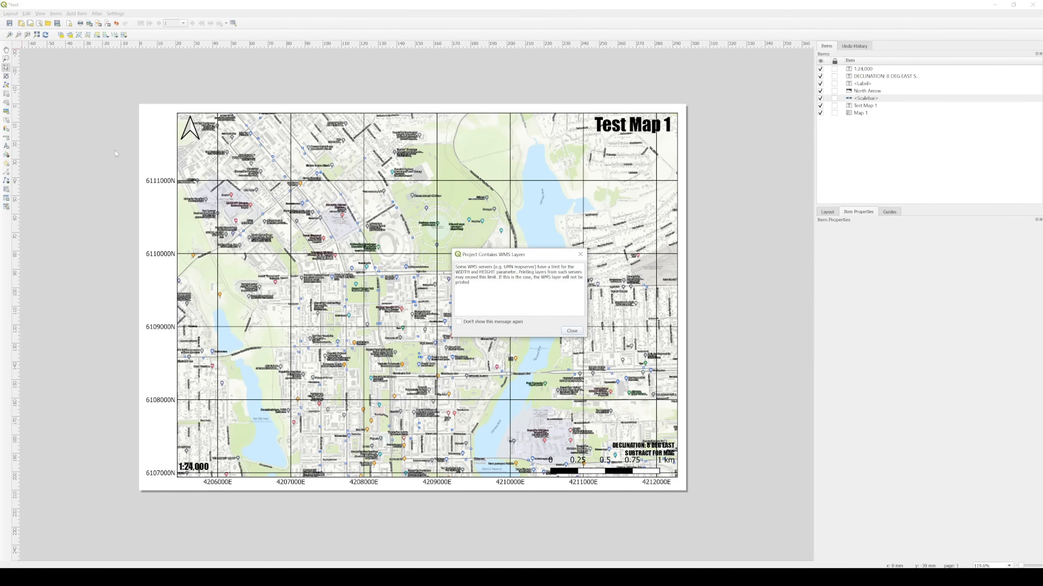
pyautogui.click(580, 331)
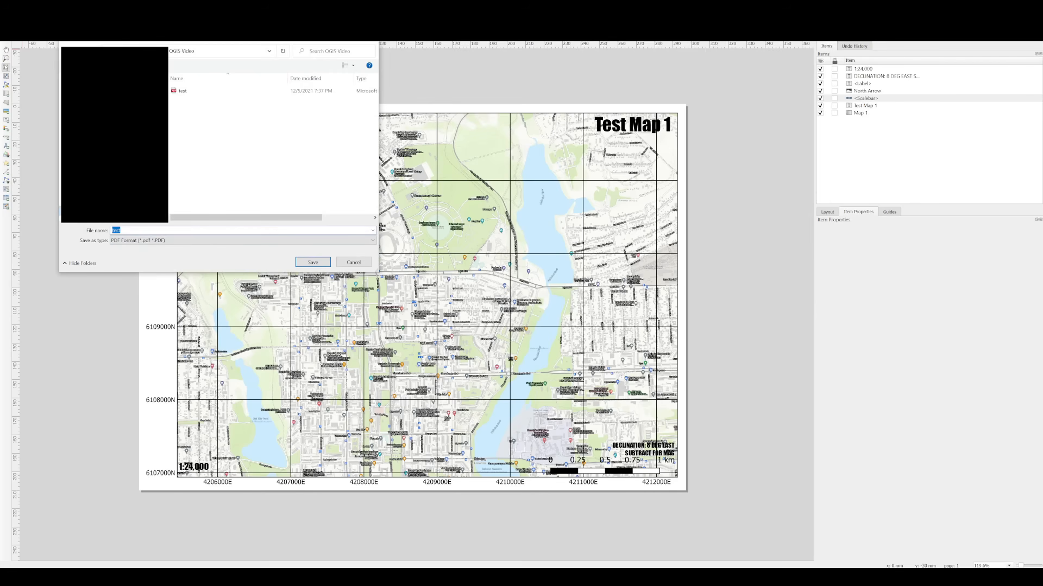